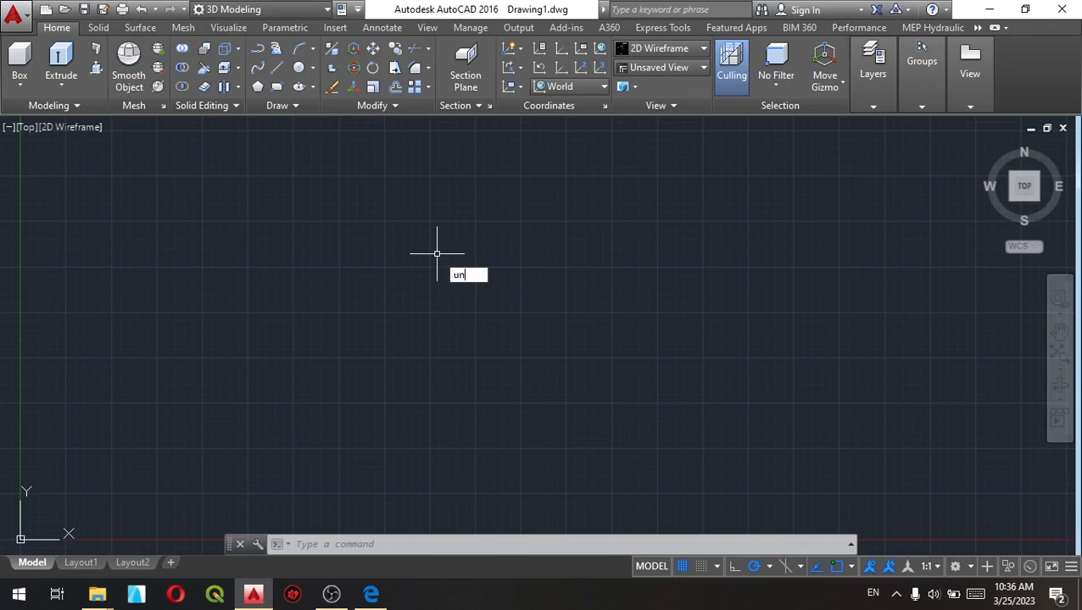
Configure the drawing units with length precision 0.00 and an insertion scale in millimeters
text(i)
click(507, 324)
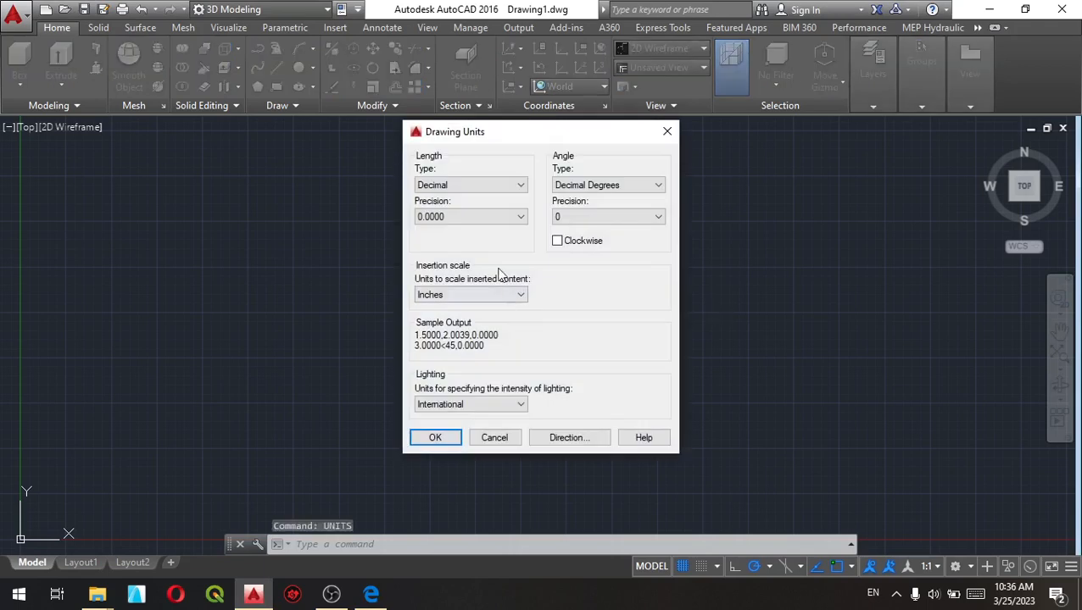
click(479, 217)
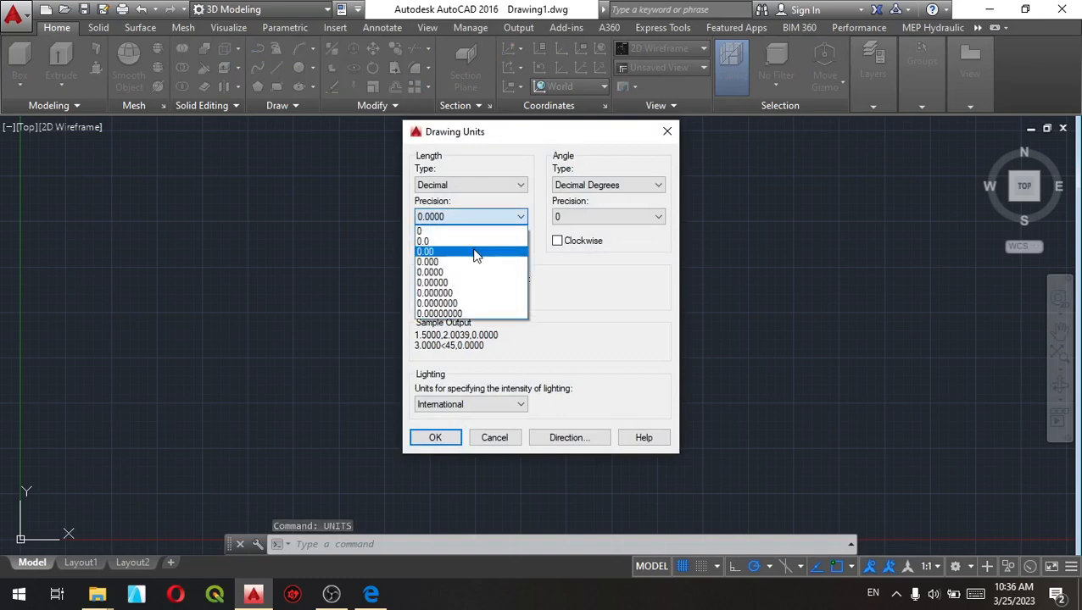
click(475, 254)
click(478, 294)
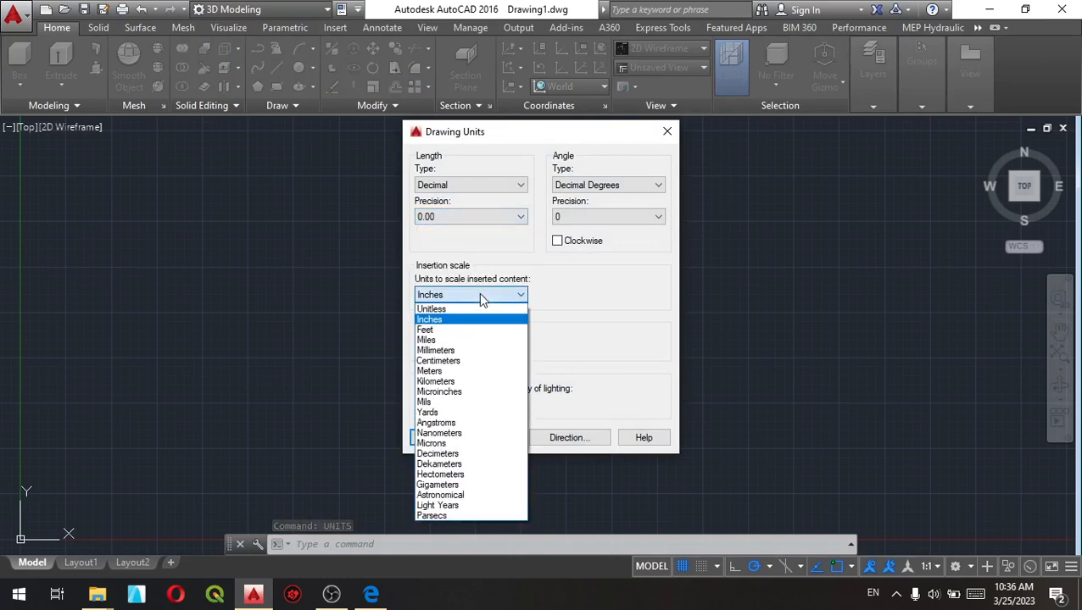
click(477, 351)
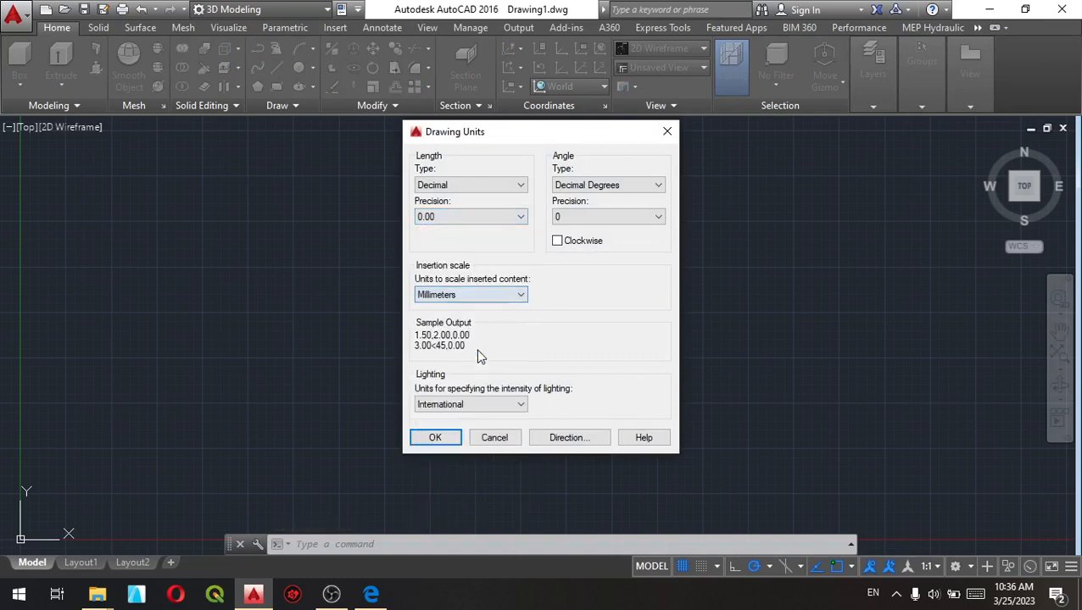
click(435, 439)
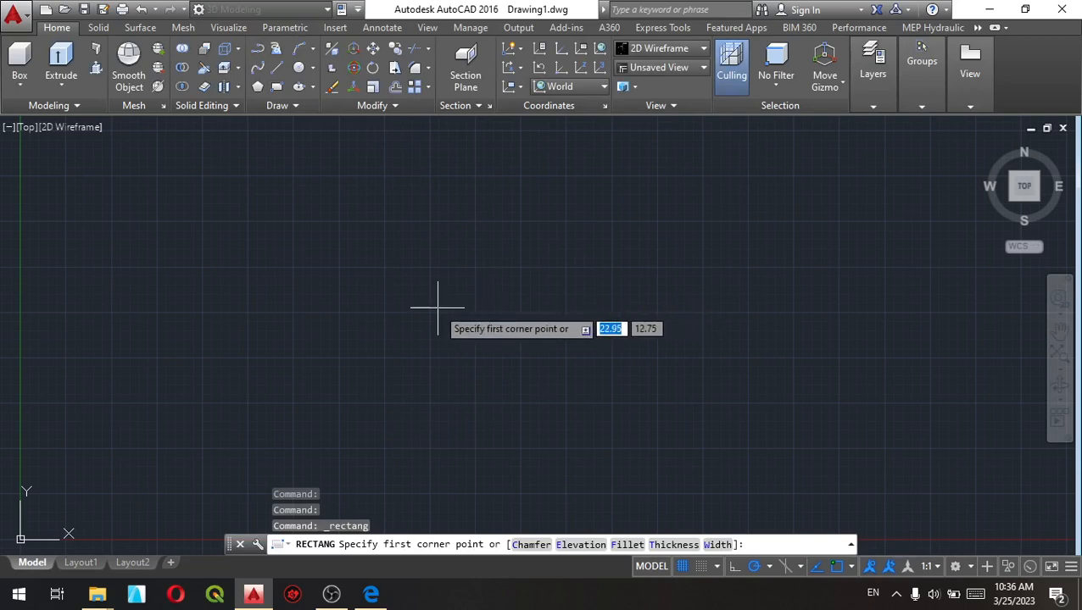
Draw a rectangle 150 mm wide and 75 mm high in the top view
click(376, 272)
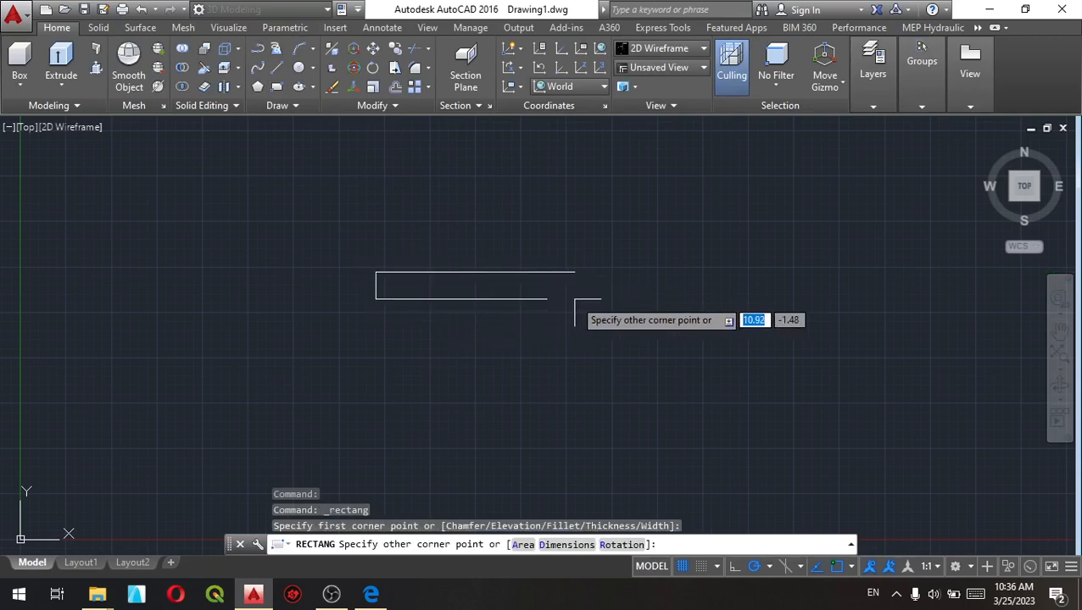
text(150)
key(Tab)
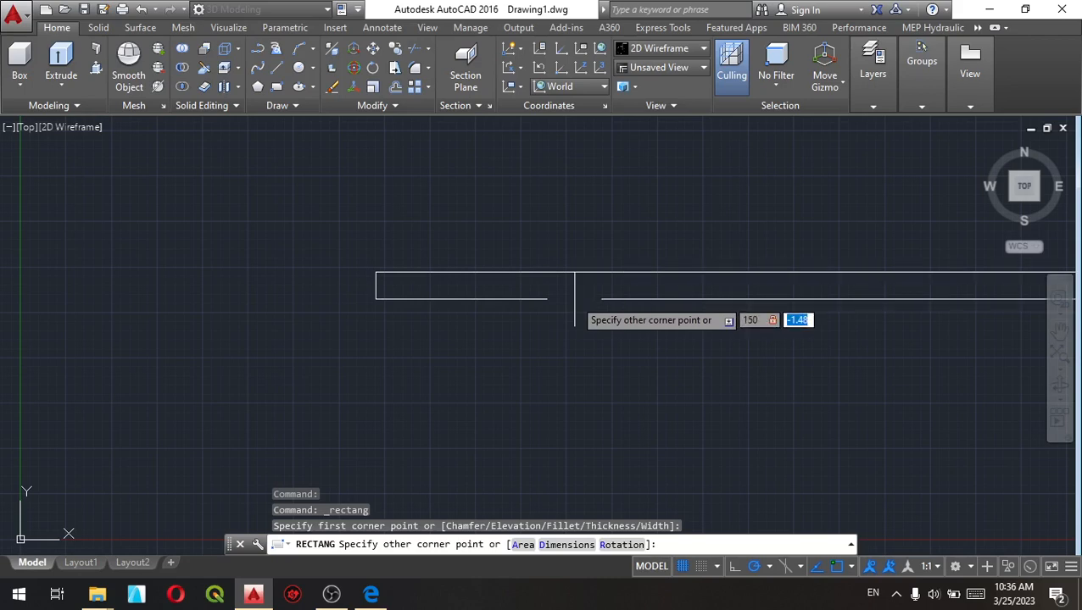
text(75)
key(Return)
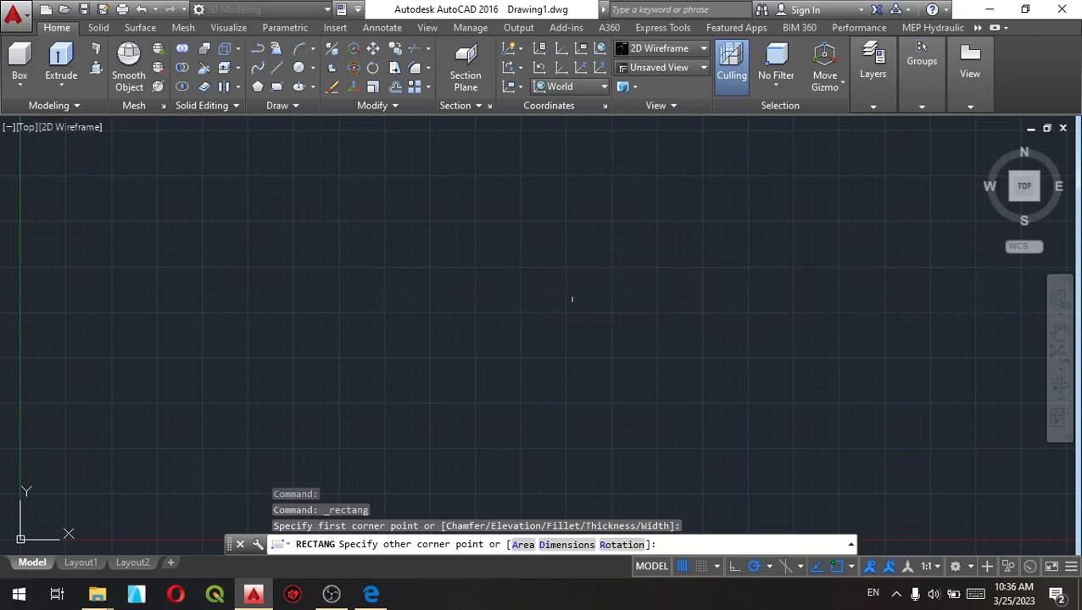
click(1027, 188)
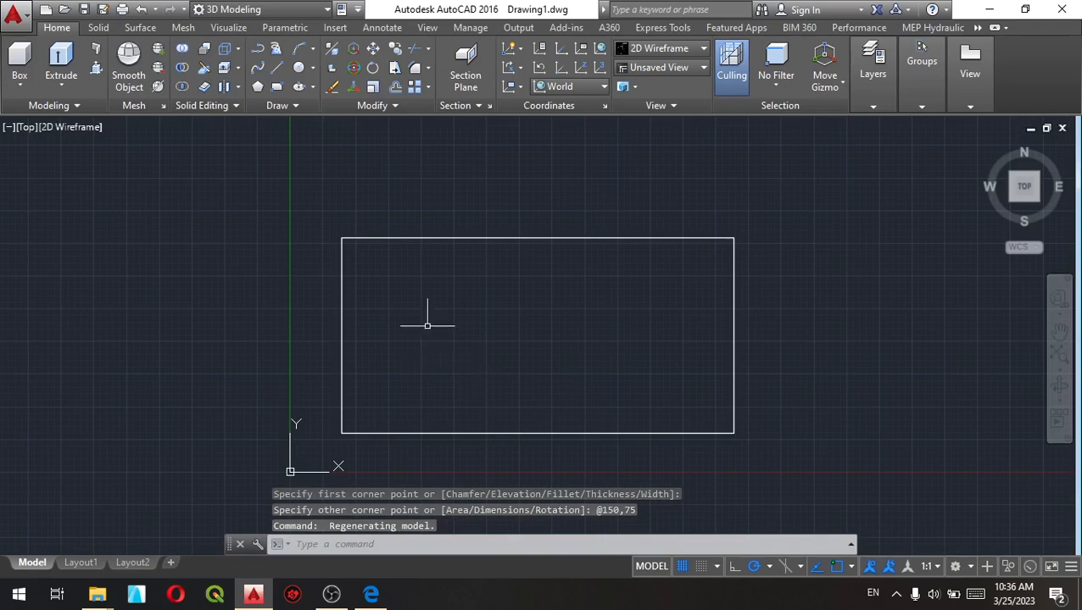
Draw a second rectangle, 75 mm by 50 mm, above the large one
click(277, 87)
click(473, 179)
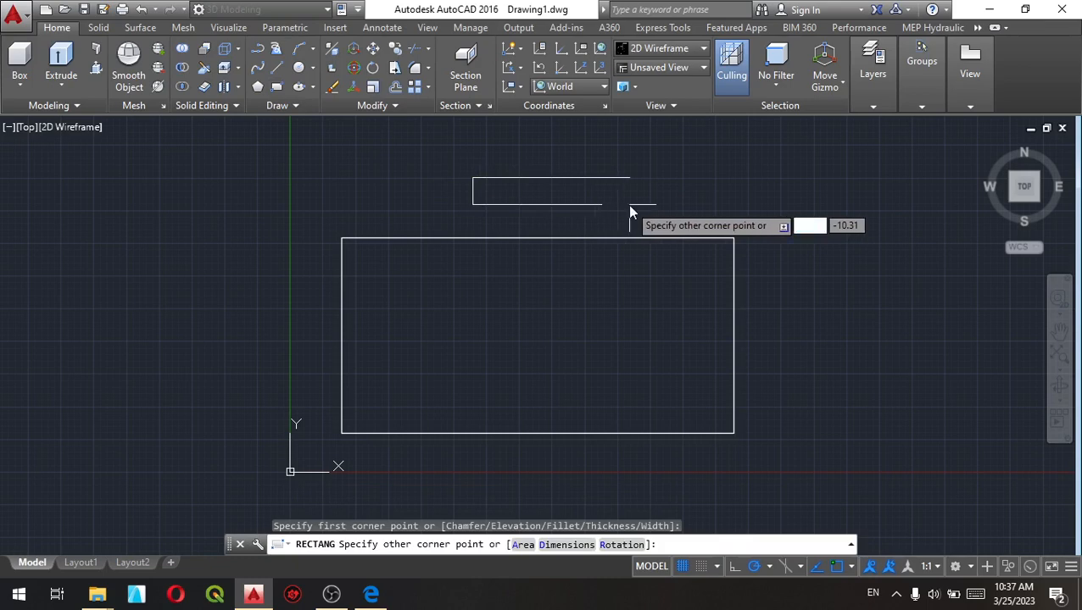
key(Tab)
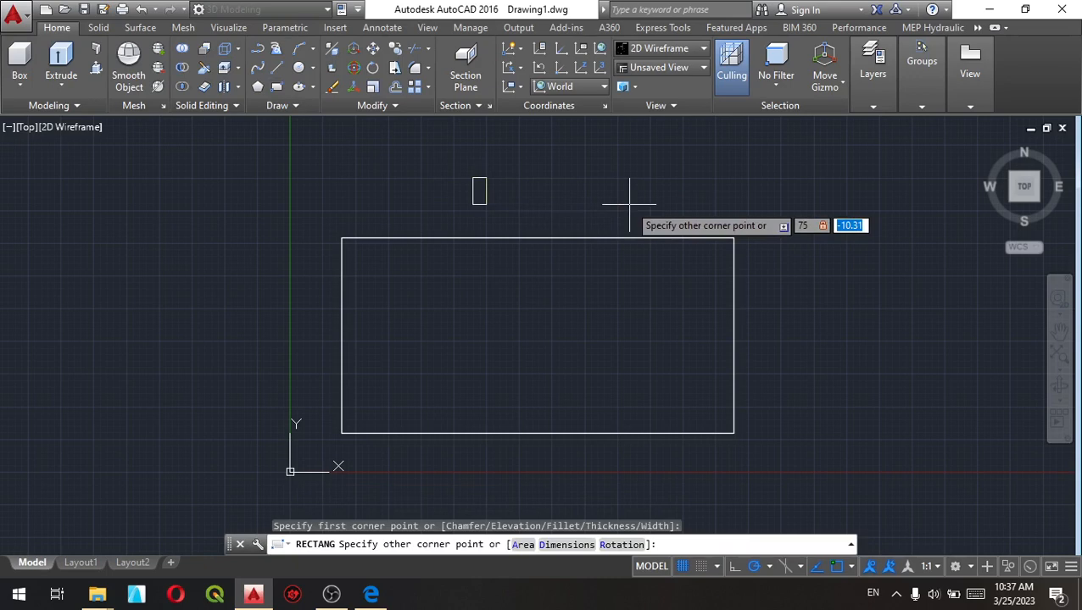
text(50)
key(Return)
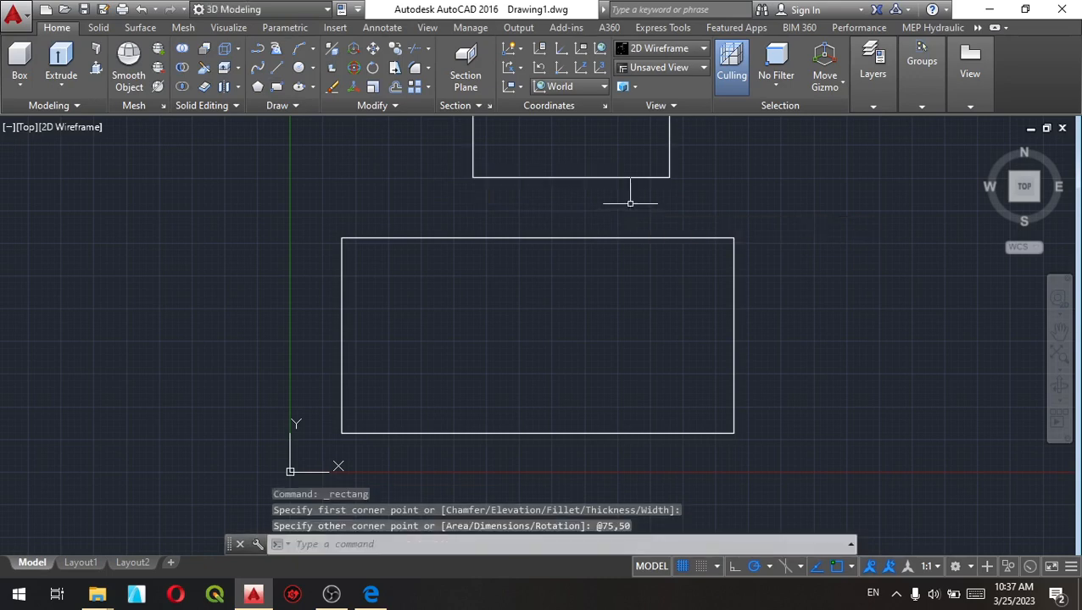
scroll(586, 175, down, 2)
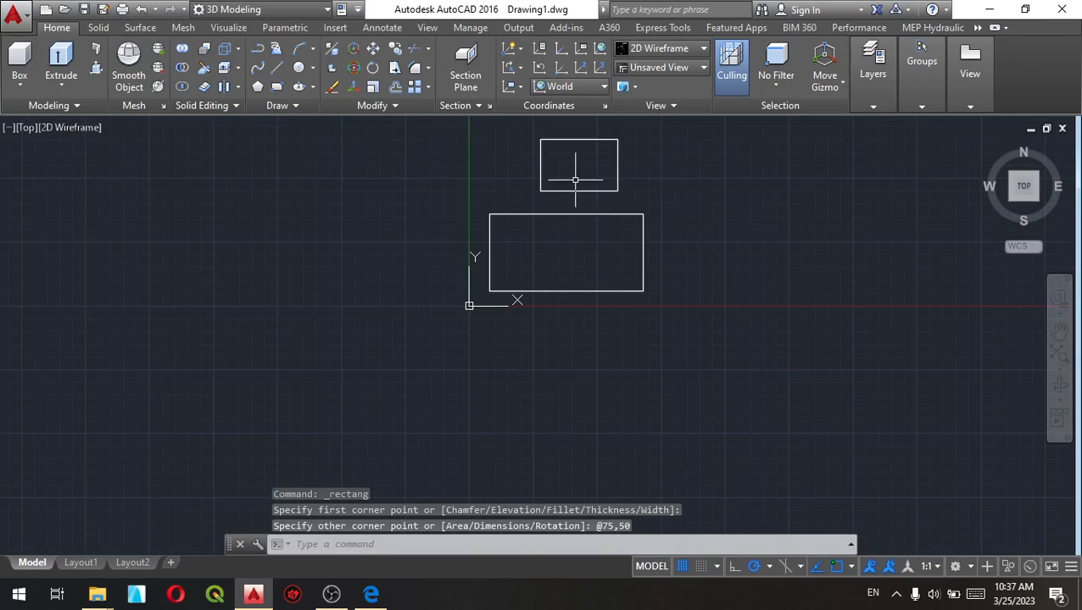
click(577, 191)
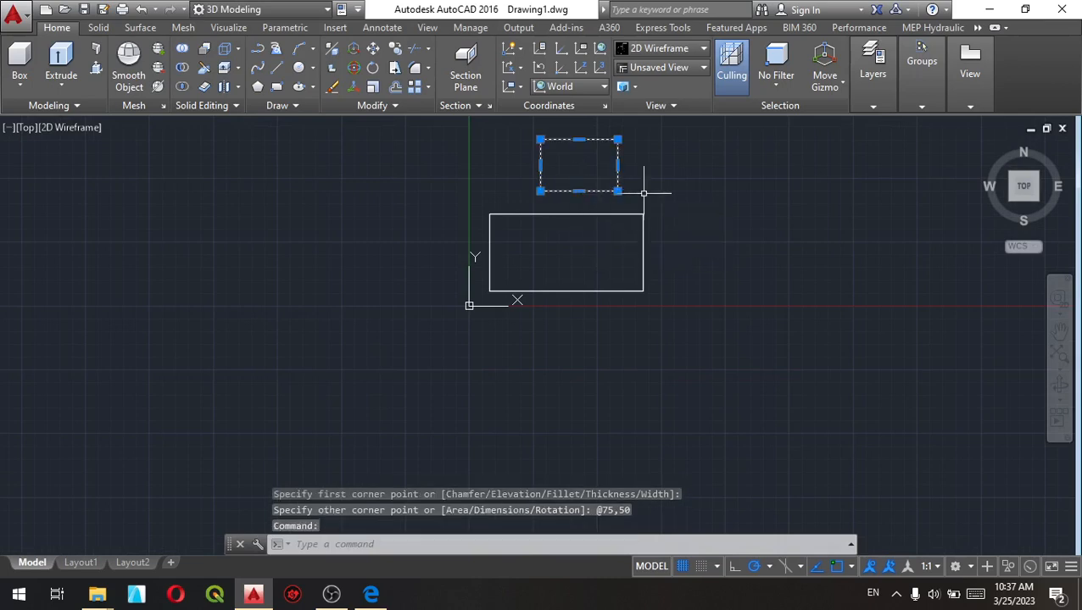
right_click(788, 208)
click(828, 307)
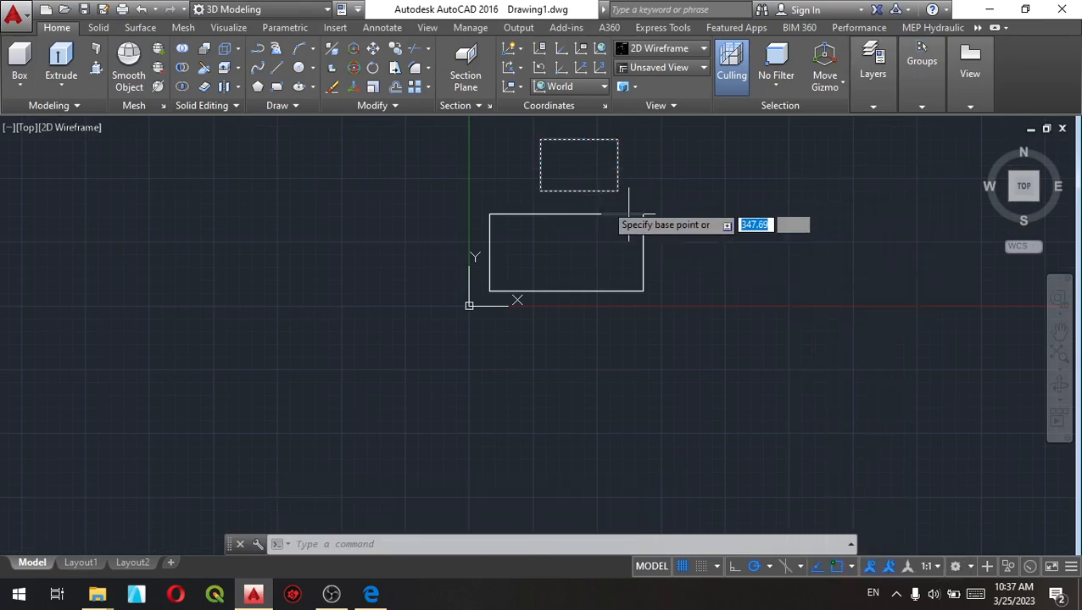
key(Escape)
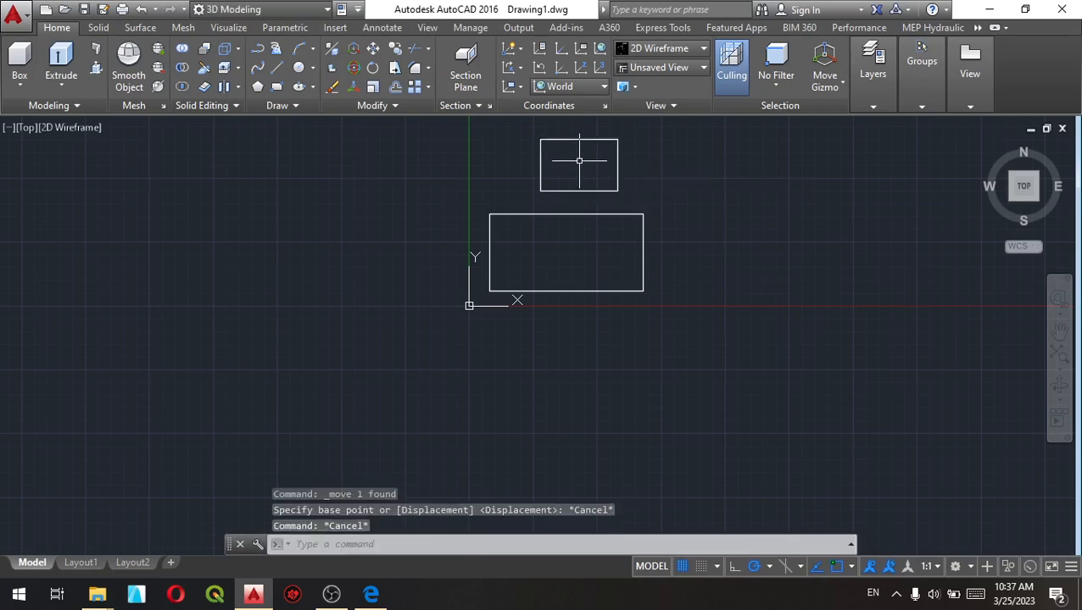
click(853, 567)
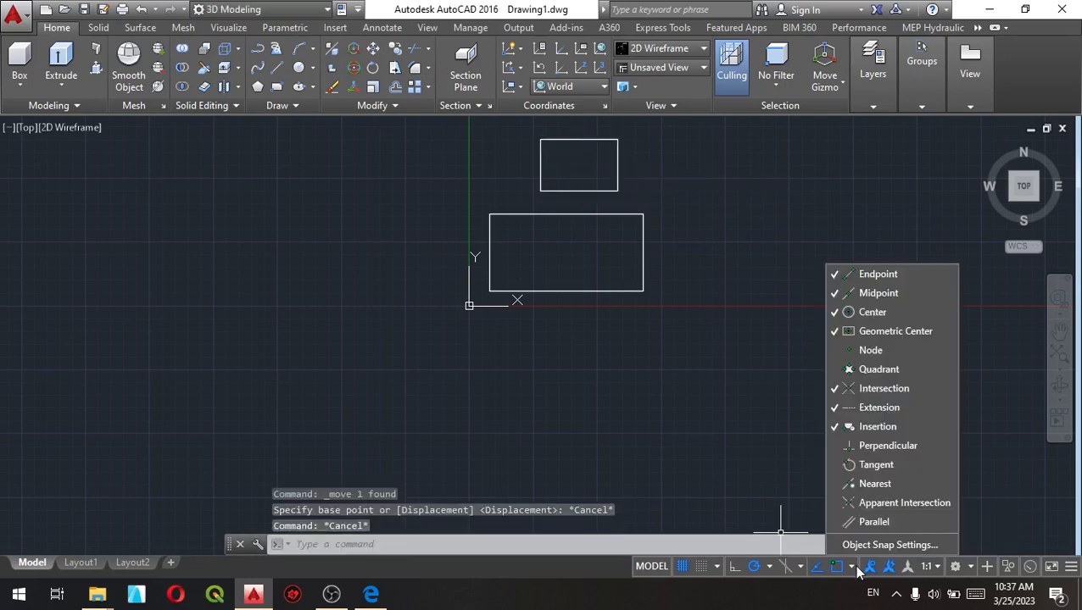
click(697, 245)
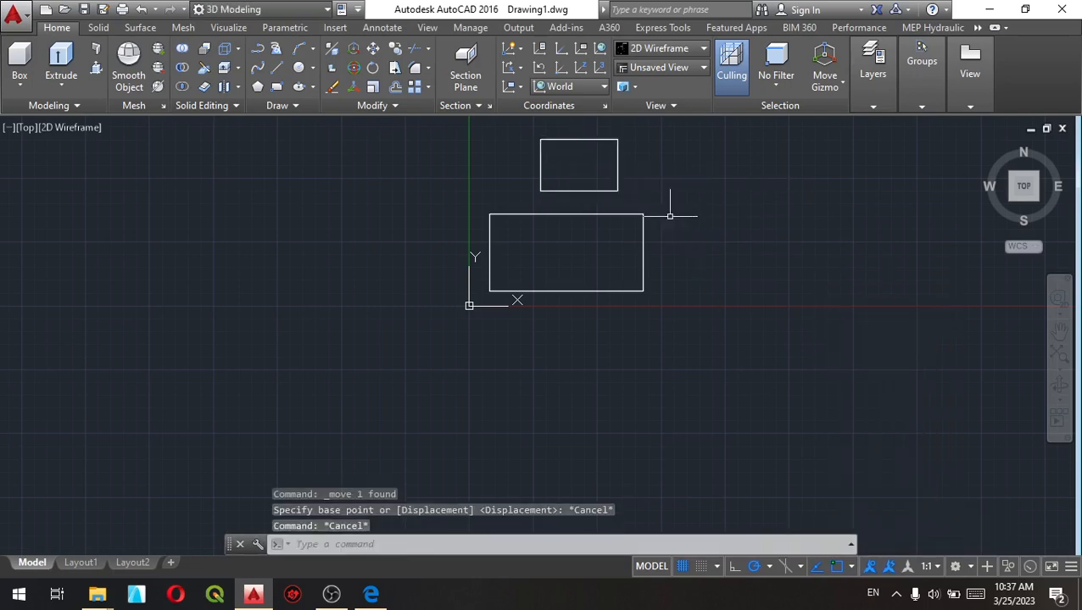
Move the 75 by 50 mm rectangle by its geometric center onto the geometric center of the large rectangle
scroll(593, 180, up, 4)
middle_drag(538, 225, 572, 322)
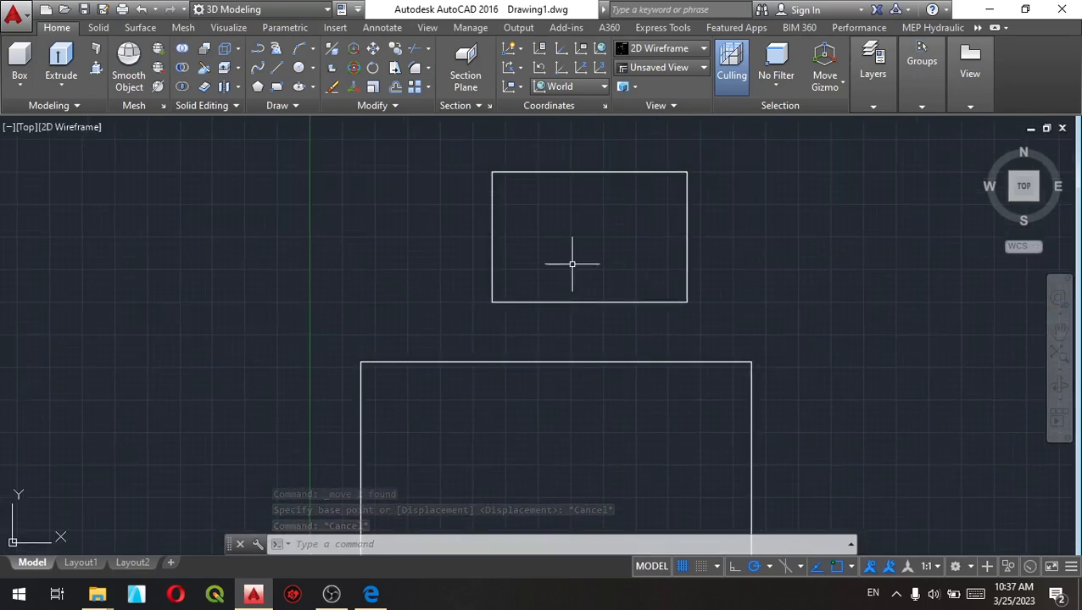
right_click(585, 253)
click(579, 262)
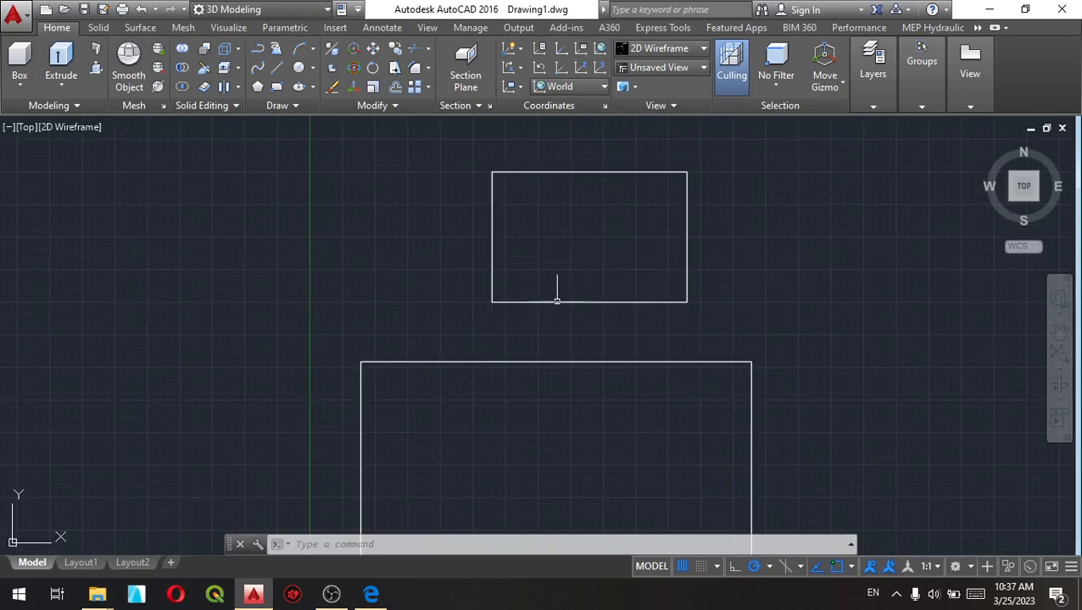
click(553, 302)
right_click(553, 245)
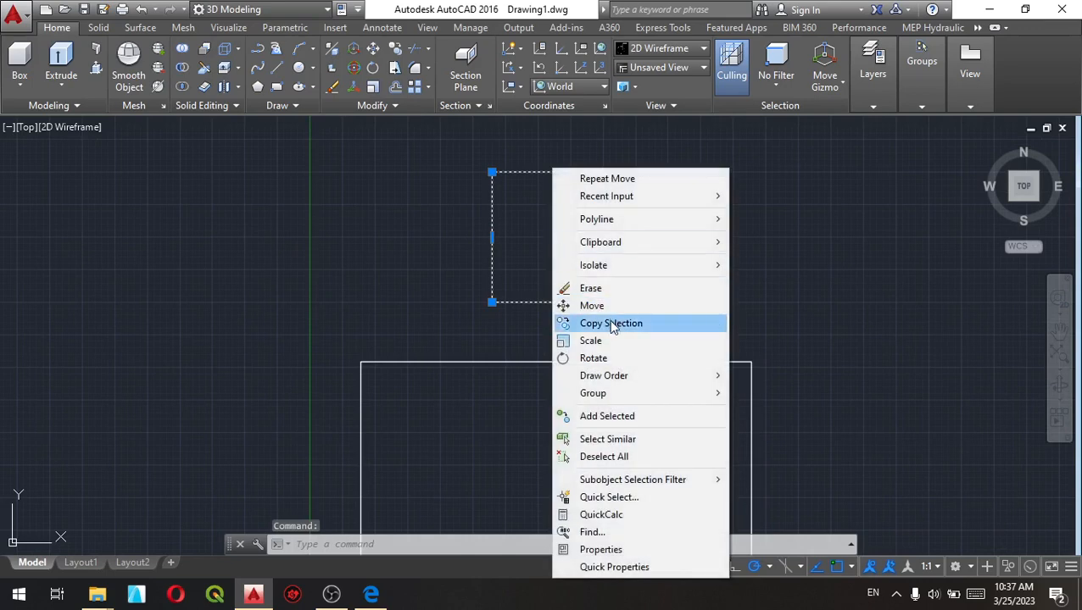
click(608, 307)
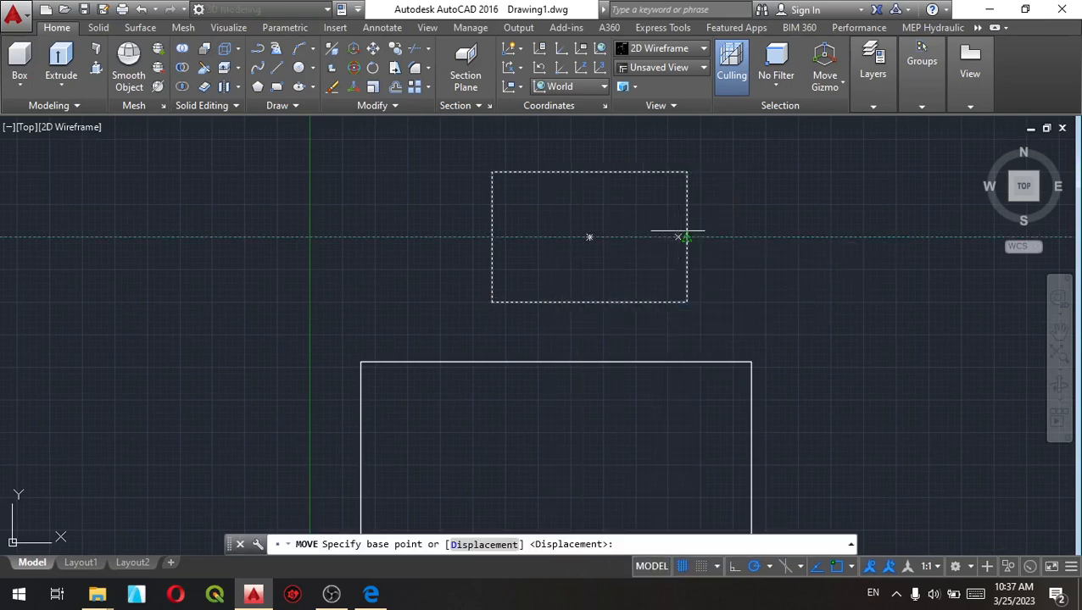
click(590, 237)
scroll(585, 258, down, 5)
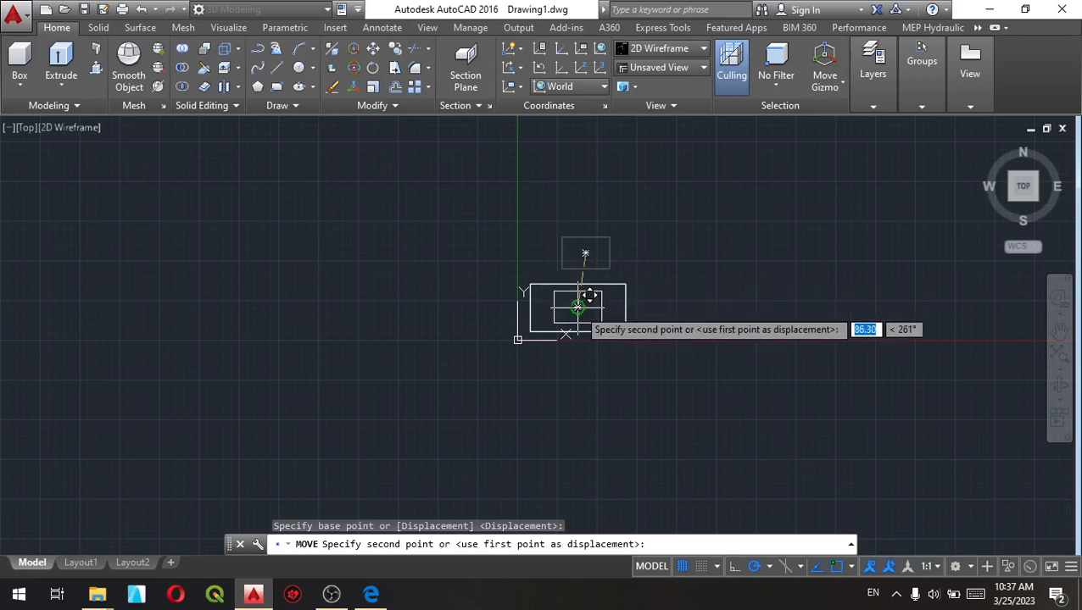
click(579, 308)
scroll(579, 308, up, 5)
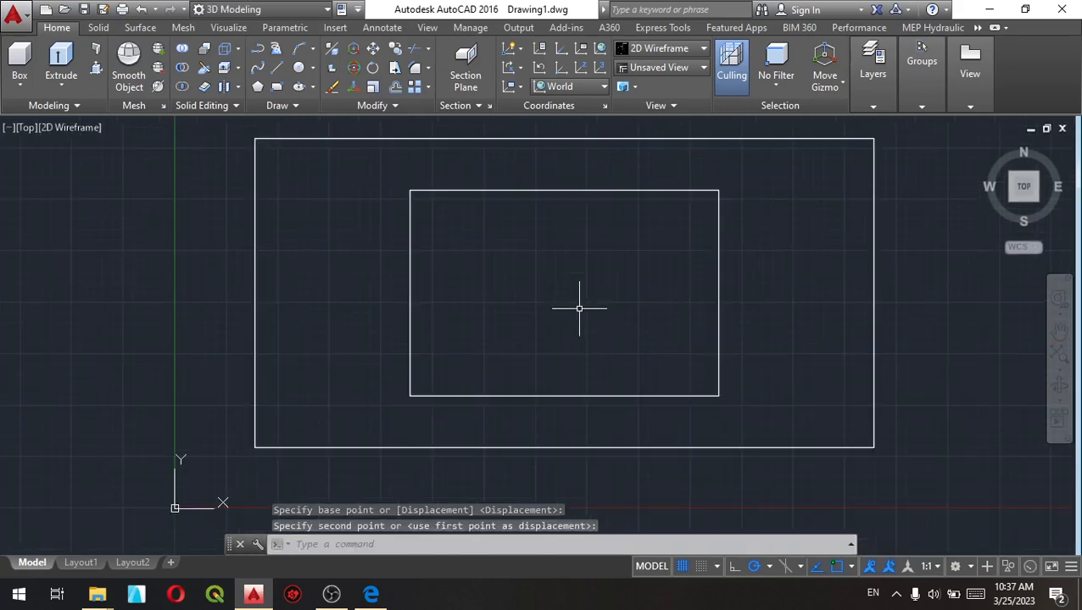
key(Escape)
key(Escape)
key(Escape)
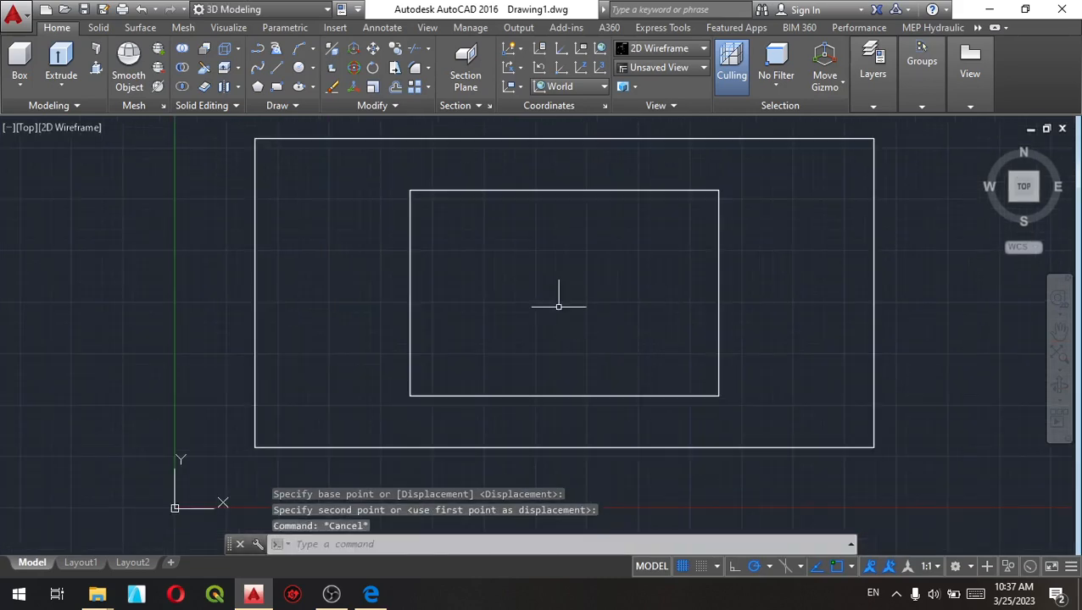
Draw a third rectangle, 50 mm by 24 mm, with its first corner inside the middle rectangle
click(277, 88)
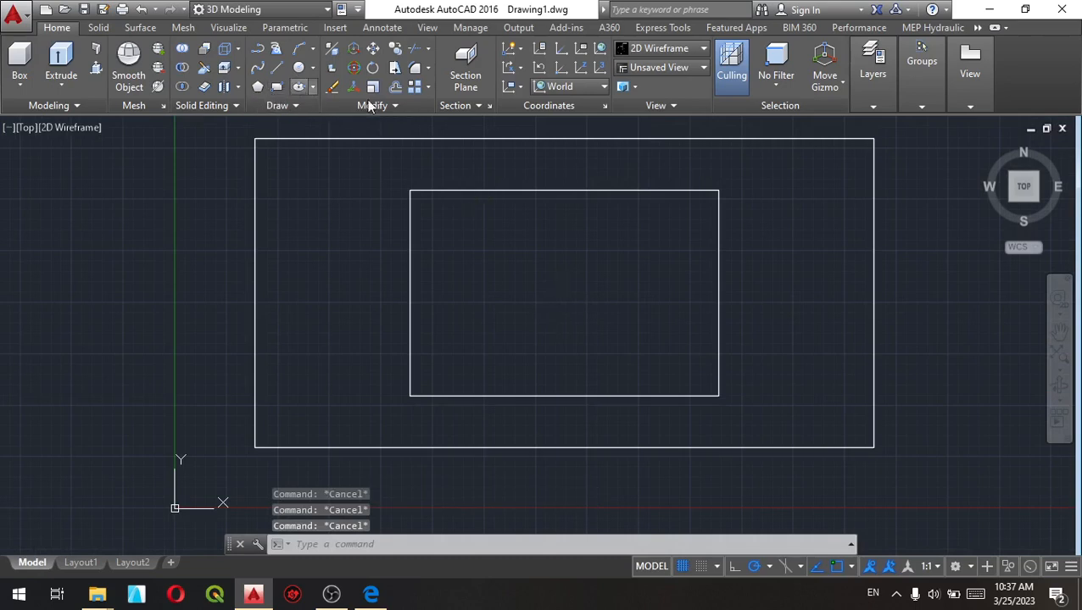
click(458, 240)
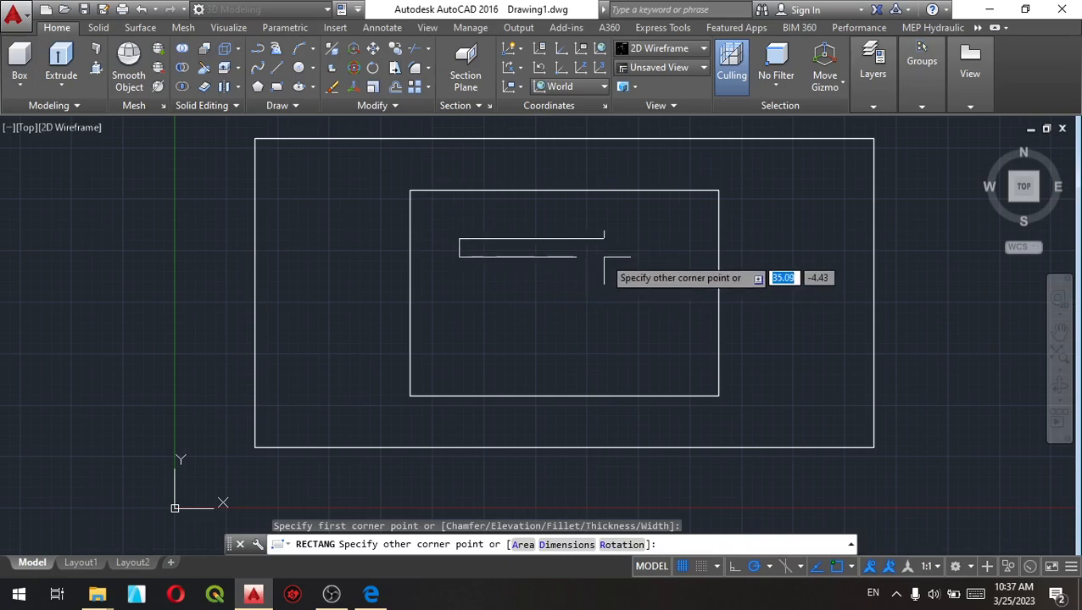
text(50)
key(Tab)
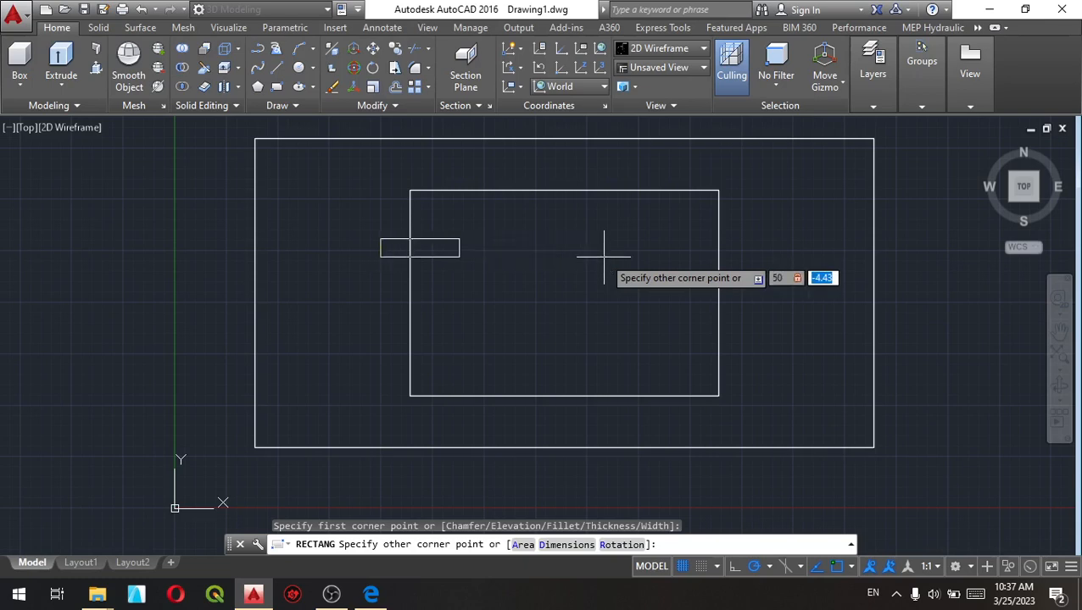
key(BackSpace)
key(Return)
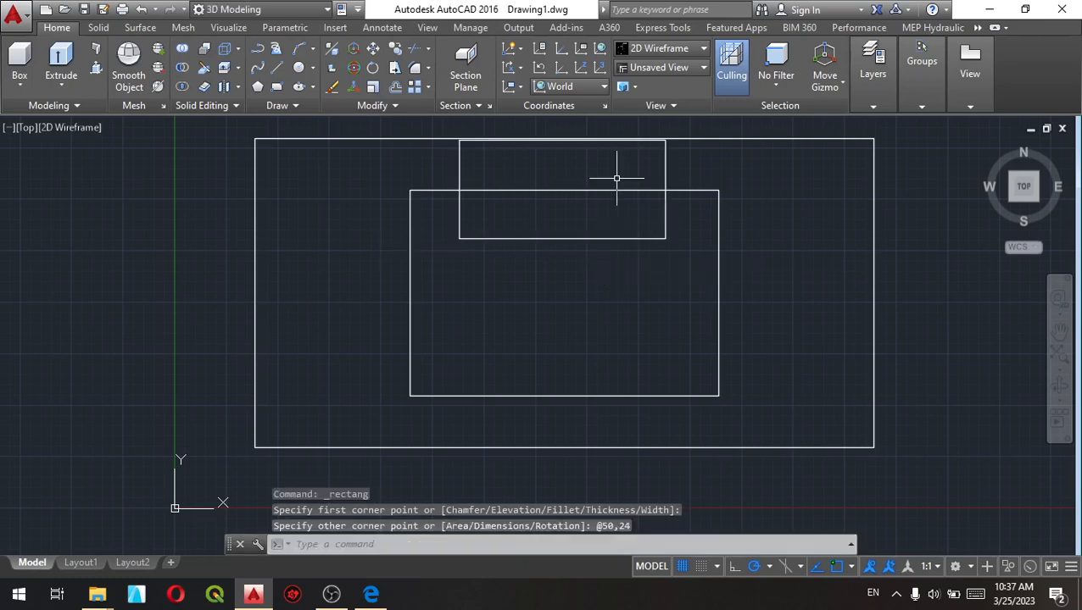
Move the 50 by 24 mm rectangle by its geometric center onto the common center of the other two rectangles
click(457, 170)
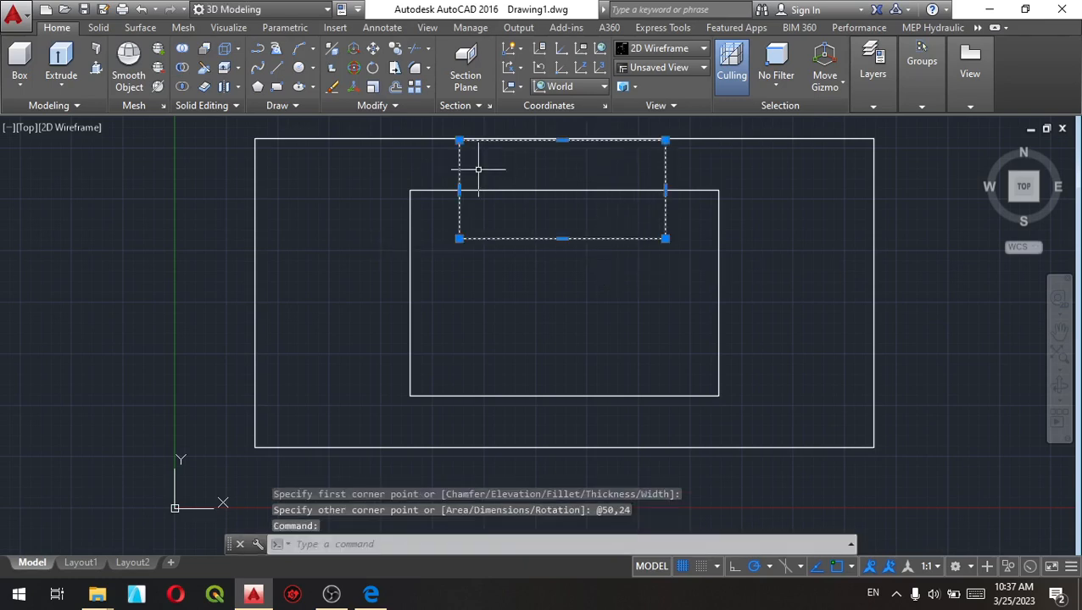
right_click(512, 169)
click(551, 305)
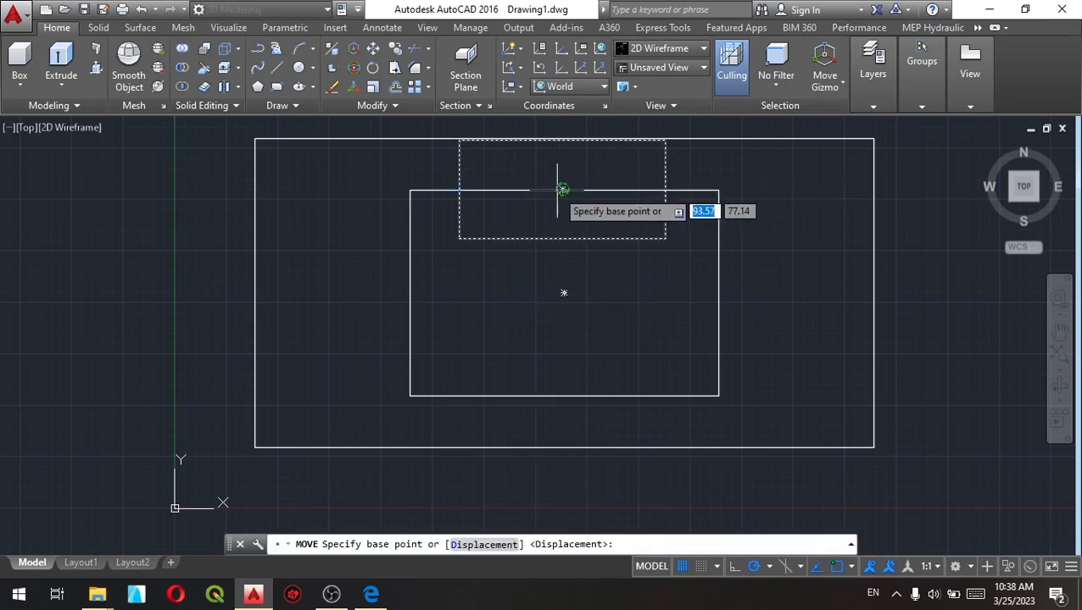
scroll(564, 191, up, 5)
scroll(543, 191, down, 5)
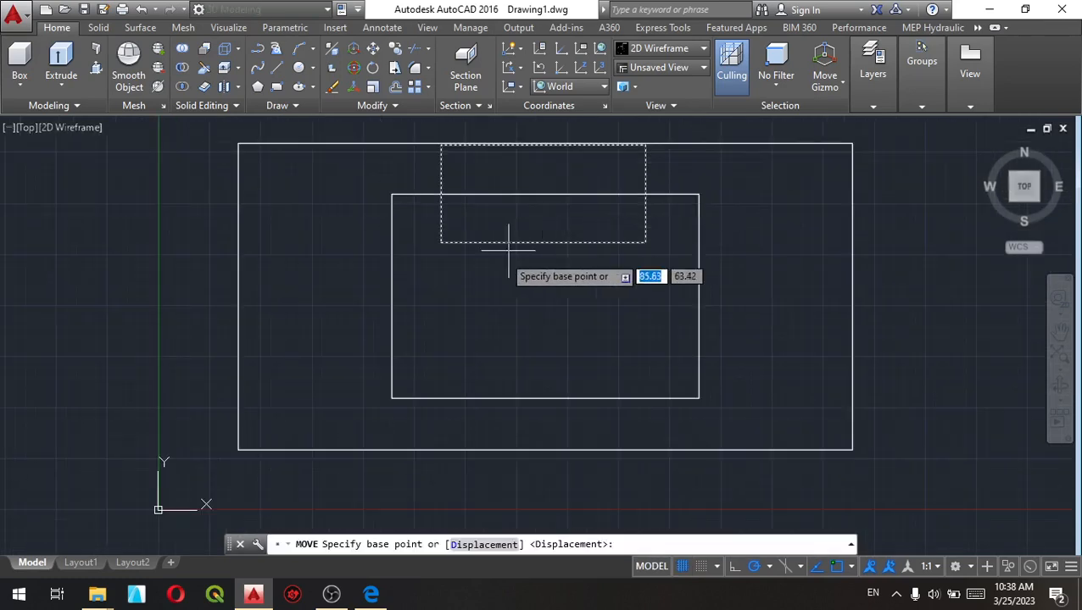
click(545, 195)
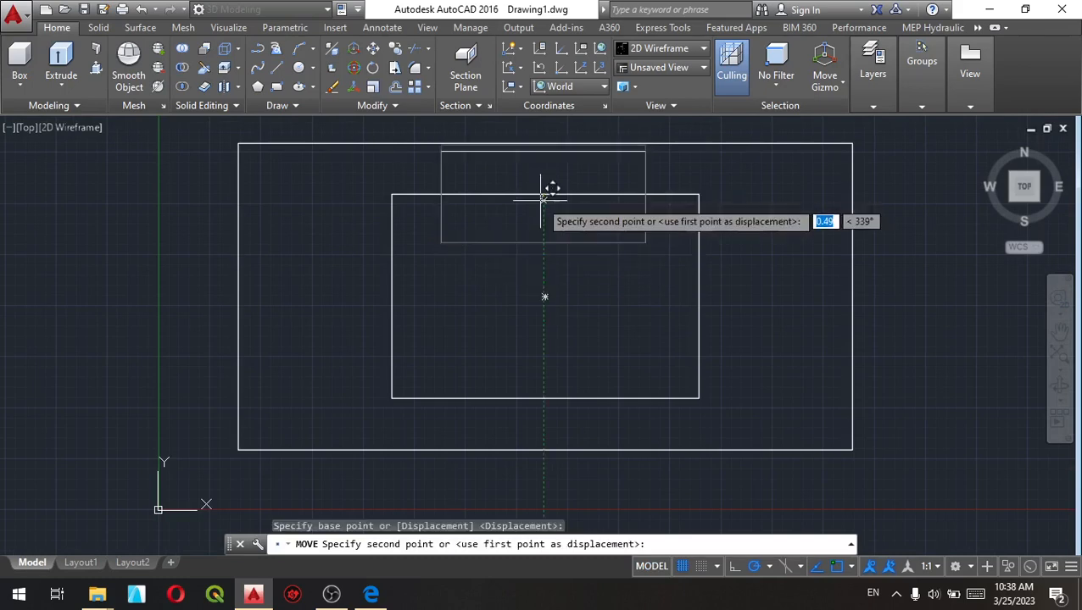
click(545, 297)
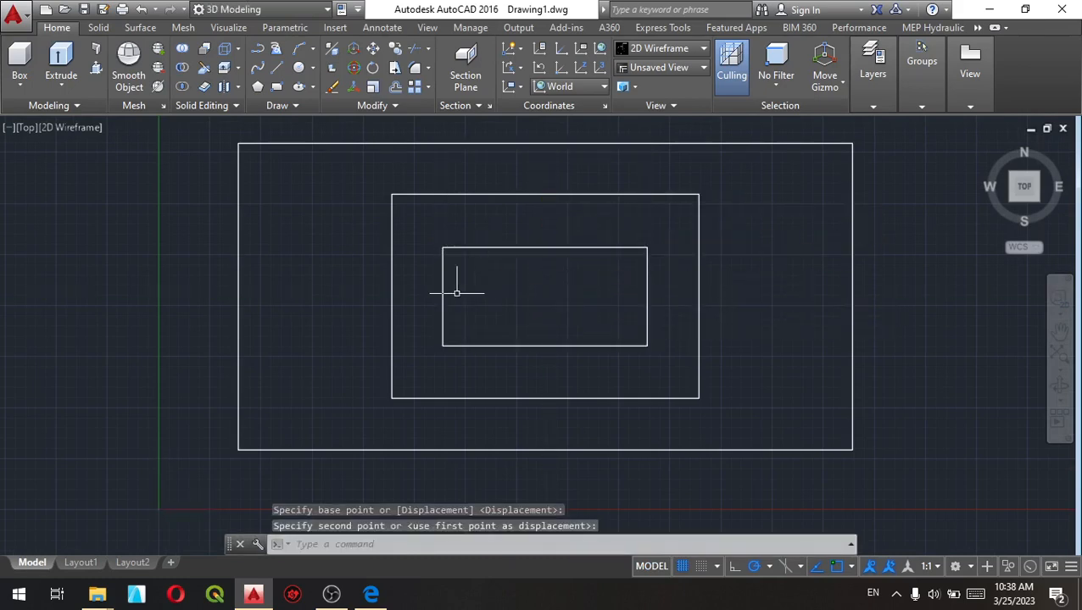
scroll(463, 292, down, 2)
key(Escape)
key(Escape)
key(Escape)
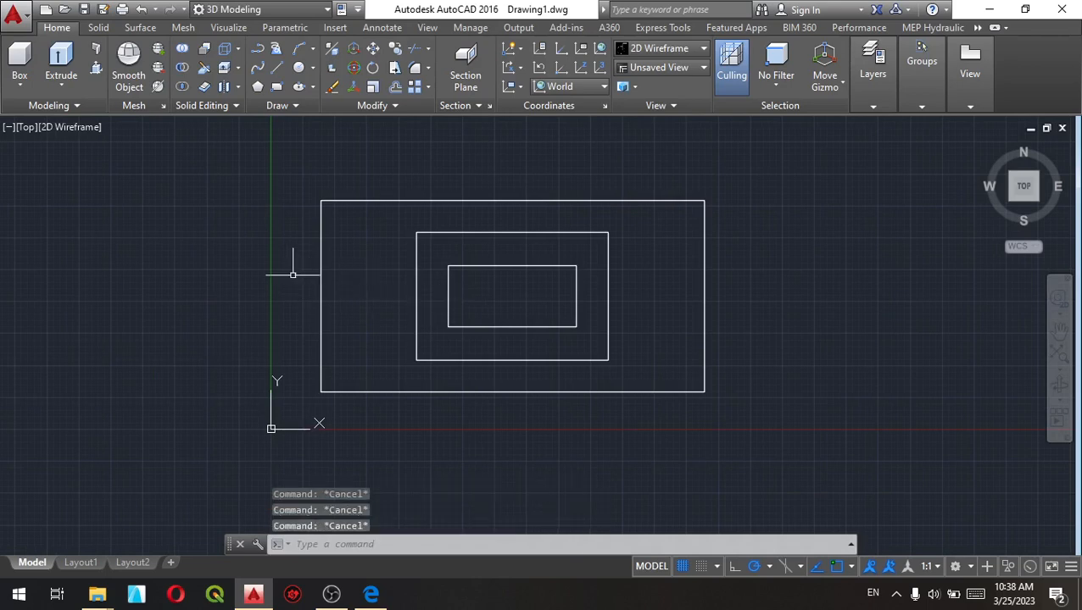
Measure the horizontal distance between the left edges of the large and middle rectangles with the Distance command
scroll(292, 275, up, 2)
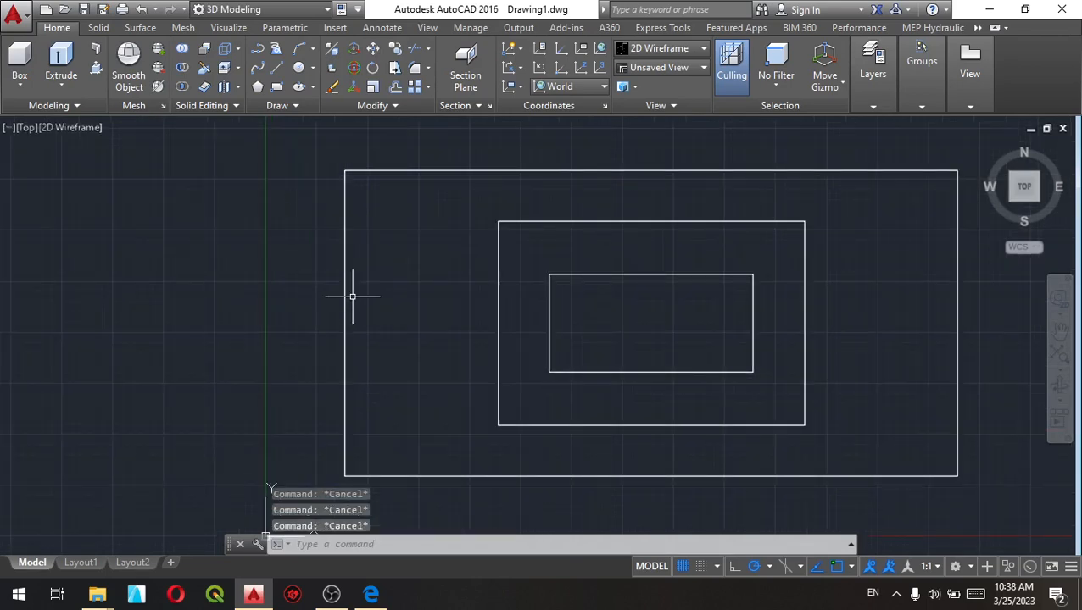
text(di)
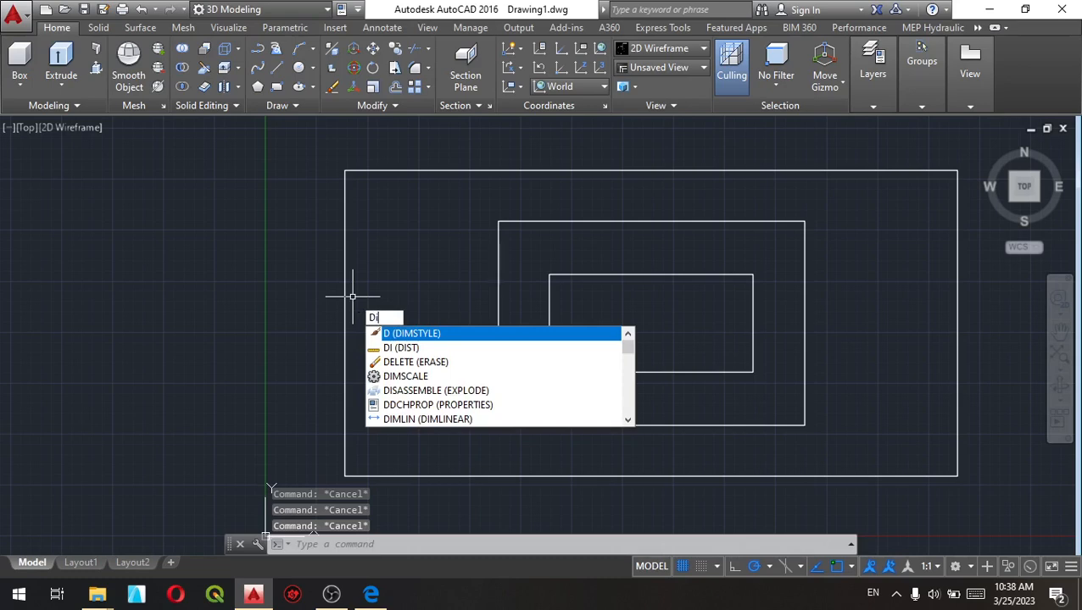
click(400, 336)
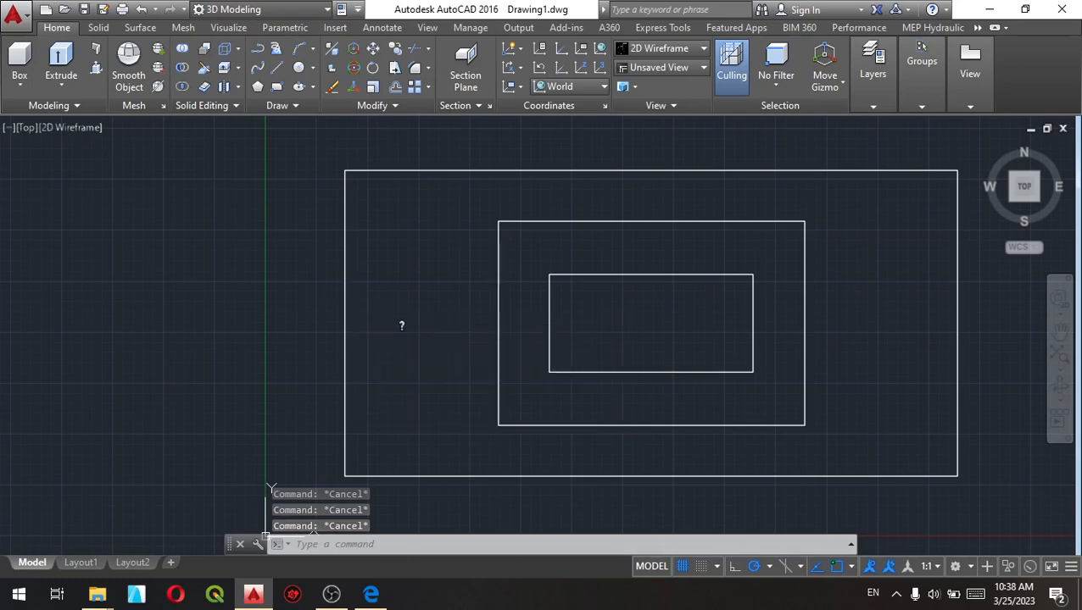
click(344, 323)
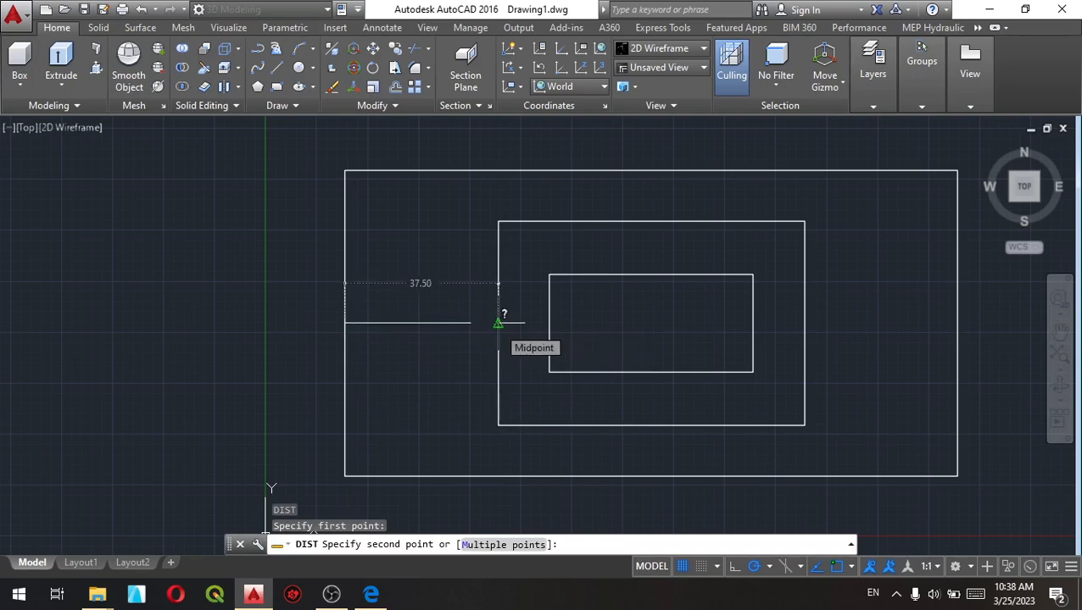
key(Escape)
scroll(507, 293, down, 4)
scroll(507, 292, up, 2)
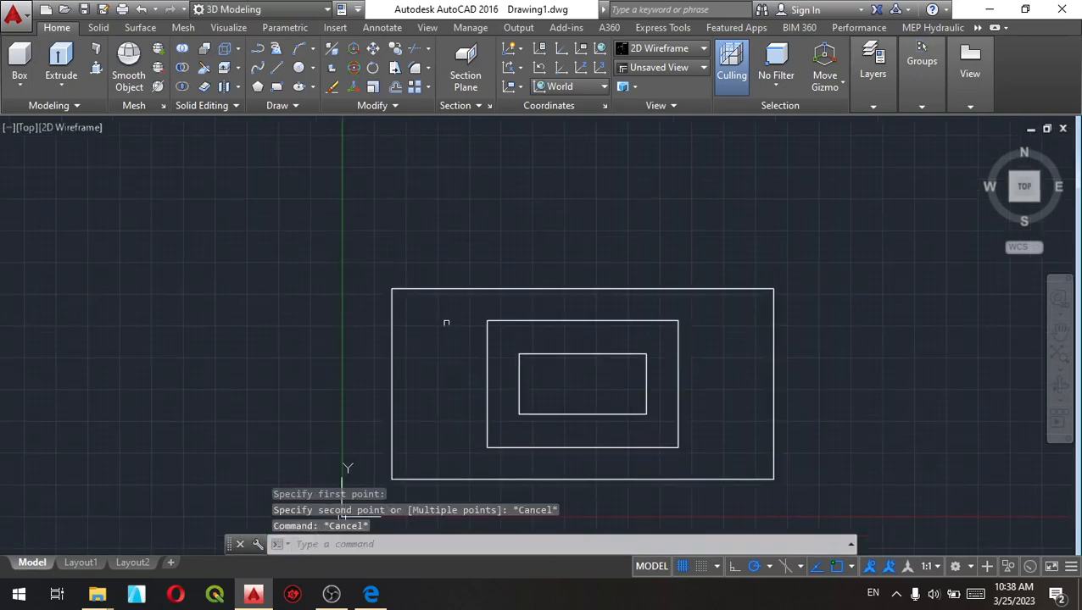
Draw a 37.5 mm by 10 mm rectangle with its first corner in the upper-left area of the large rectangle
scroll(432, 382, up, 4)
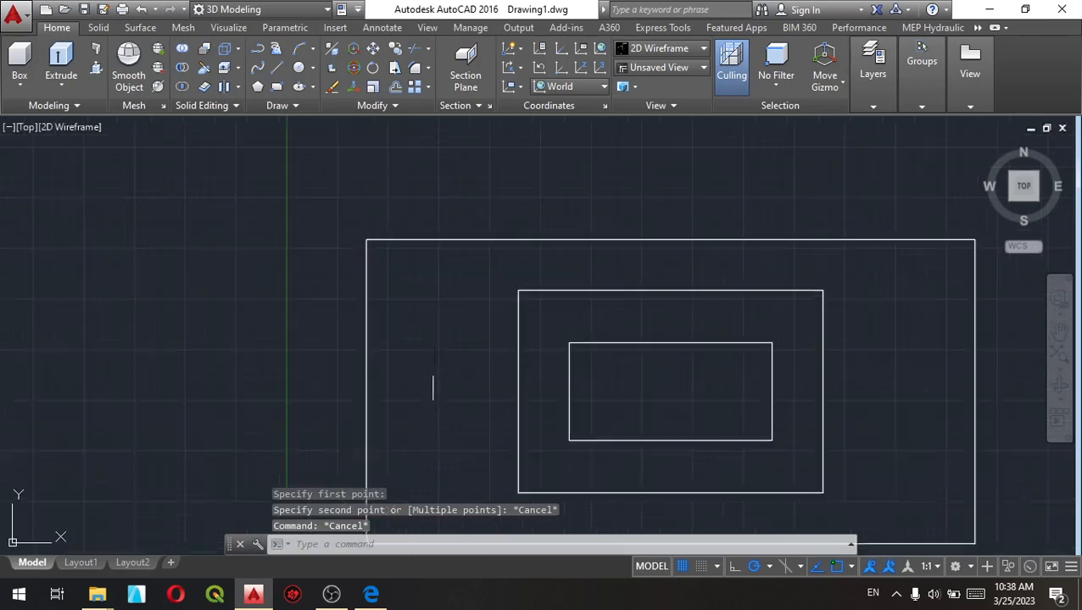
click(276, 86)
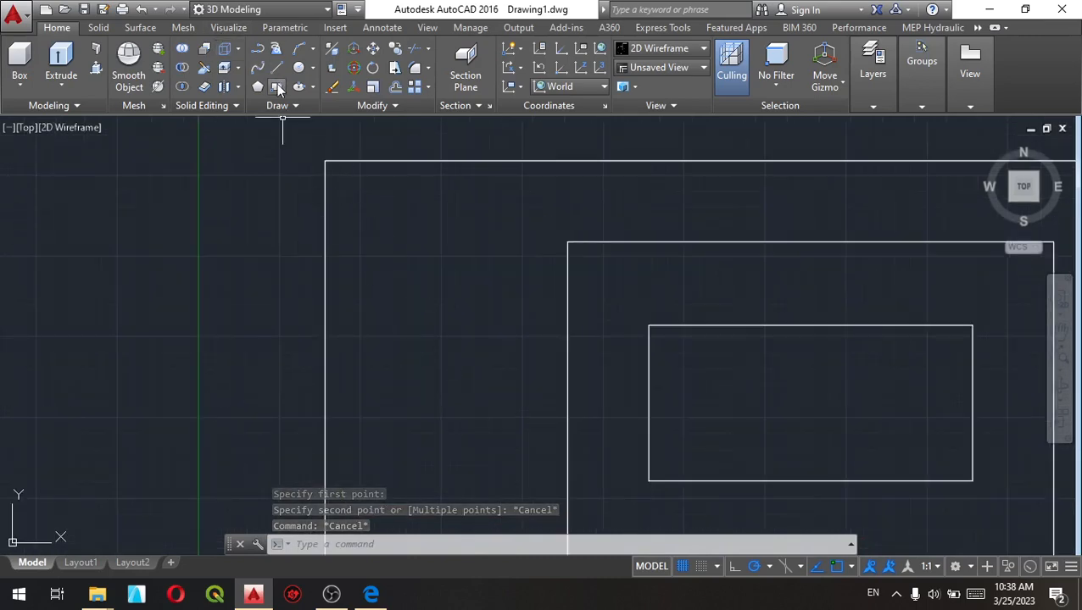
click(382, 234)
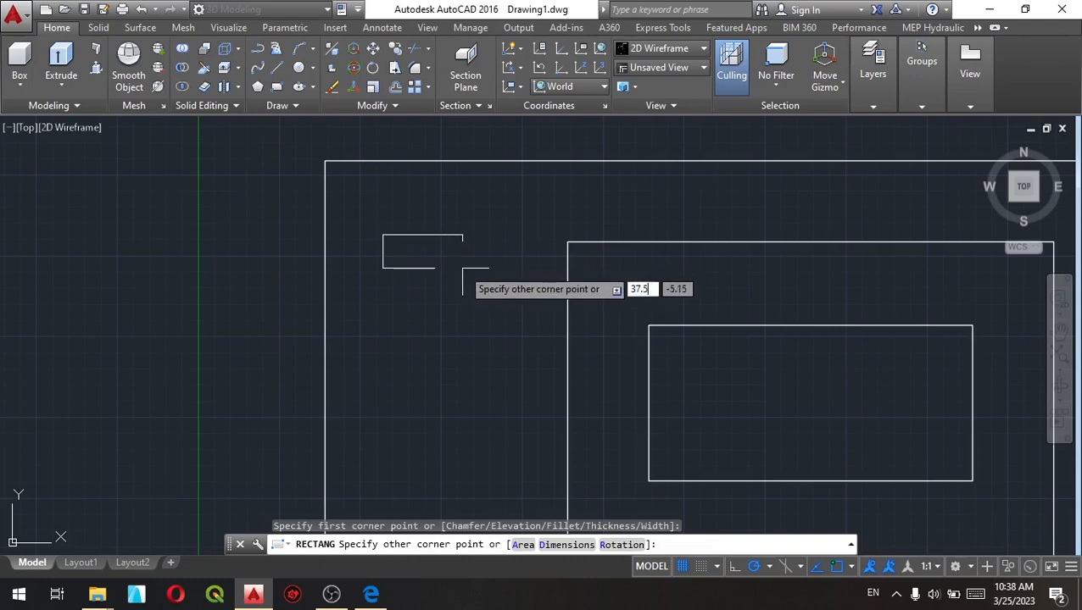
key(Tab)
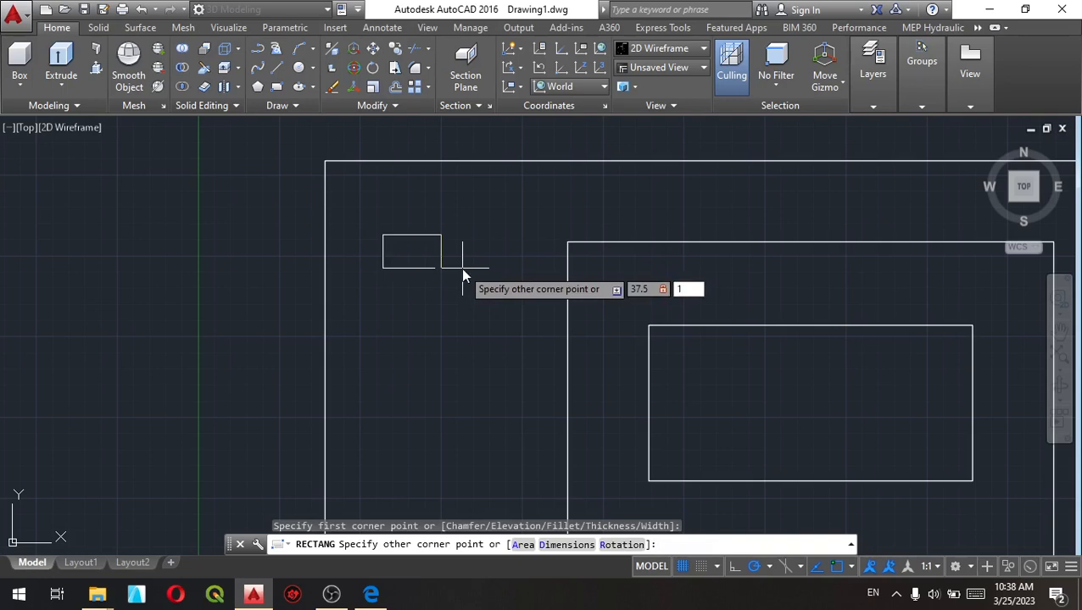
key(Return)
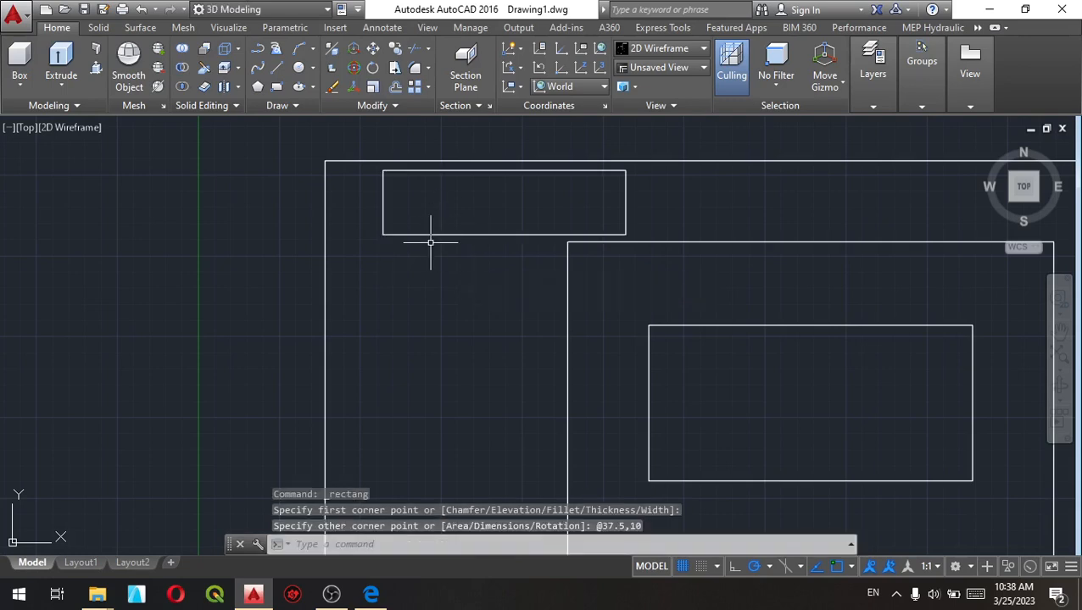
Move the 37.5 by 10 mm rectangle by its left edge midpoint onto the midpoint of the large rectangle's left edge
click(433, 235)
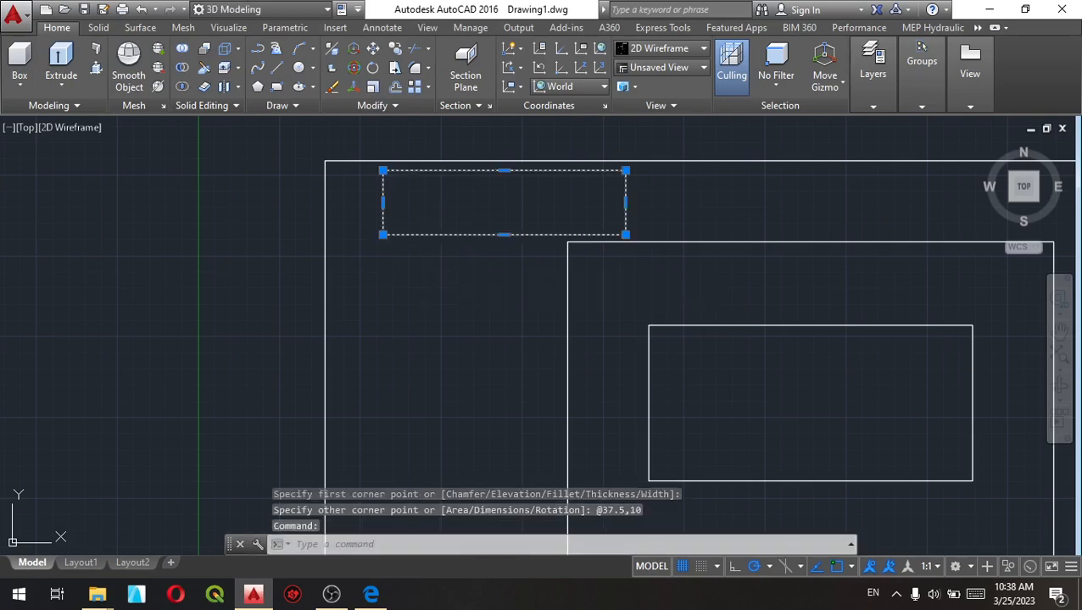
right_click(420, 163)
click(456, 305)
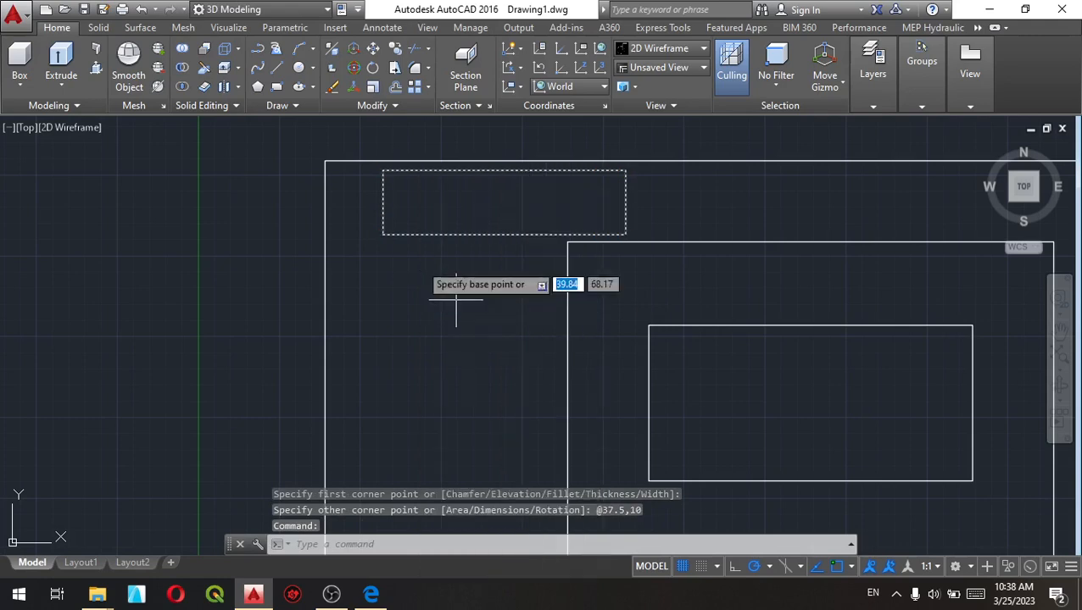
click(386, 205)
scroll(373, 264, down, 4)
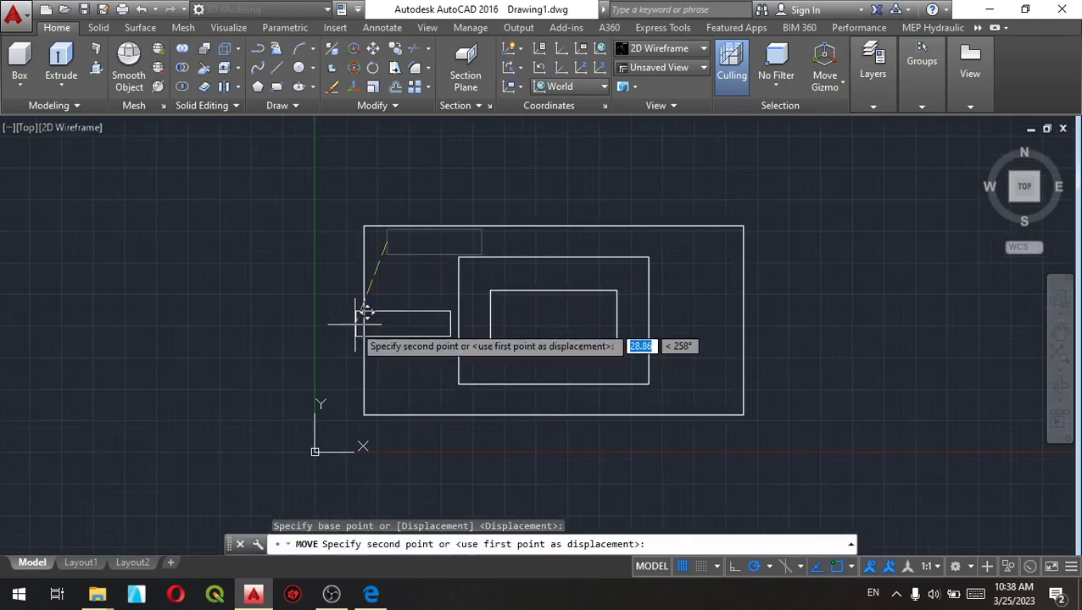
click(383, 310)
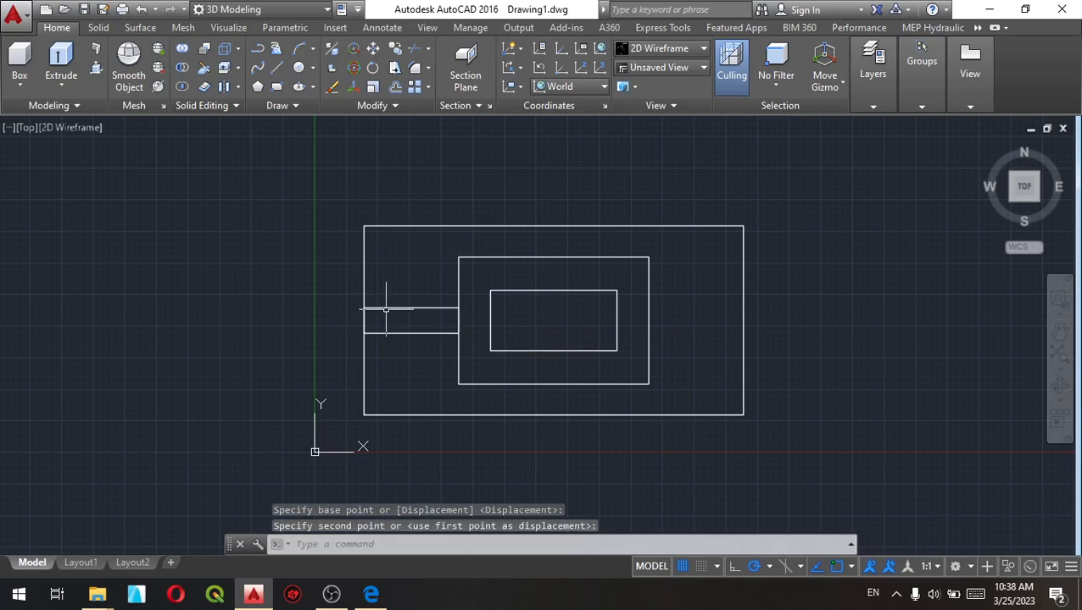
Copy the 37.5 by 10 mm rectangle from its right edge midpoint to the midpoint of the large rectangle's right edge
click(397, 310)
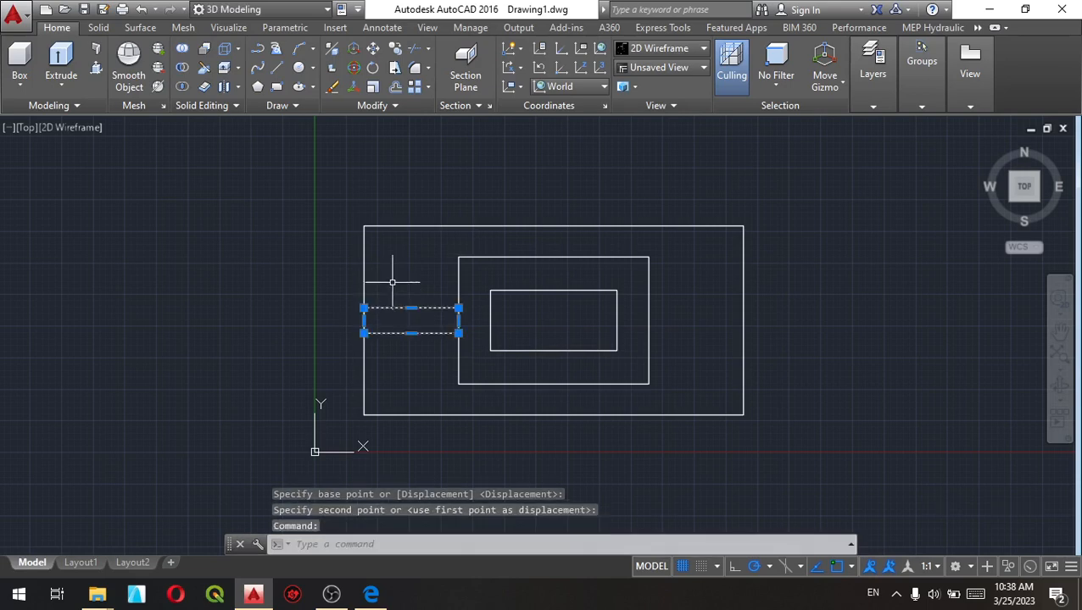
right_click(393, 286)
click(435, 323)
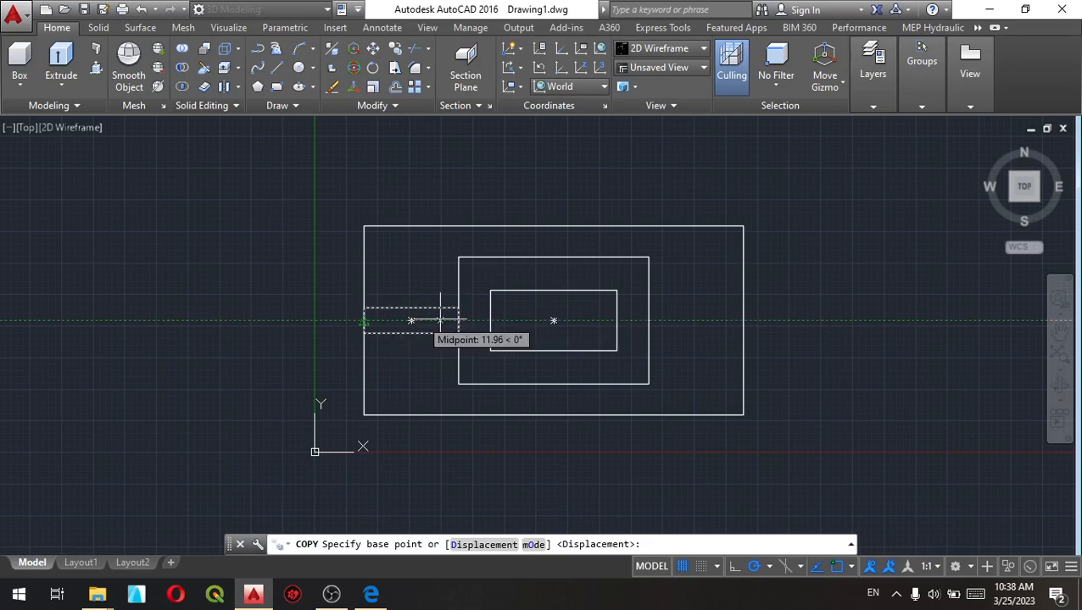
click(458, 321)
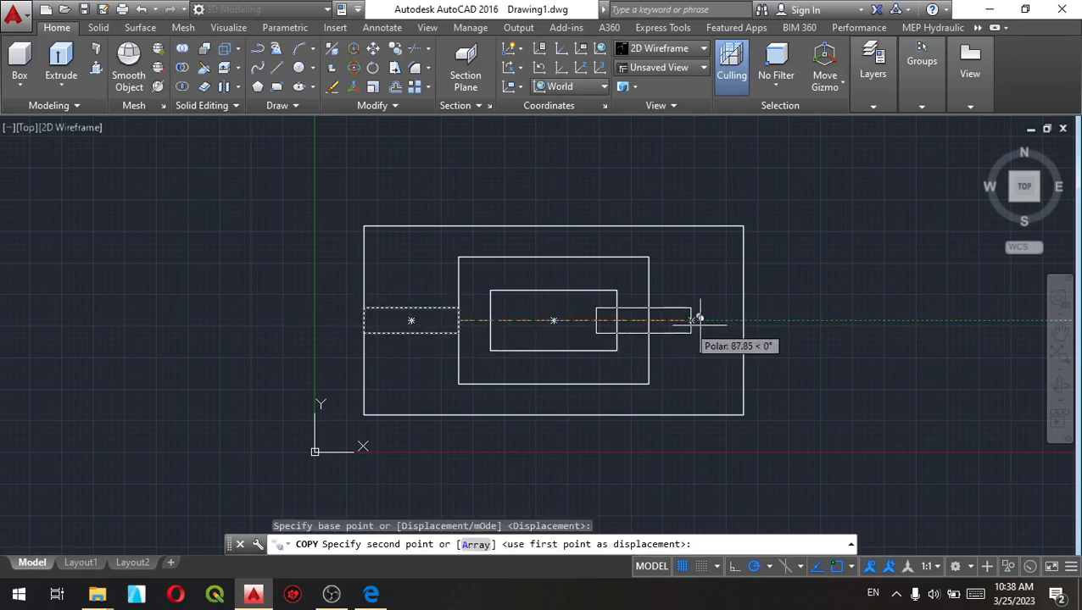
click(744, 320)
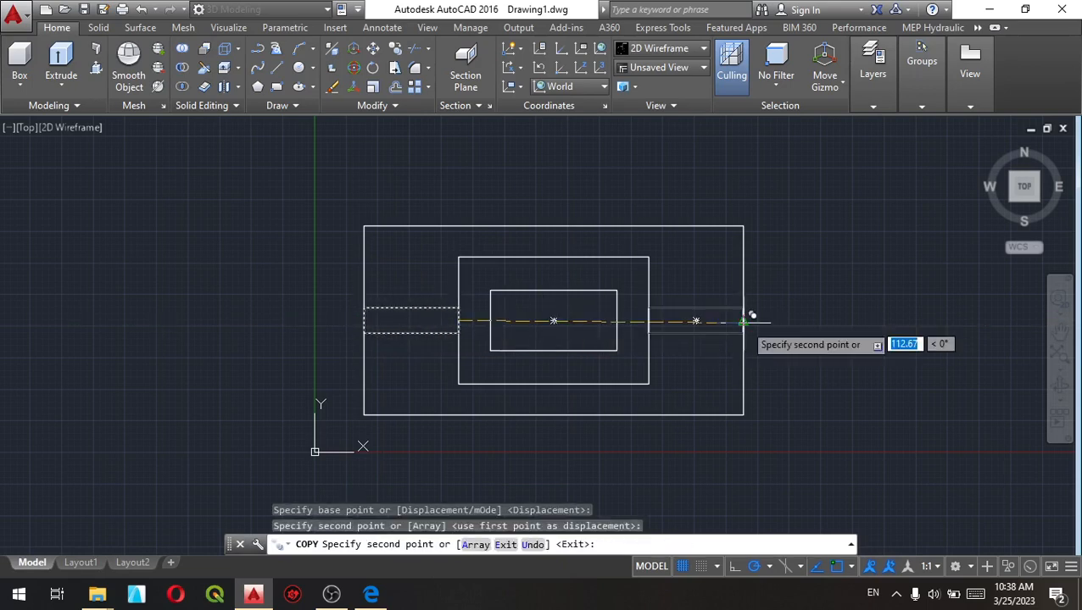
key(Escape)
key(Escape)
key(Escape)
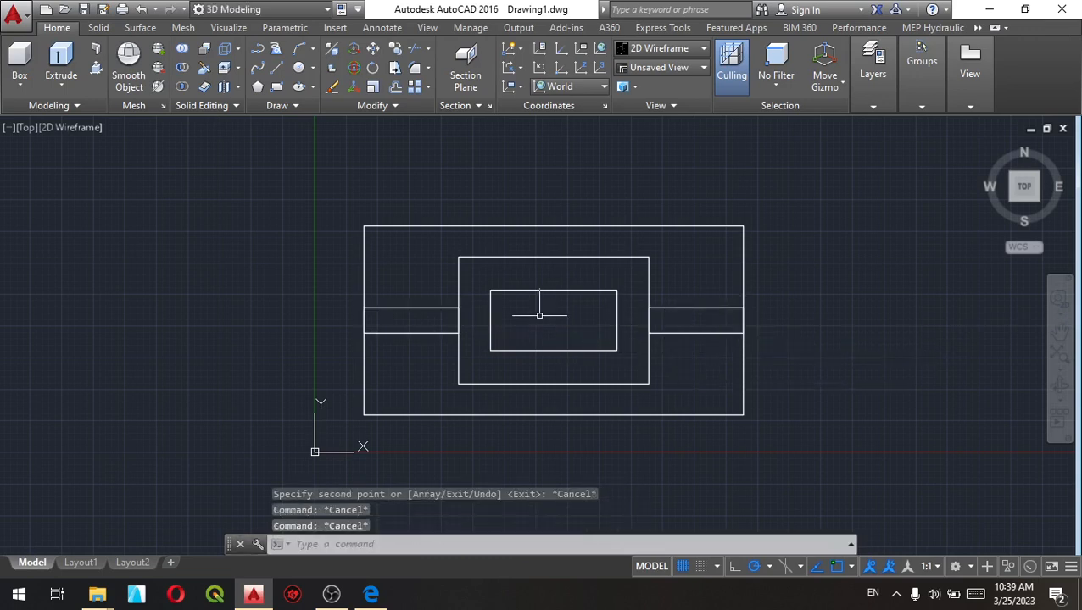
Draw an 18 mm by 10 mm rectangle inside the large rectangle, near its upper-left corner
scroll(538, 309, up, 4)
scroll(479, 274, down, 4)
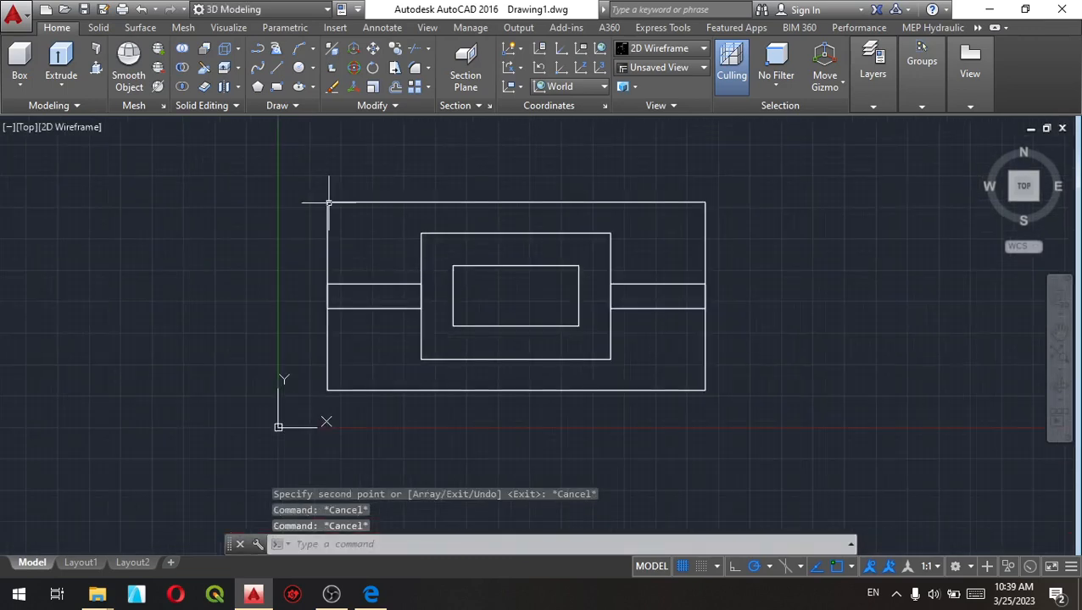
scroll(385, 230, up, 2)
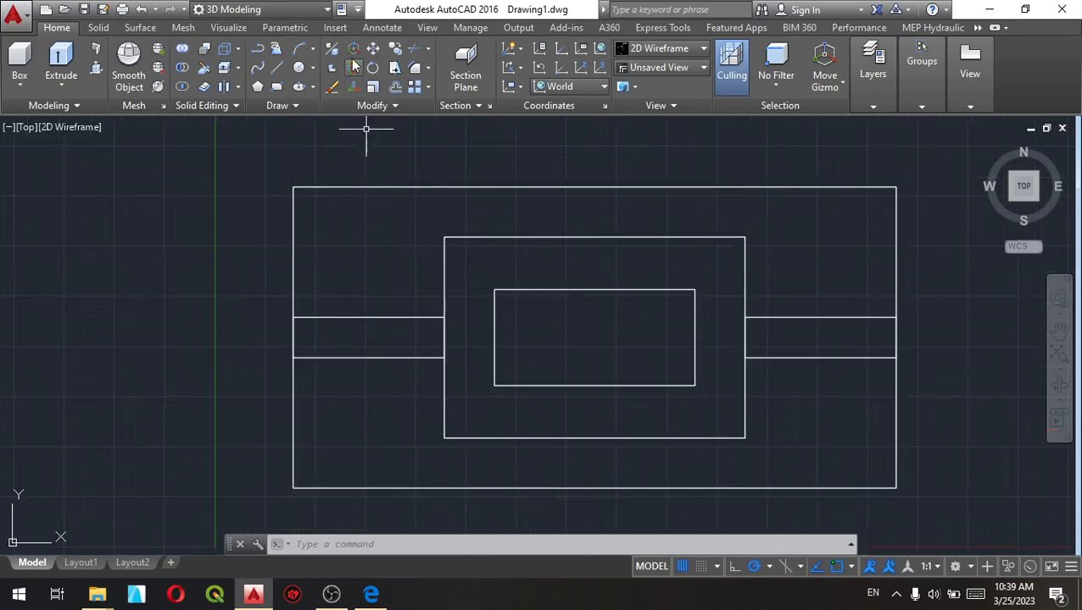
click(278, 84)
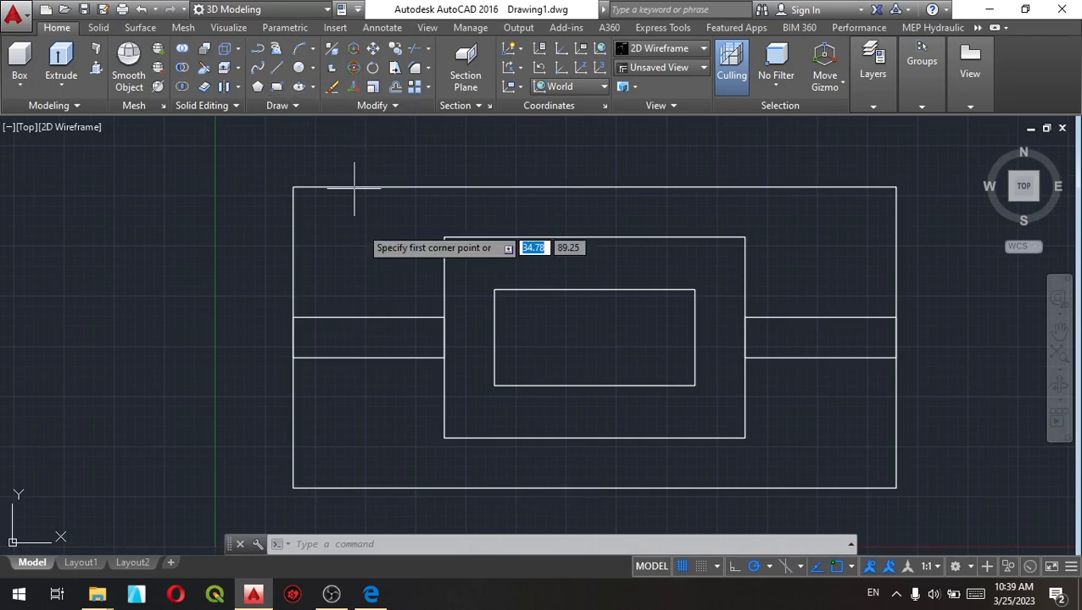
click(323, 251)
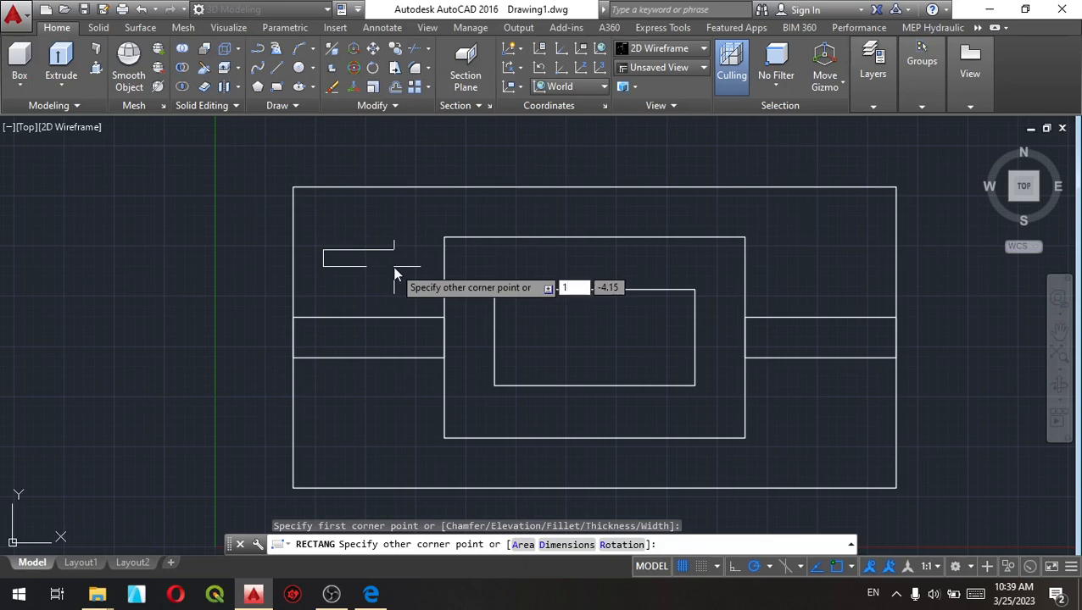
key(Tab)
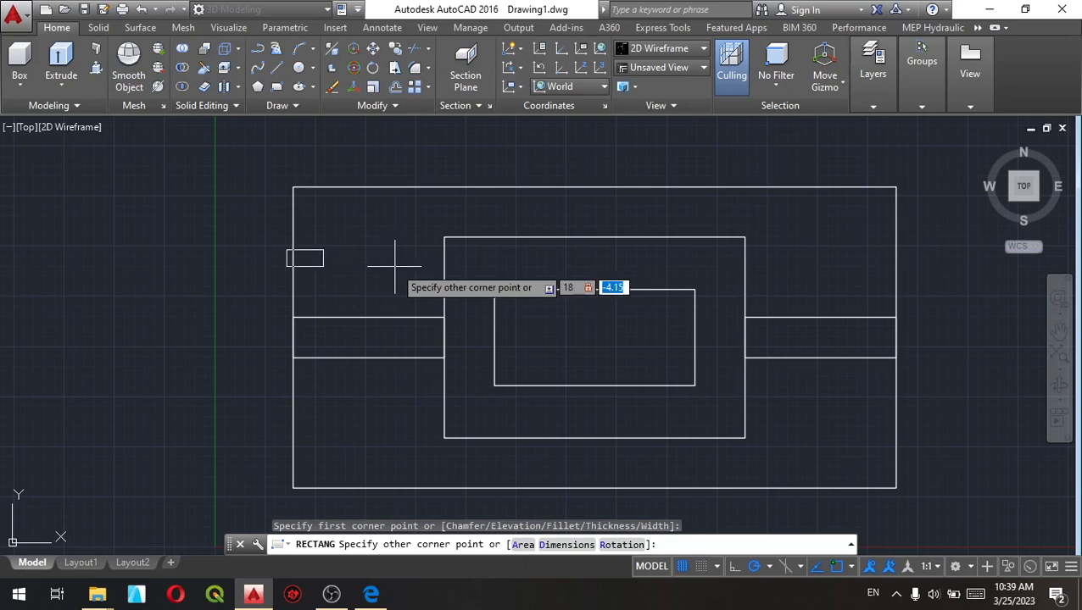
text(10)
key(Return)
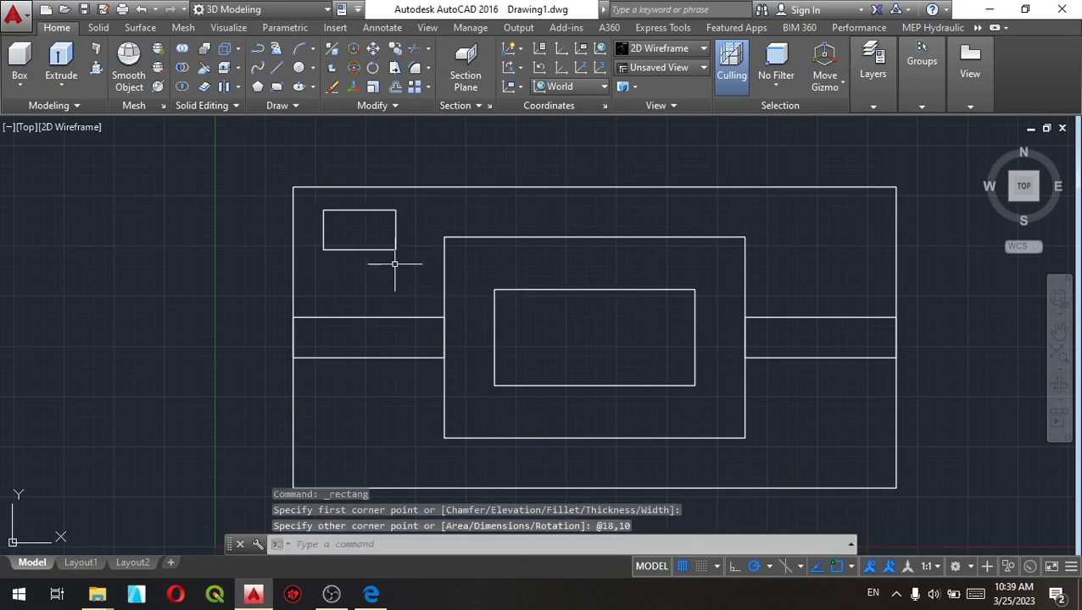
Move the 18 by 10 mm rectangle by its geometric center onto the upper-left corner of the large rectangle
click(366, 208)
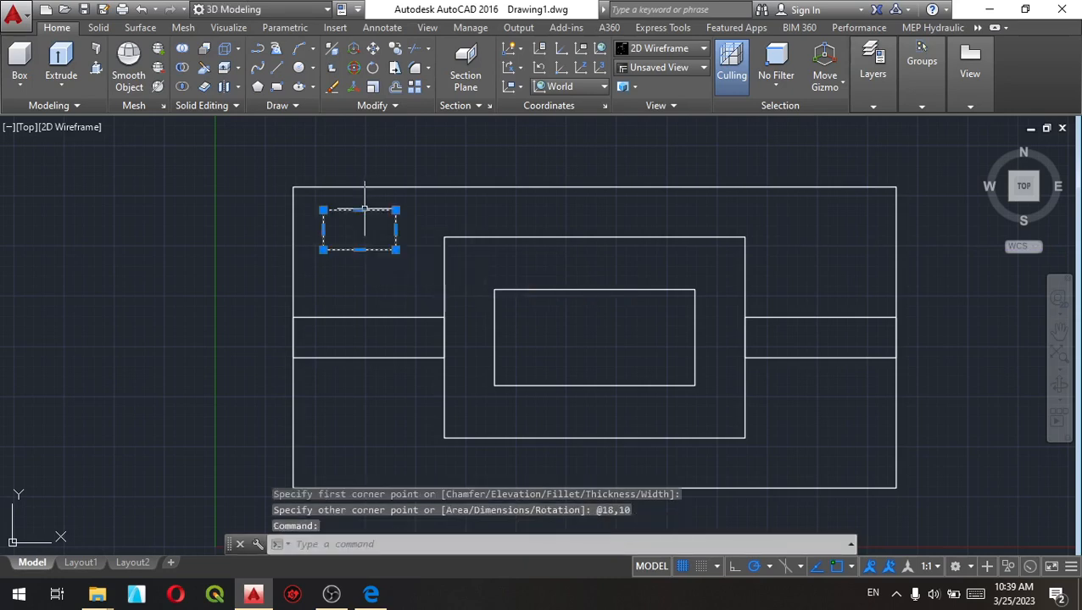
right_click(368, 163)
click(414, 301)
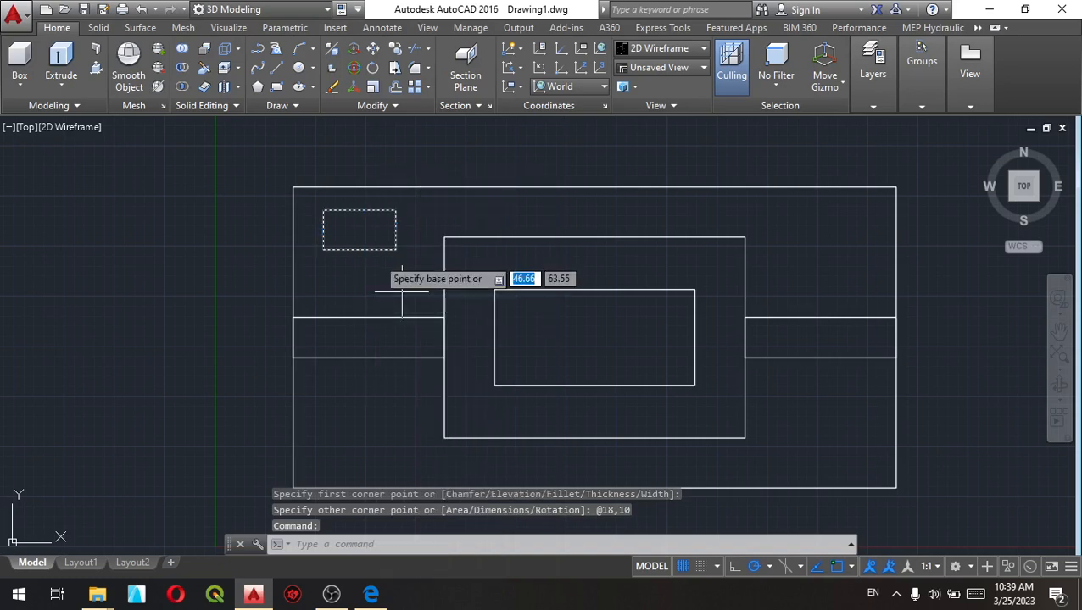
click(359, 227)
click(293, 186)
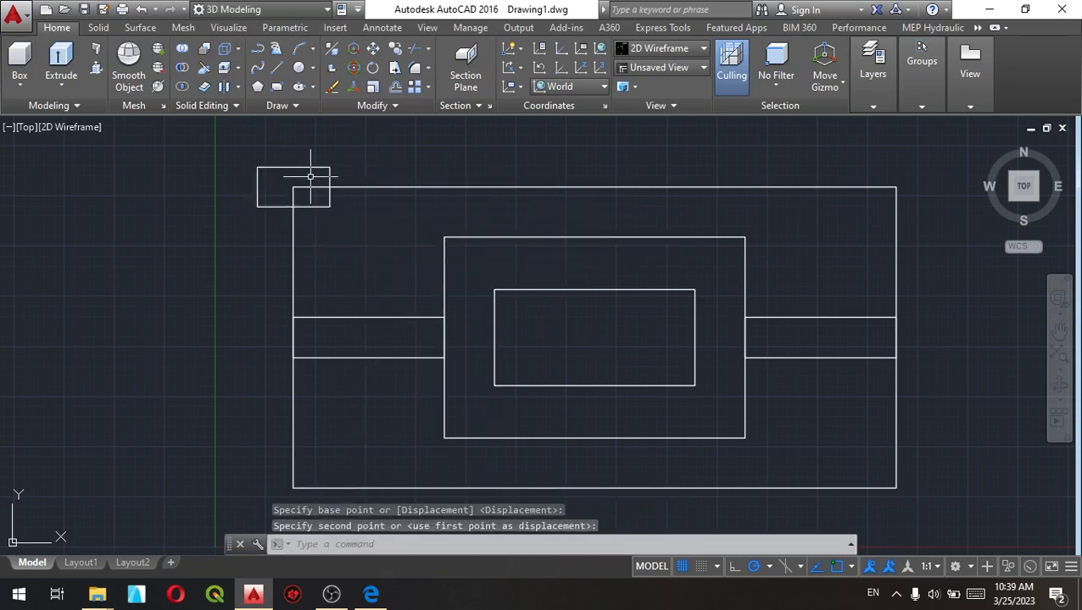
Copy the 18 by 10 mm rectangle from its center to the other three corners of the large rectangle
click(311, 167)
right_click(310, 162)
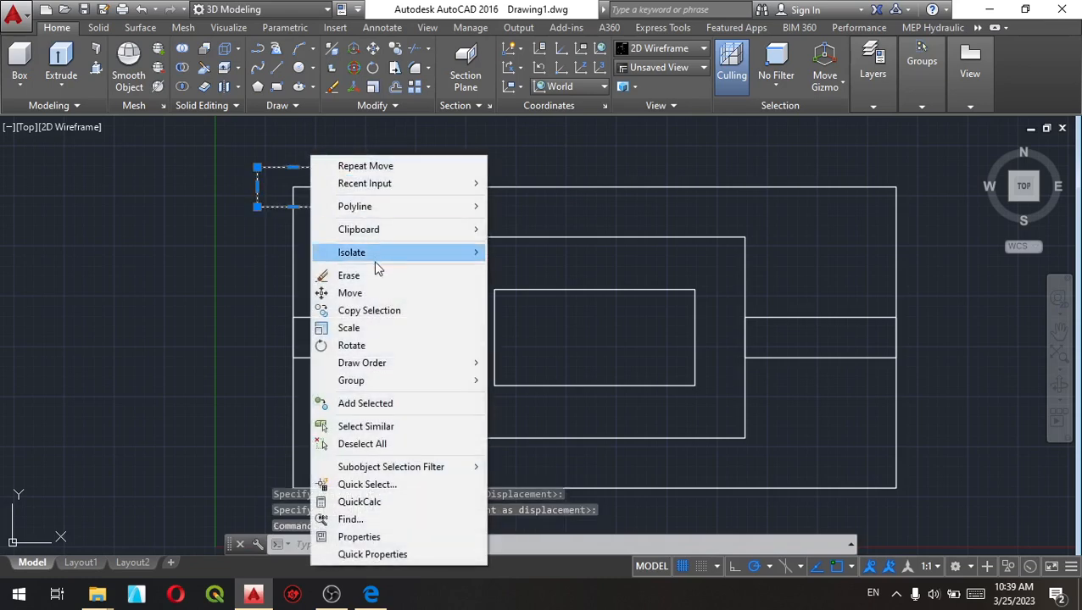
click(373, 309)
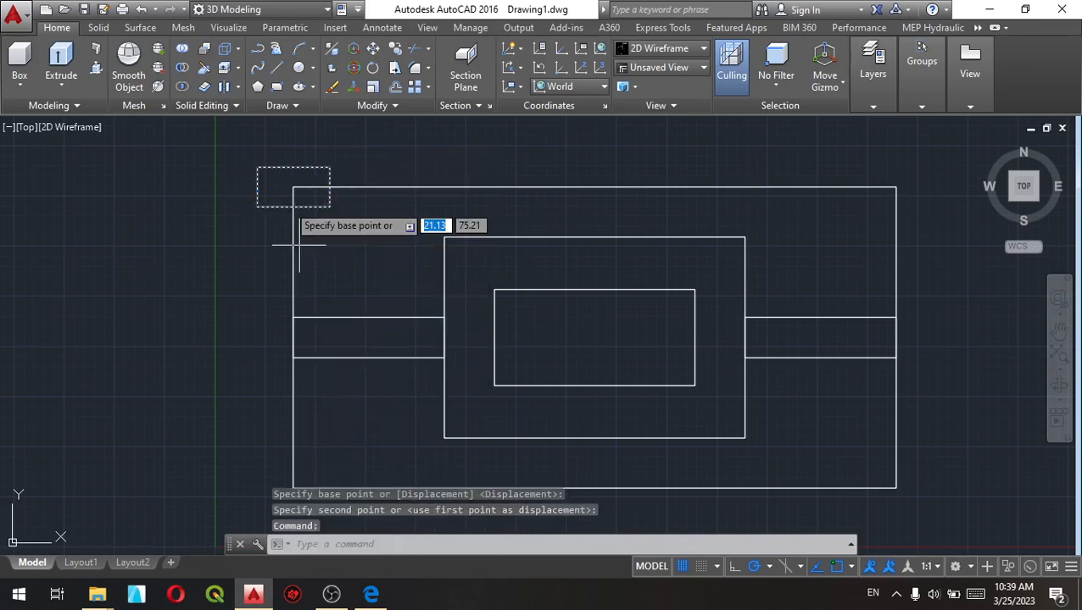
click(293, 187)
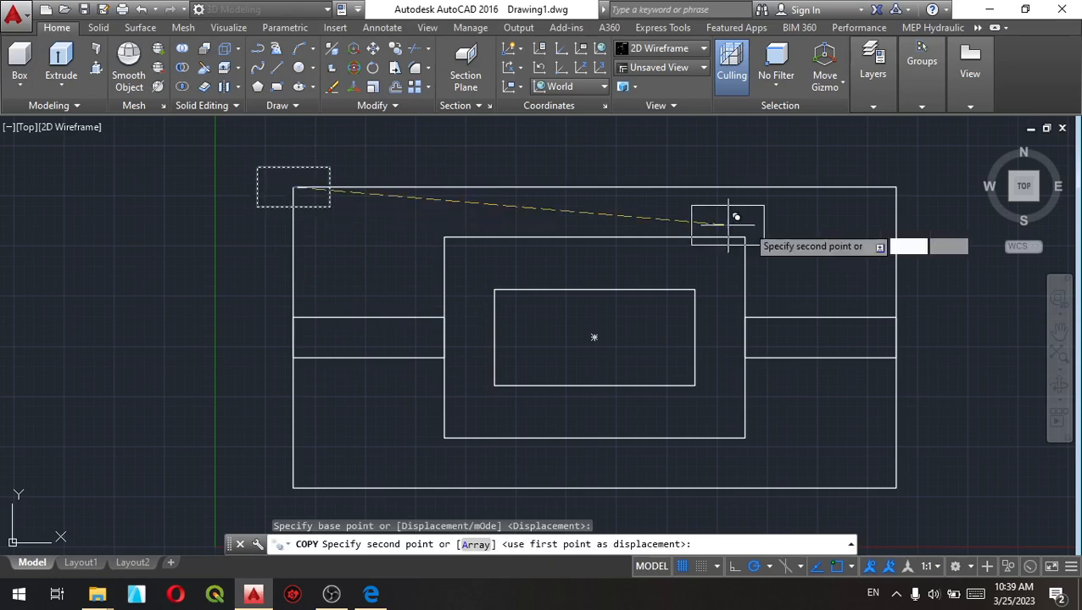
click(897, 186)
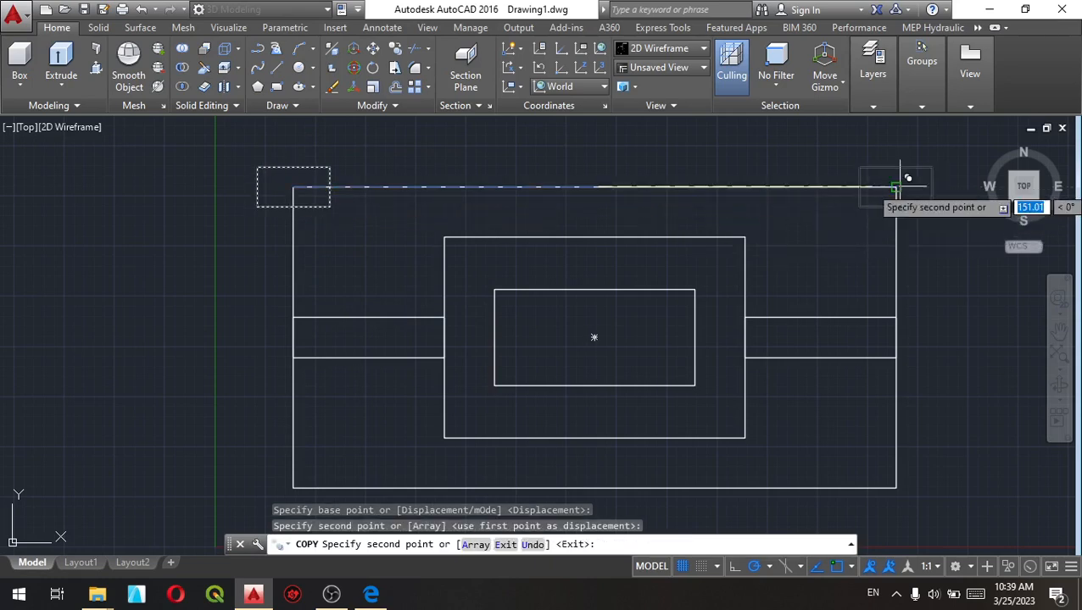
click(896, 488)
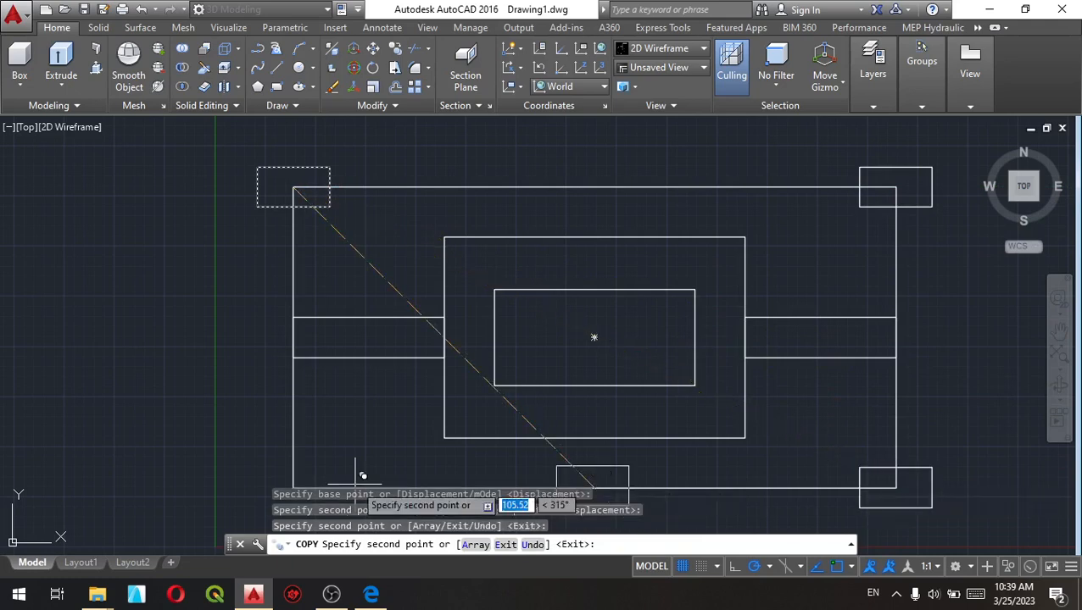
scroll(245, 483, down, 4)
scroll(272, 496, up, 4)
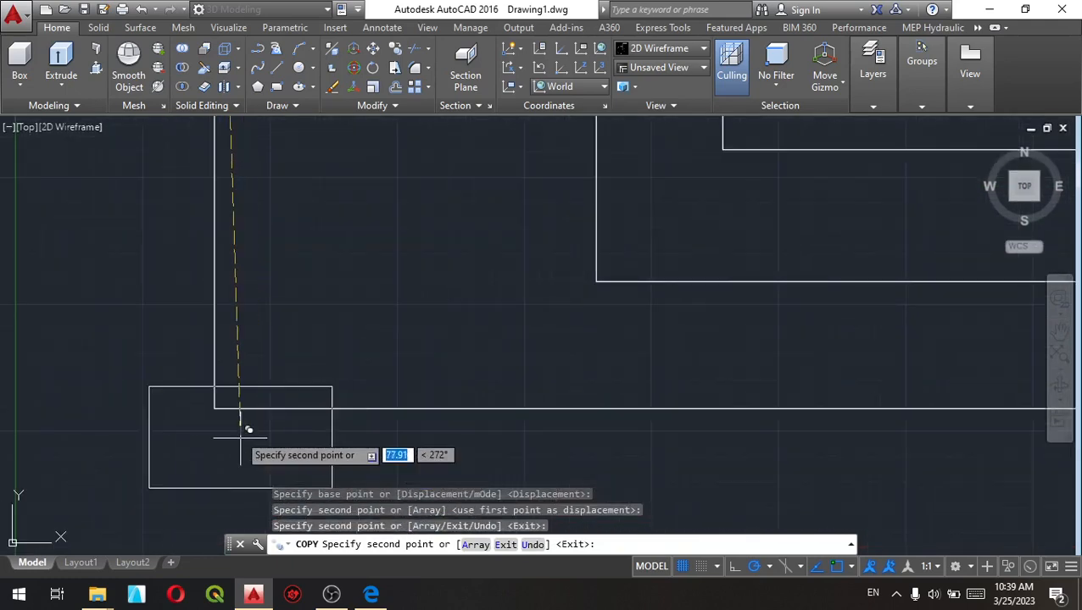
click(214, 408)
scroll(214, 408, down, 6)
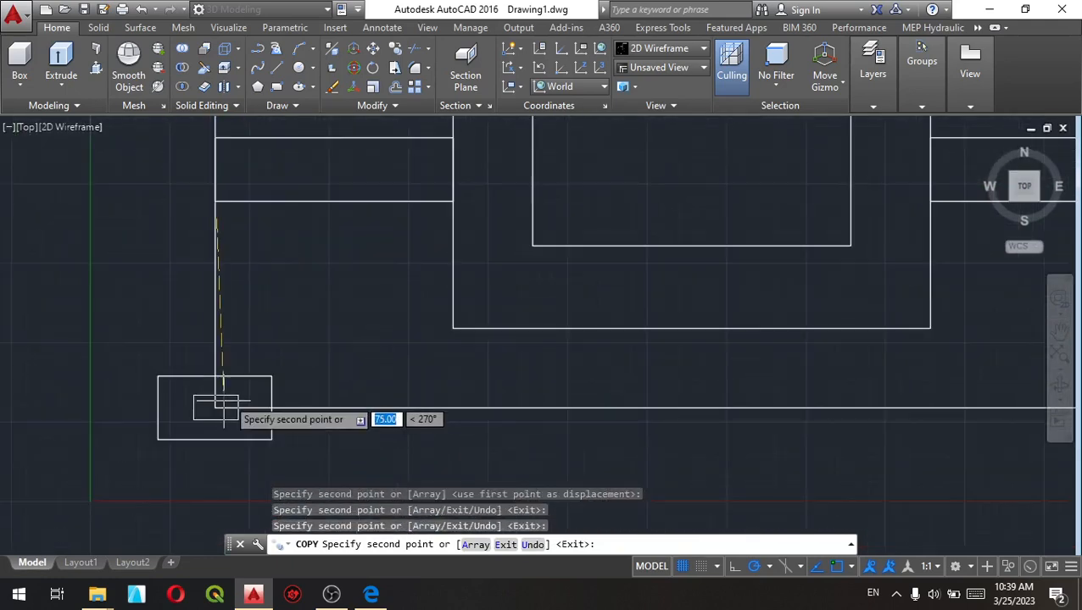
Move the 18 by 10 mm rectangle at the large rectangle's upper-left corner 20 mm to the right
key(Escape)
key(Escape)
key(Escape)
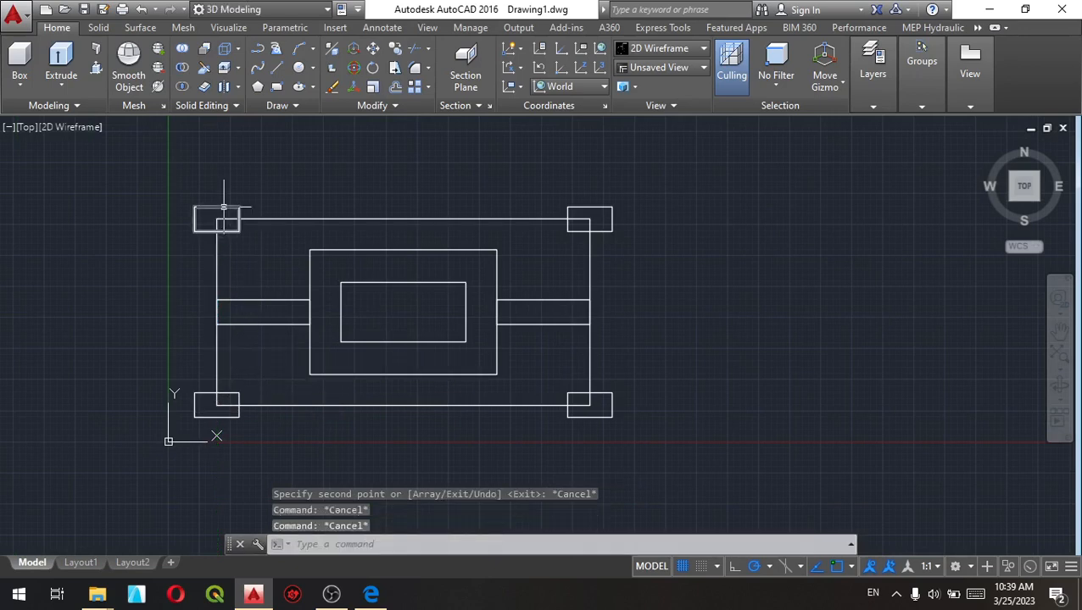
click(219, 205)
right_click(207, 212)
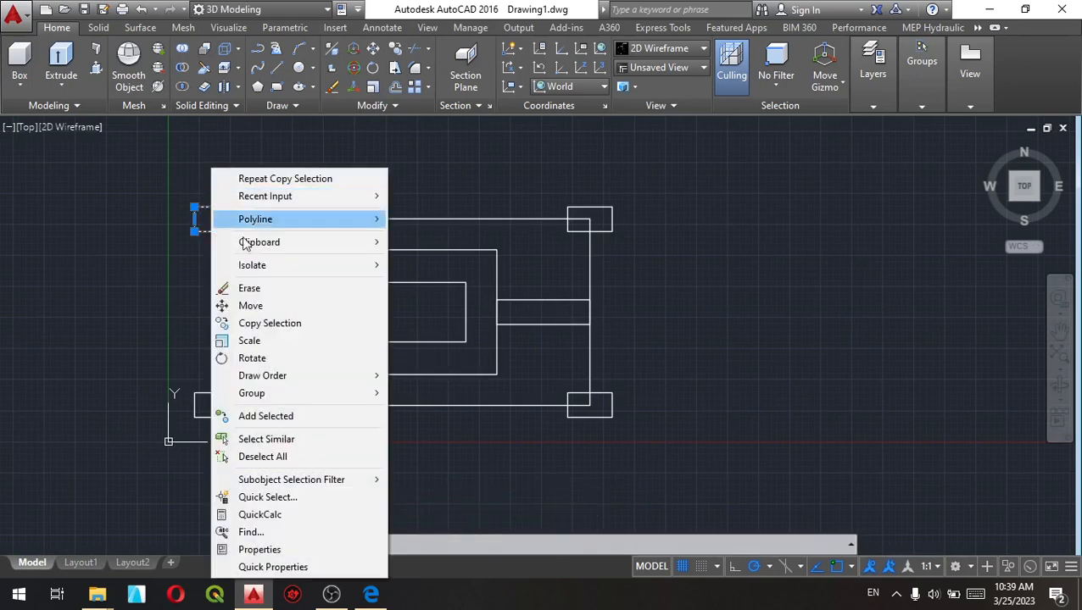
click(241, 306)
scroll(217, 219, up, 5)
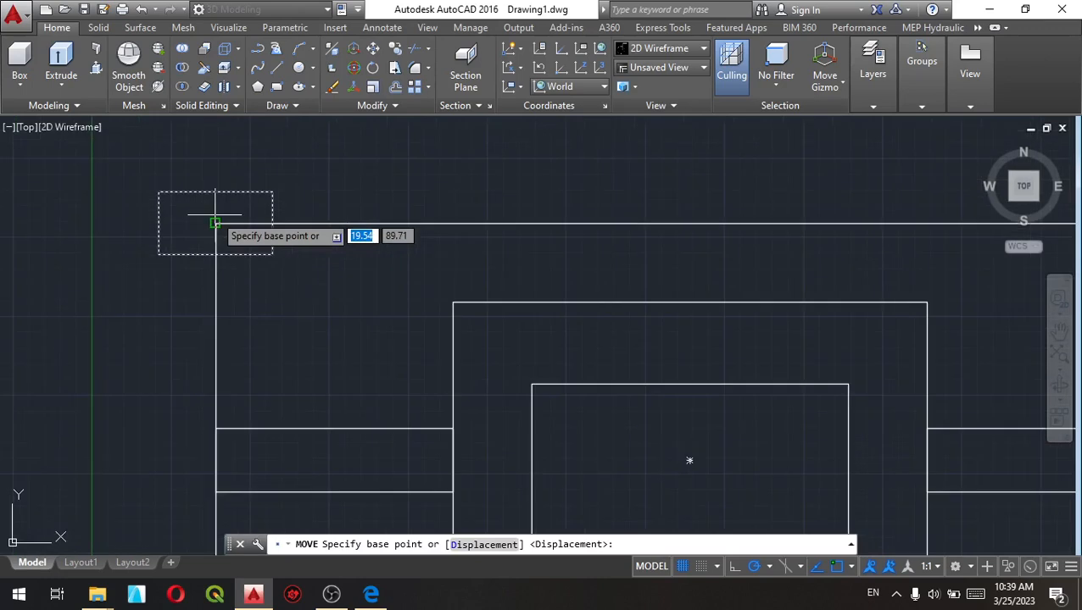
click(214, 223)
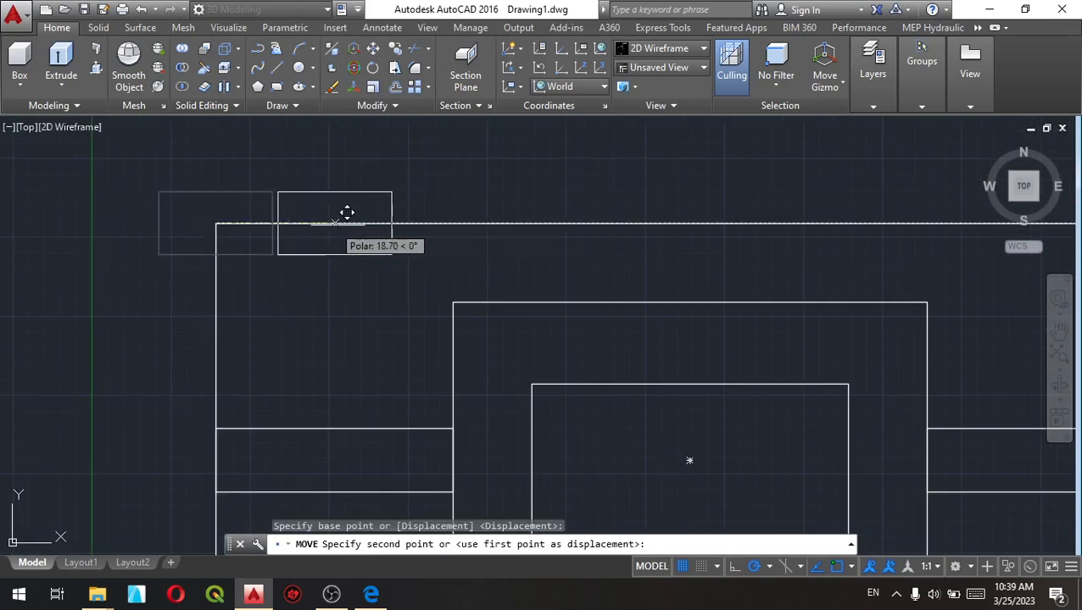
text(20)
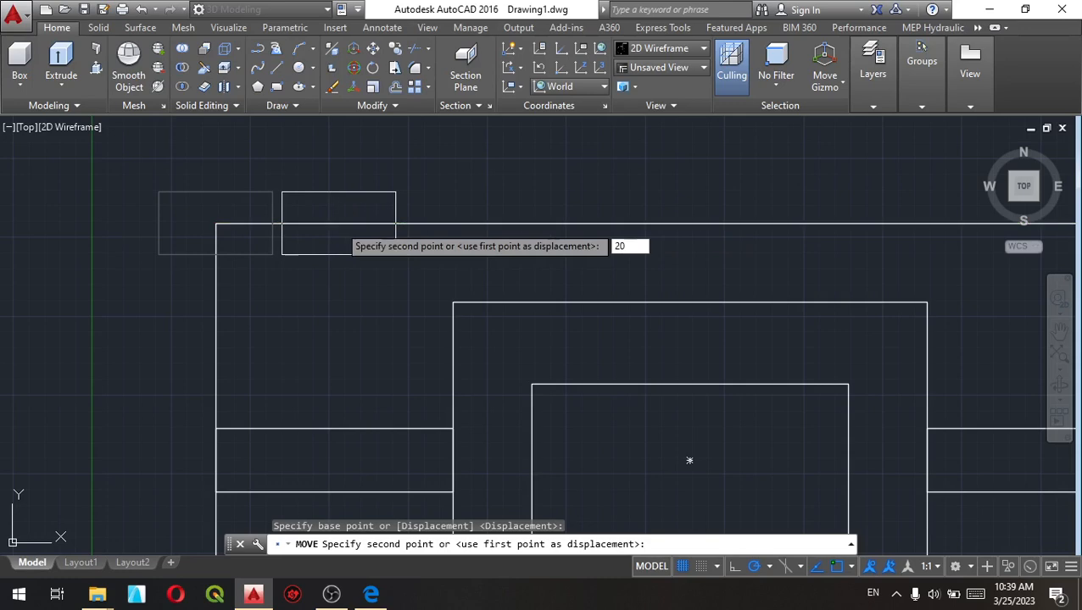
key(Return)
Move the small rectangle at the large rectangle's upper-right corner 20 mm to the left along the edge
scroll(339, 224, down, 4)
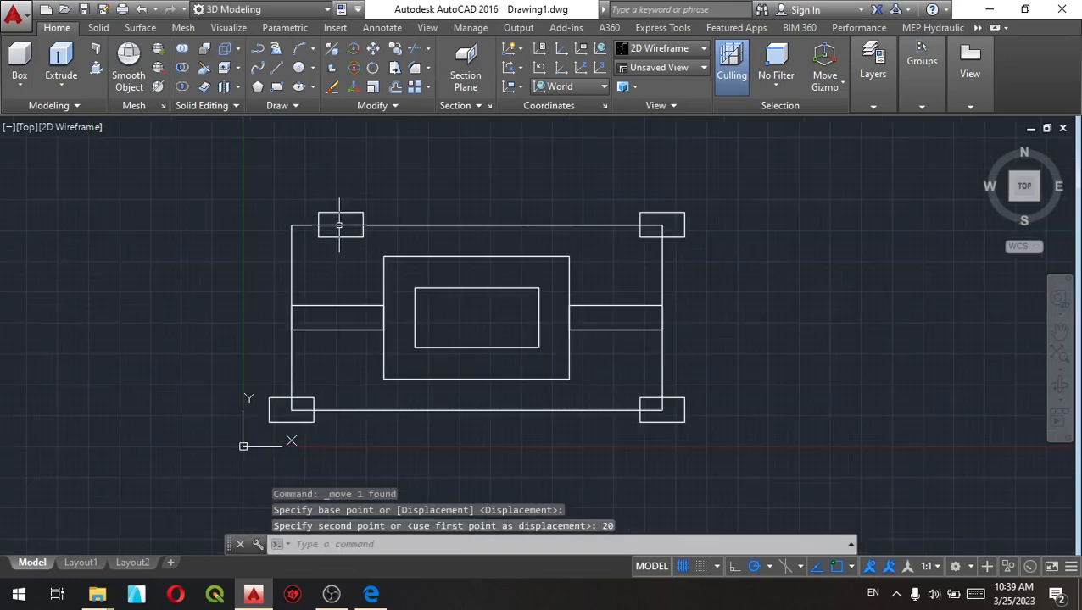
click(668, 214)
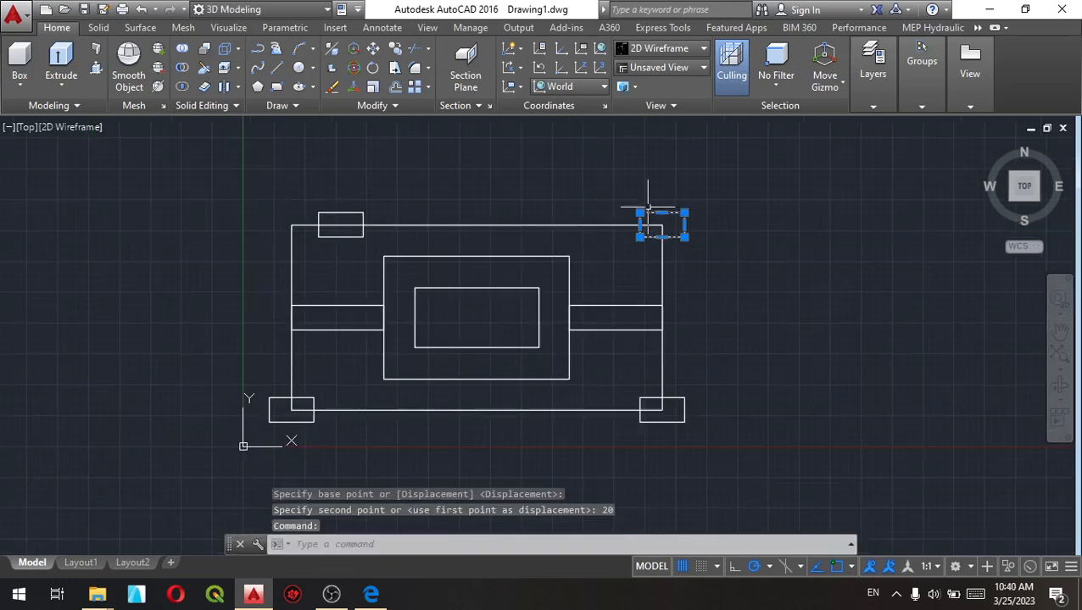
right_click(598, 164)
click(649, 307)
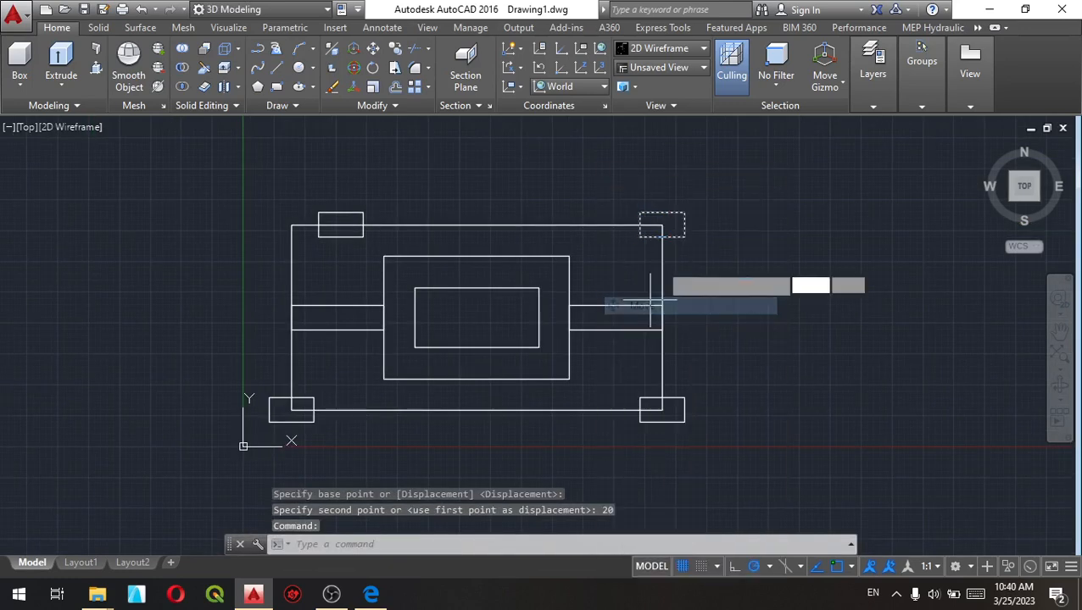
click(663, 224)
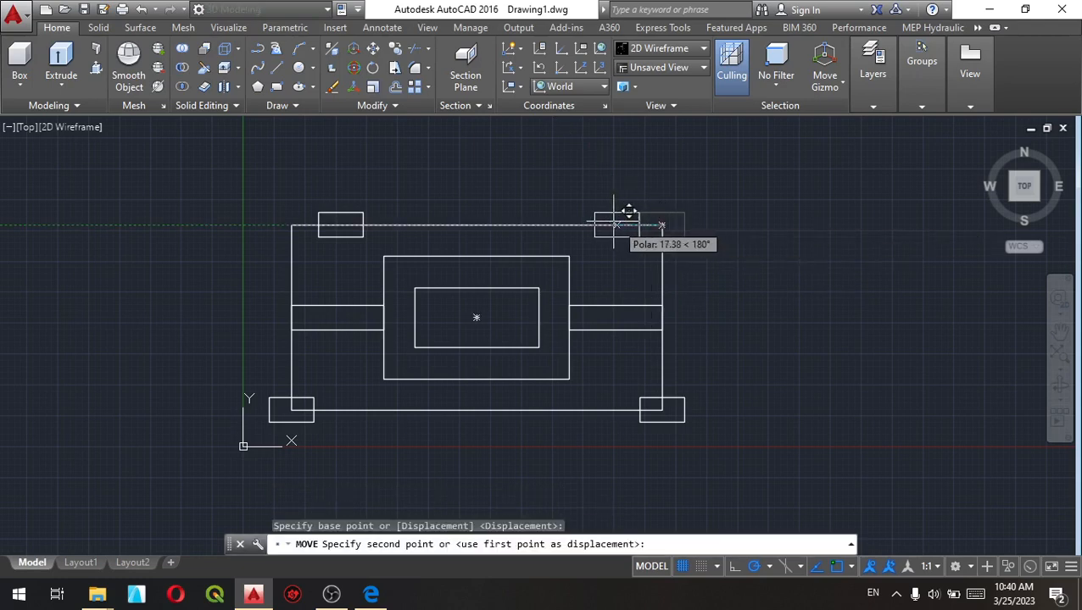
text(20)
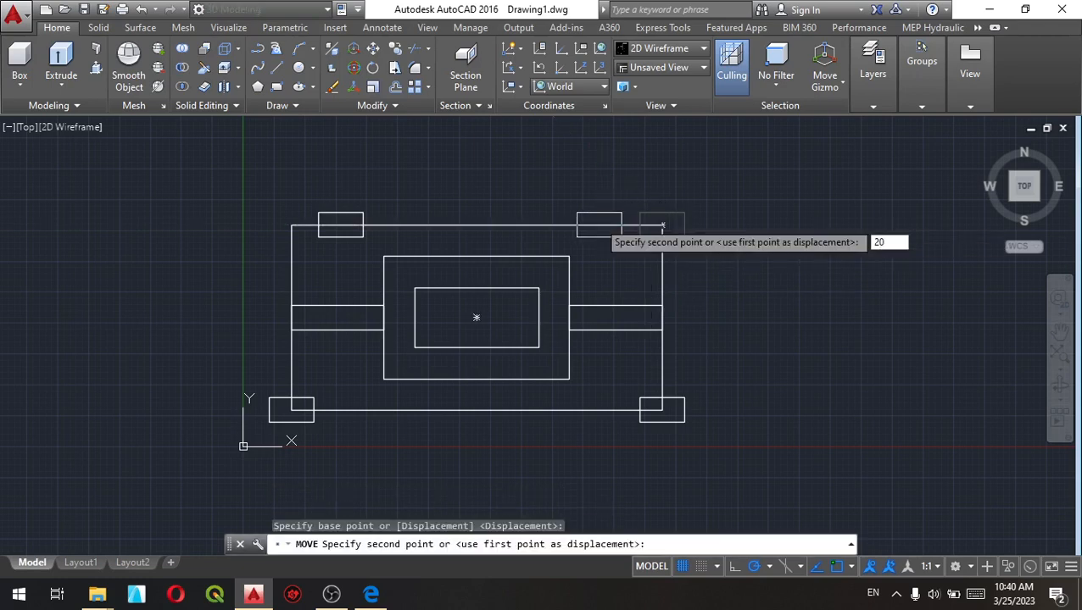
key(Return)
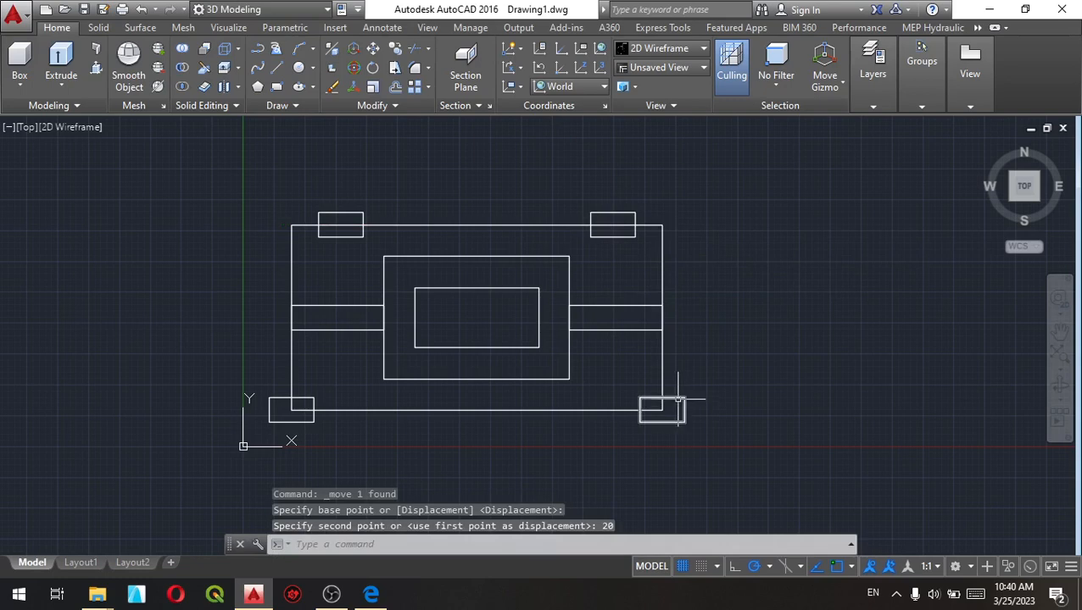
click(677, 399)
right_click(619, 398)
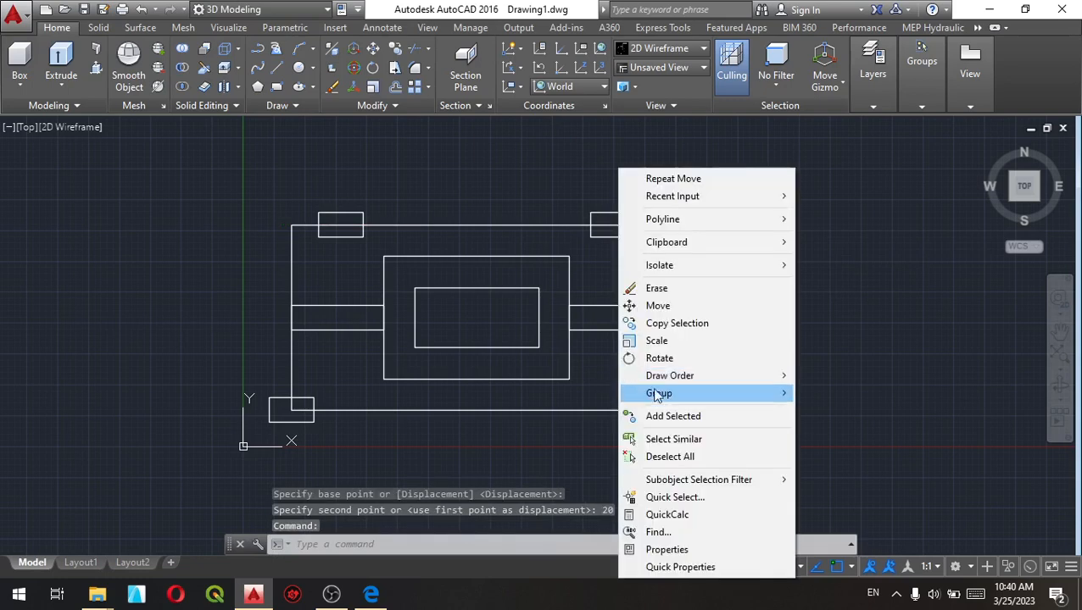
click(628, 307)
scroll(654, 373, up, 6)
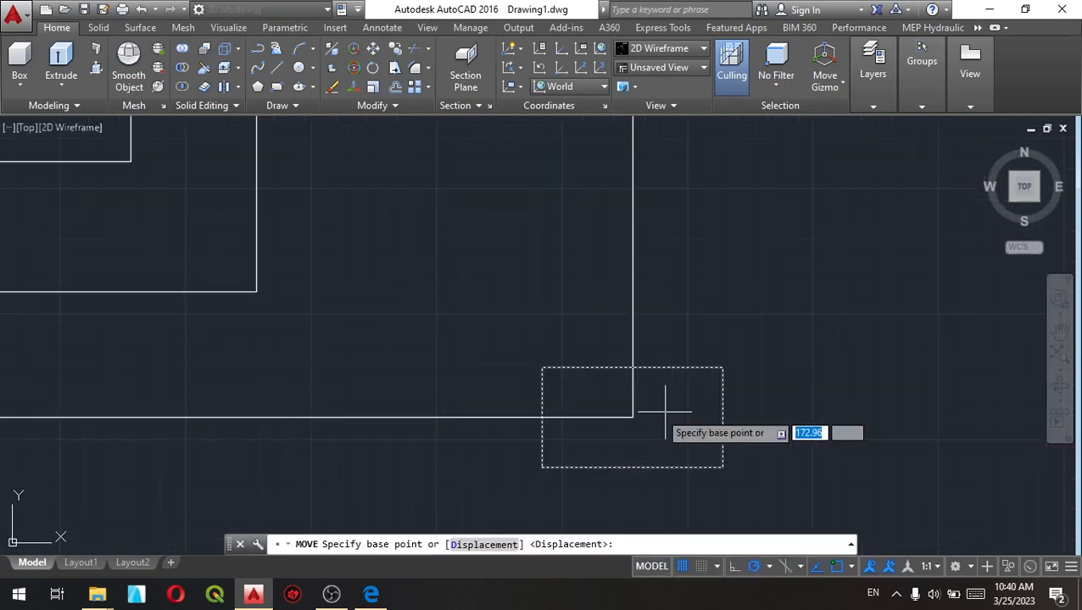
click(631, 416)
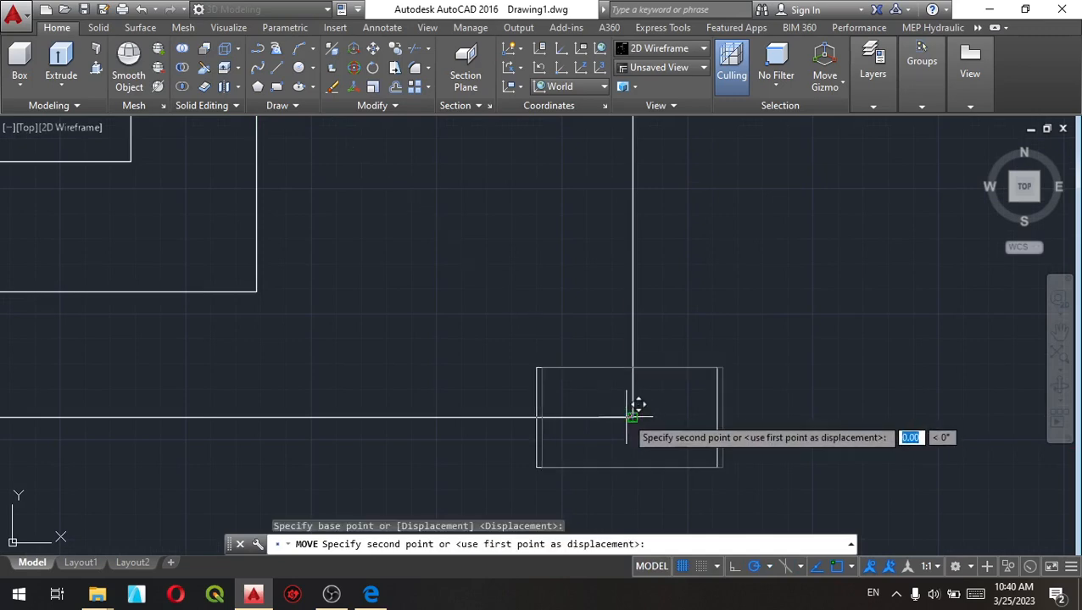
key(Escape)
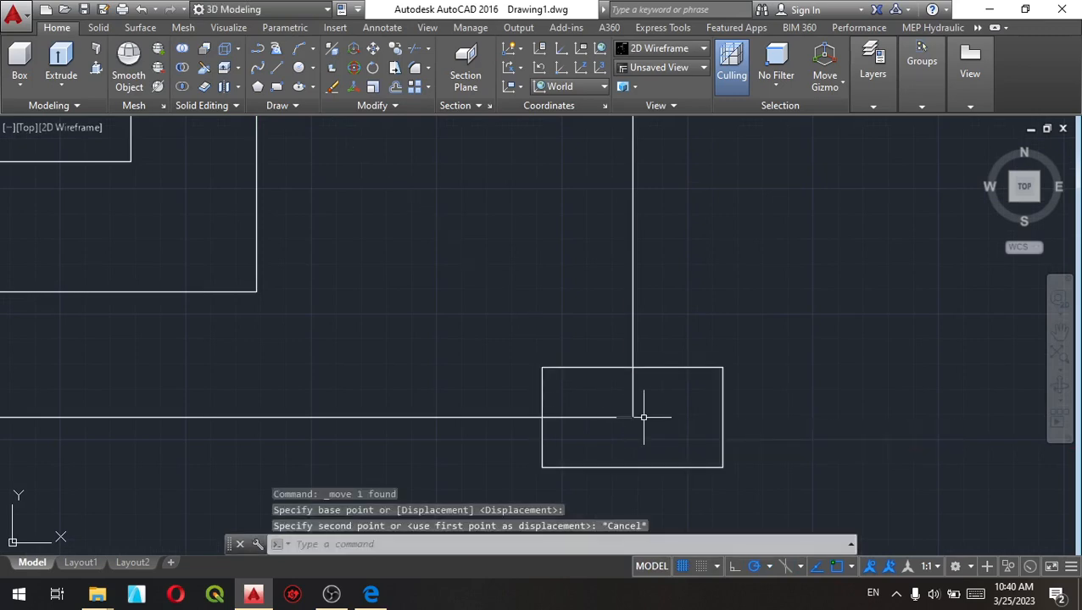
Move the small rectangle at the large rectangle's lower-right corner 20 mm to the left
click(684, 367)
right_click(682, 355)
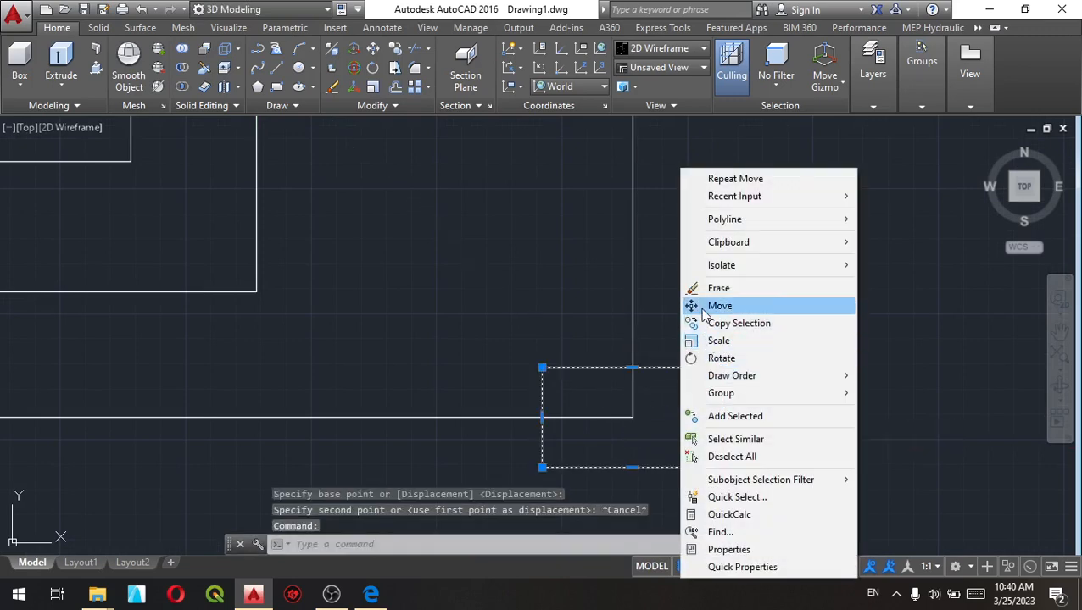
click(697, 306)
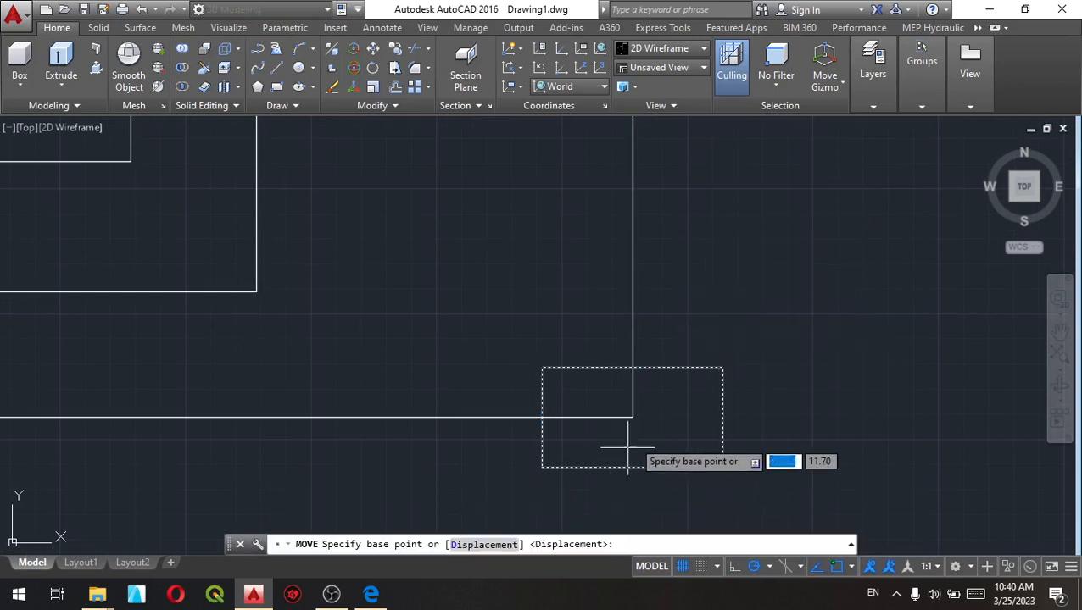
click(633, 416)
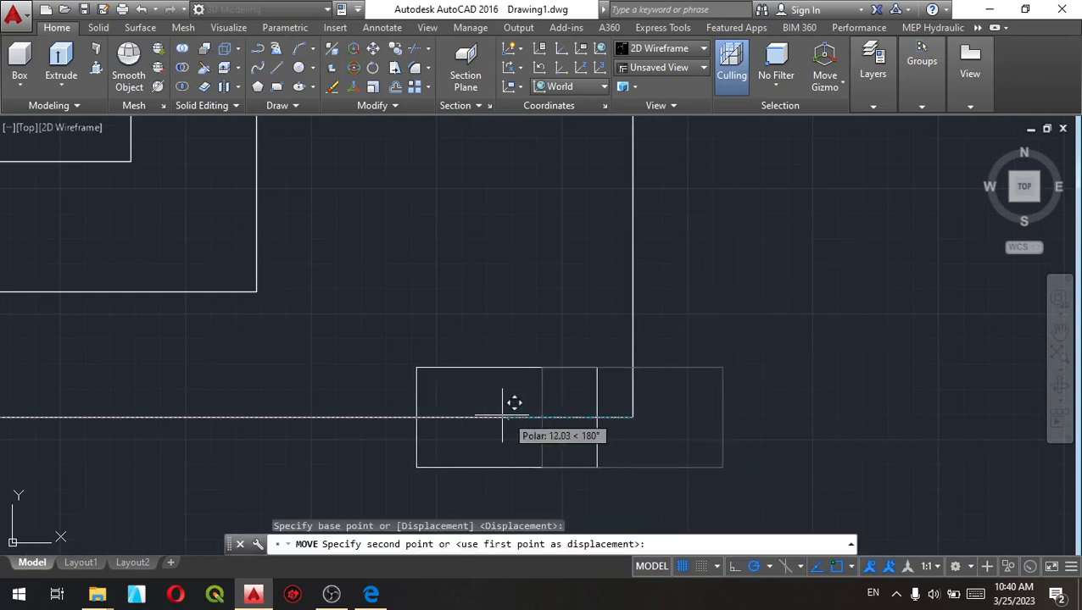
text(20)
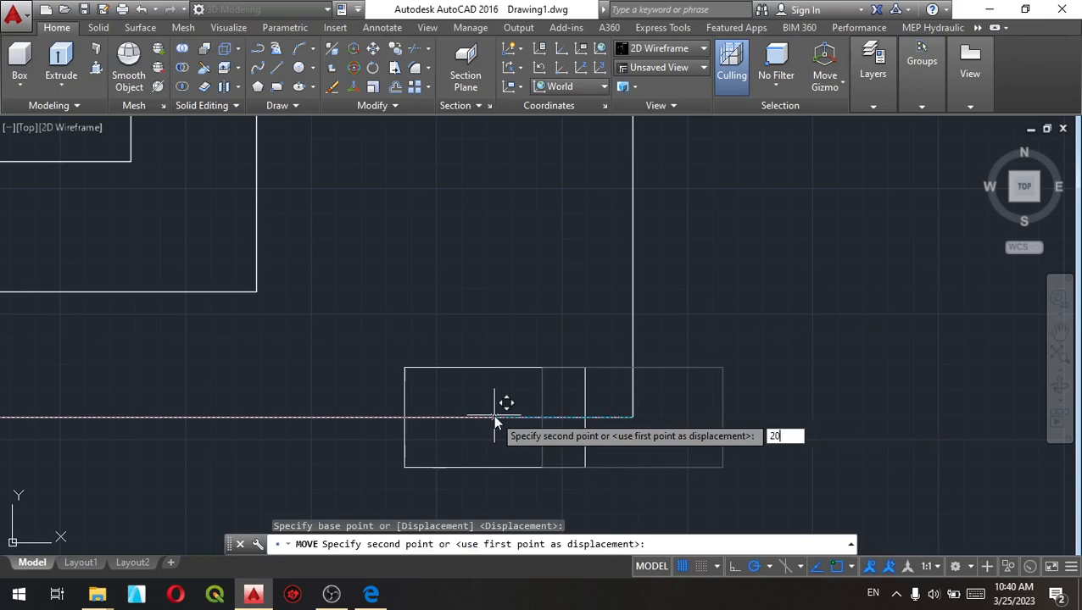
key(Return)
Move the small rectangle at the large rectangle's lower-left corner 20 mm to the right
scroll(495, 420, down, 3)
scroll(302, 412, down, 5)
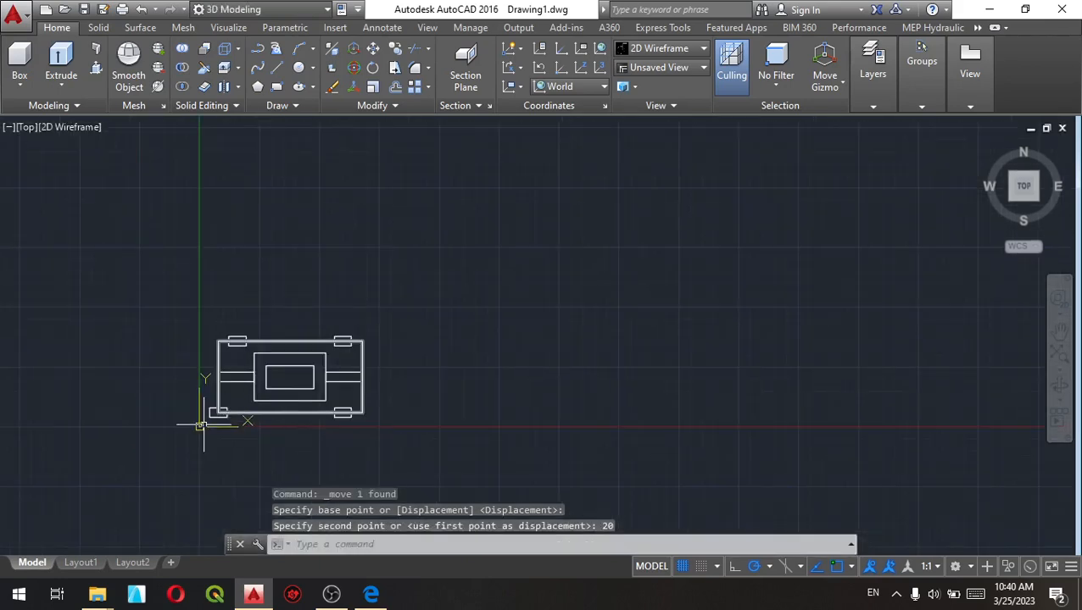
scroll(204, 422, up, 5)
click(267, 369)
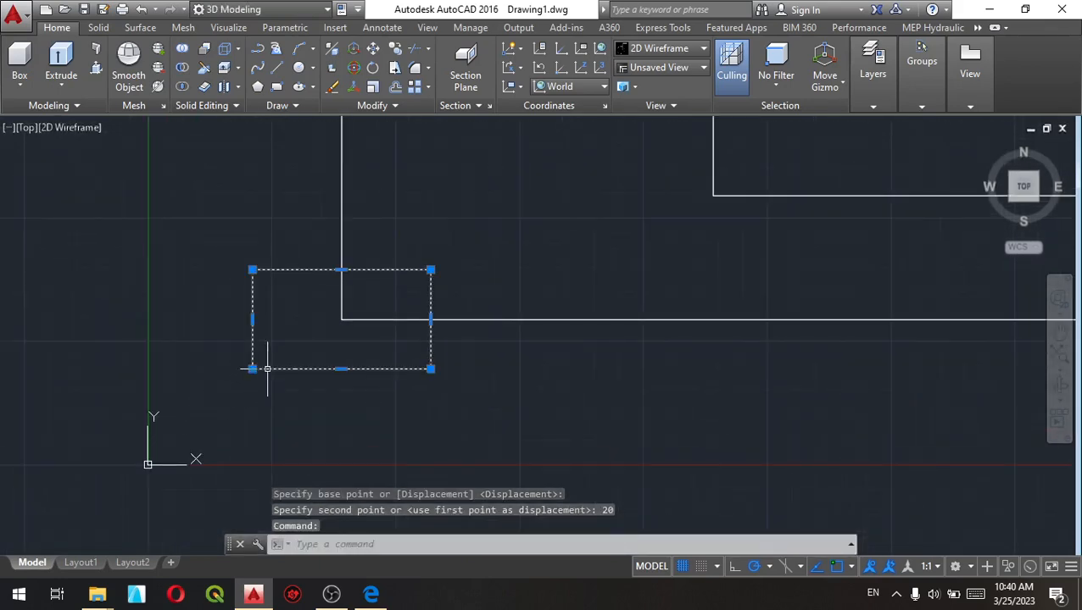
right_click(275, 365)
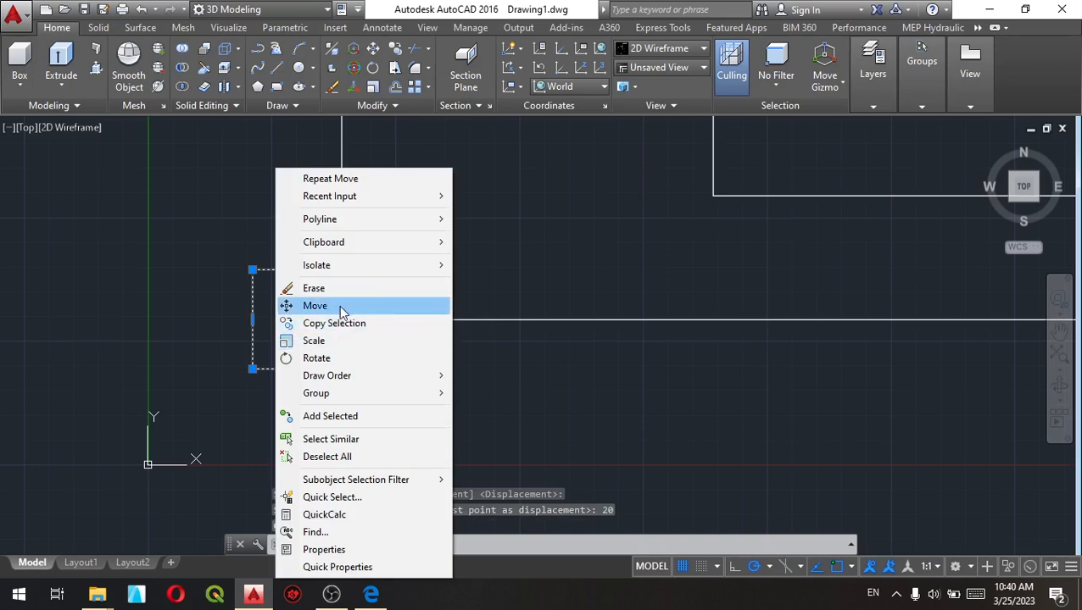
click(315, 305)
click(341, 319)
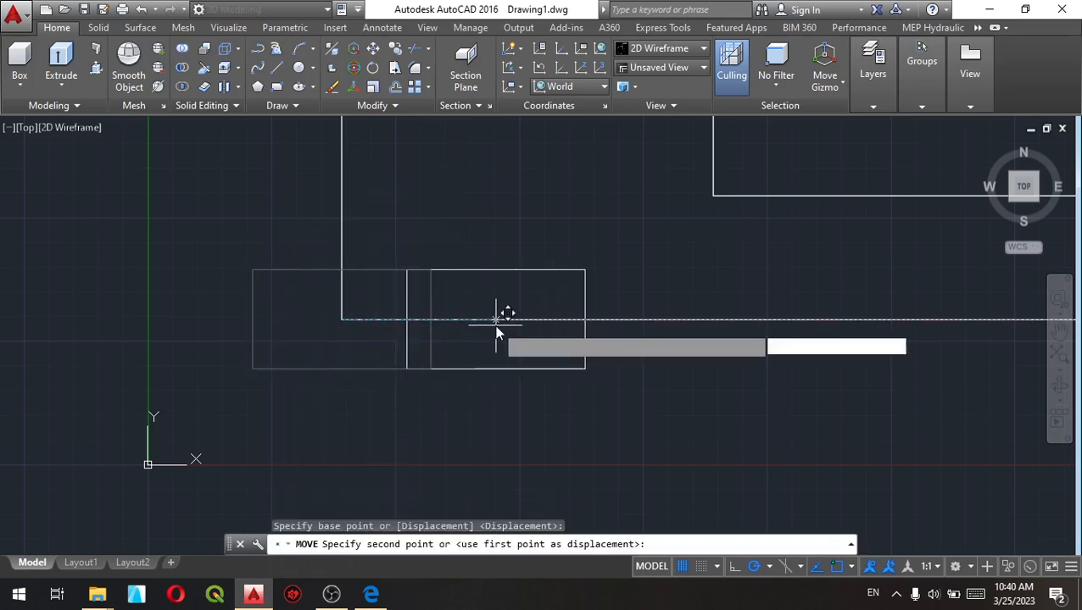
text(20)
key(Return)
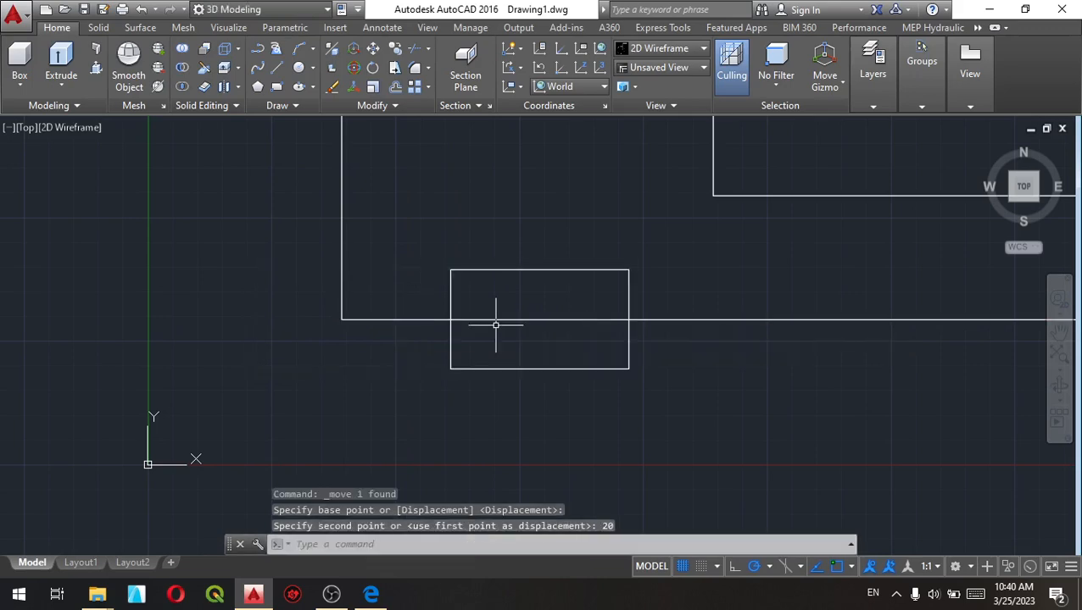
Move the lower-left small rectangle 15 mm straight up from its center, into the large rectangle
scroll(496, 324, down, 2)
click(502, 304)
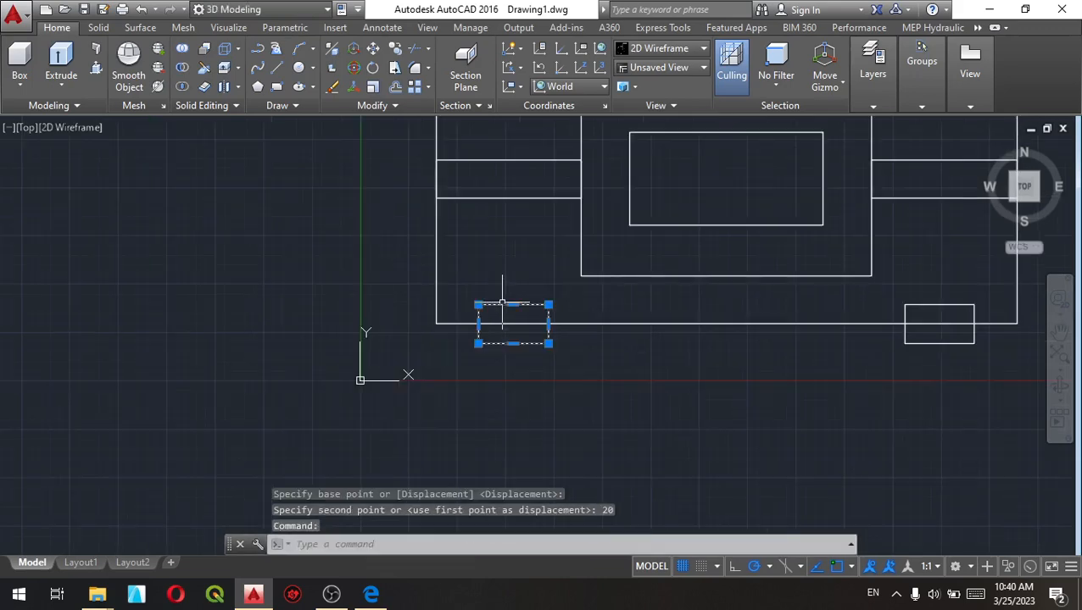
right_click(495, 355)
click(546, 311)
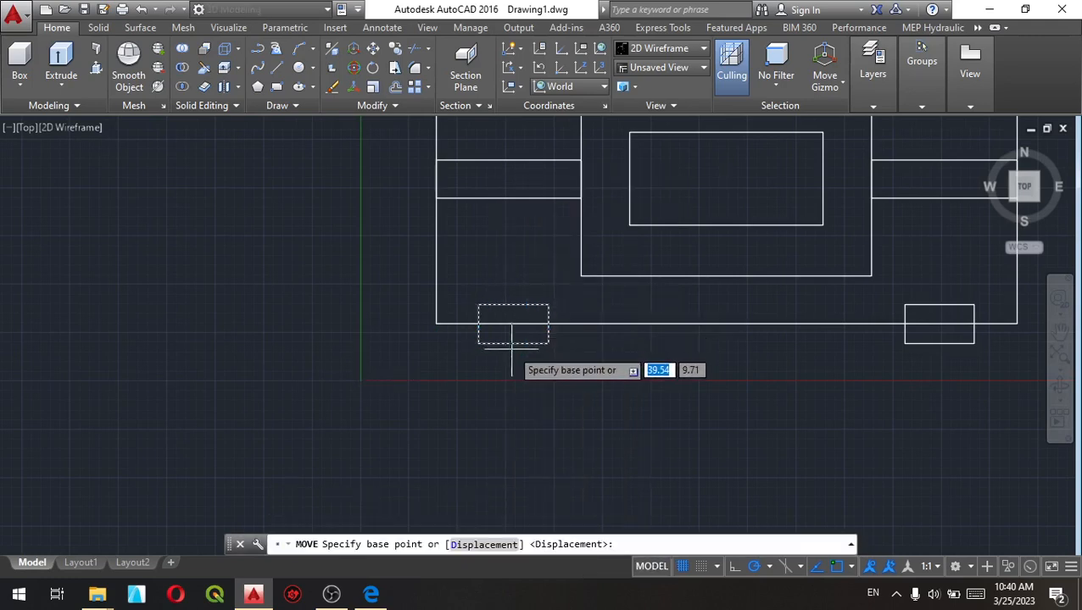
scroll(515, 343, up, 2)
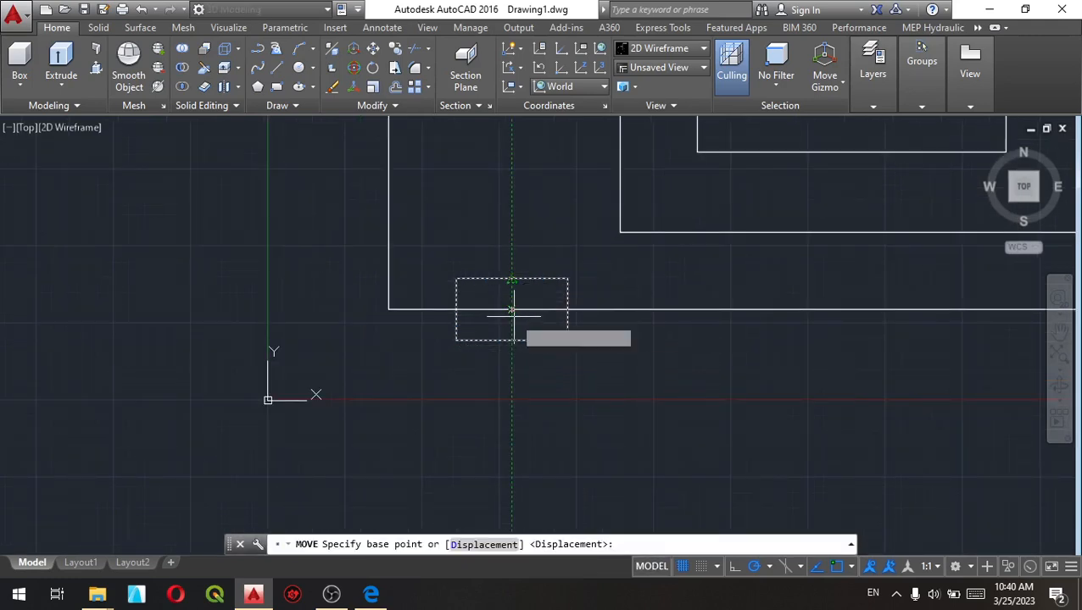
click(511, 310)
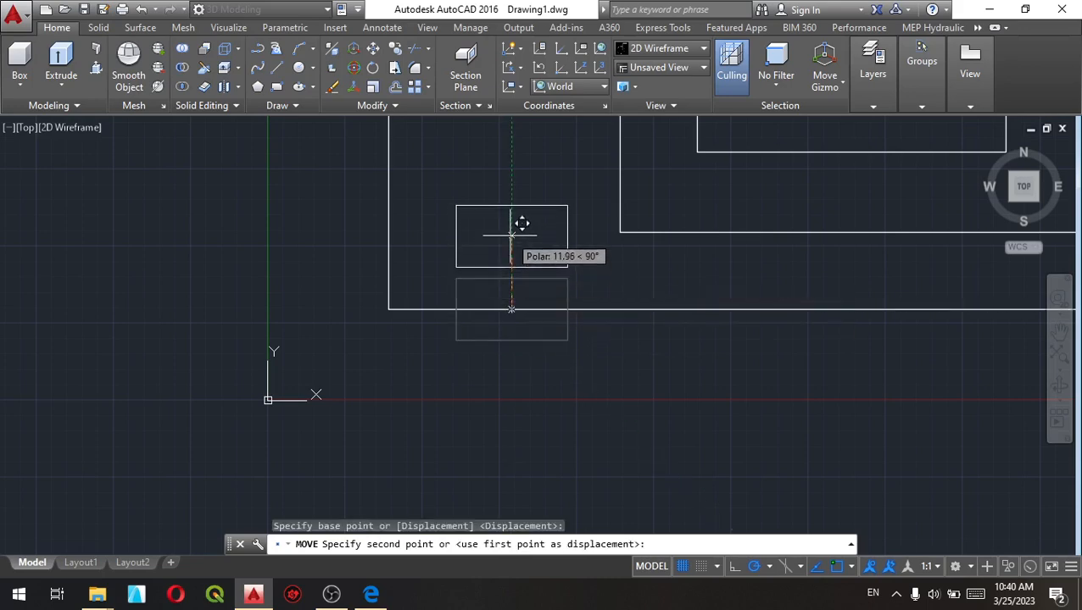
text(15)
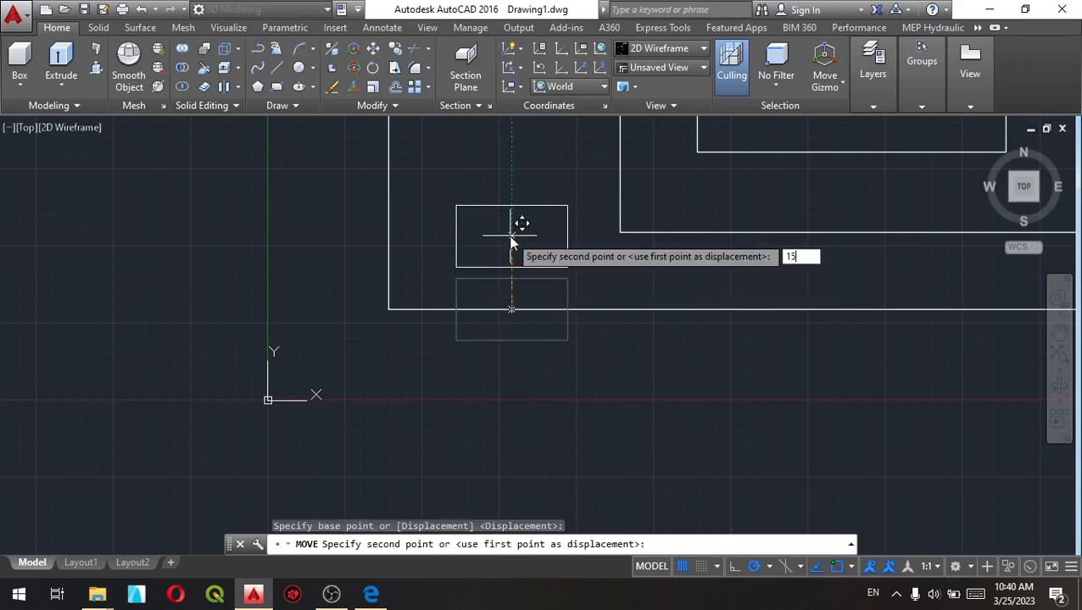
key(Return)
Move the upper-left small rectangle 15 mm straight down from its center, into the large rectangle
scroll(511, 233, down, 4)
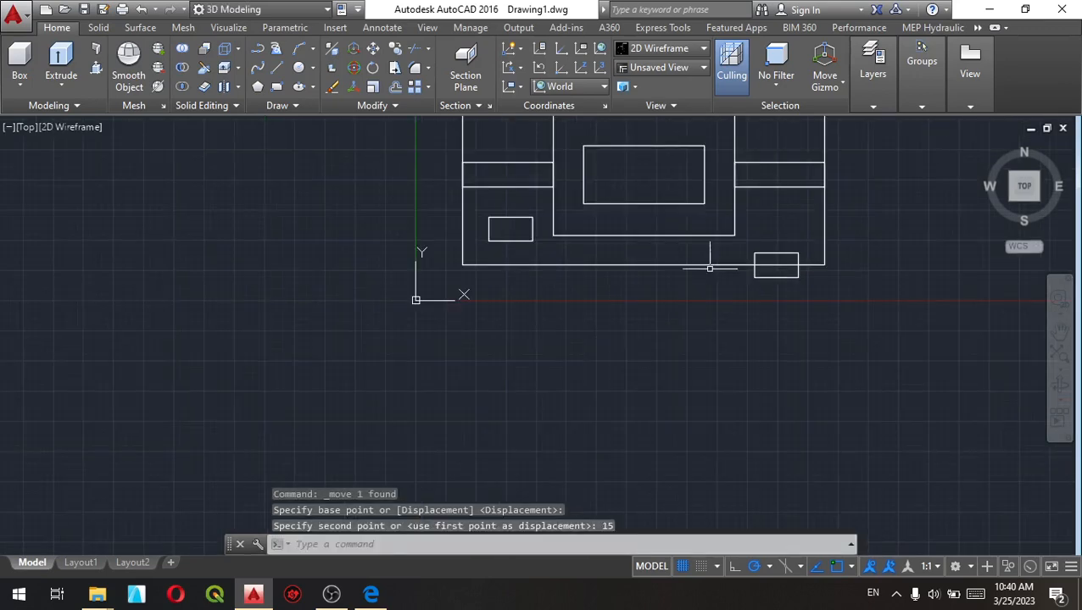
middle_drag(544, 188, 565, 392)
click(541, 276)
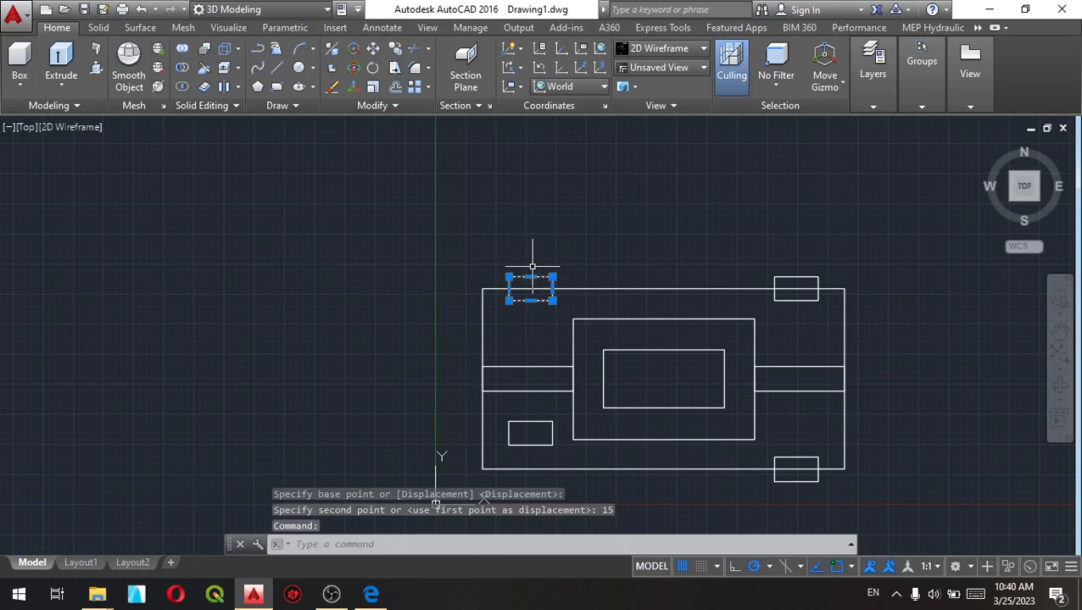
right_click(531, 272)
click(564, 306)
scroll(540, 306, up, 5)
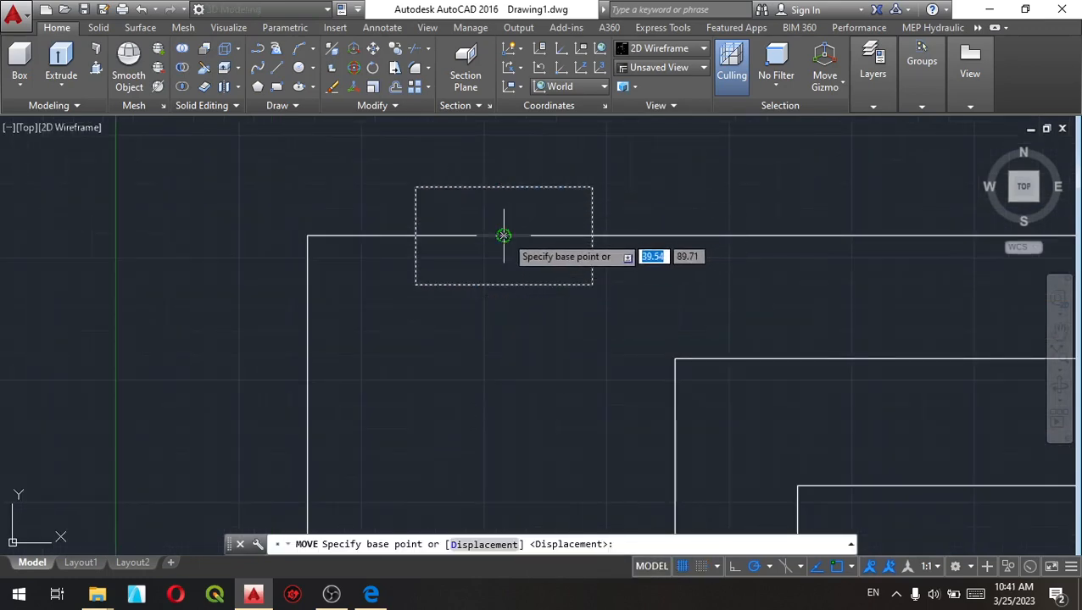
click(503, 234)
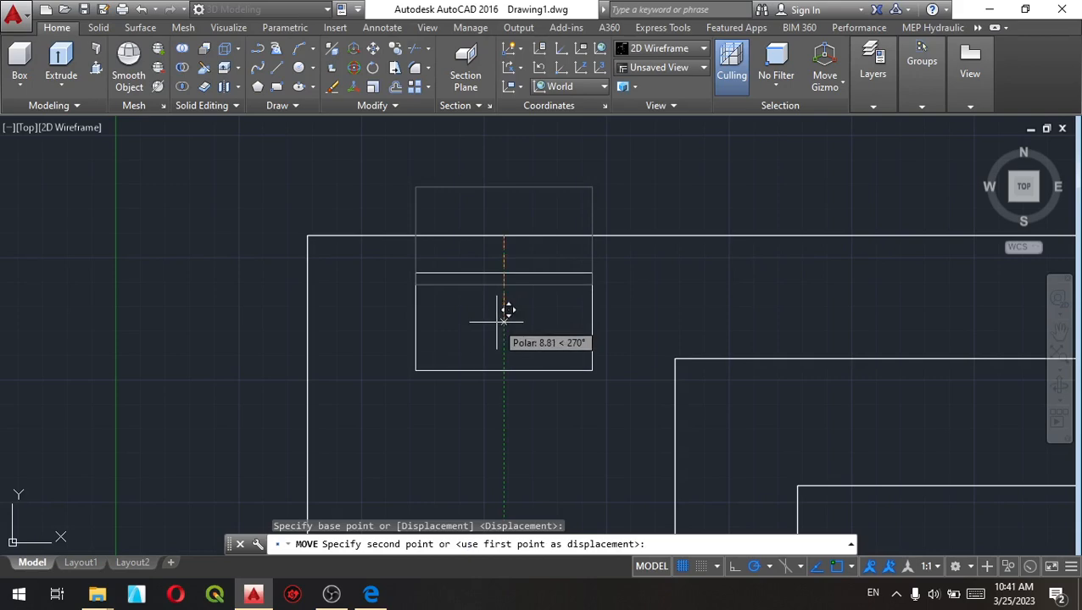
text(15)
key(Return)
scroll(503, 321, down, 5)
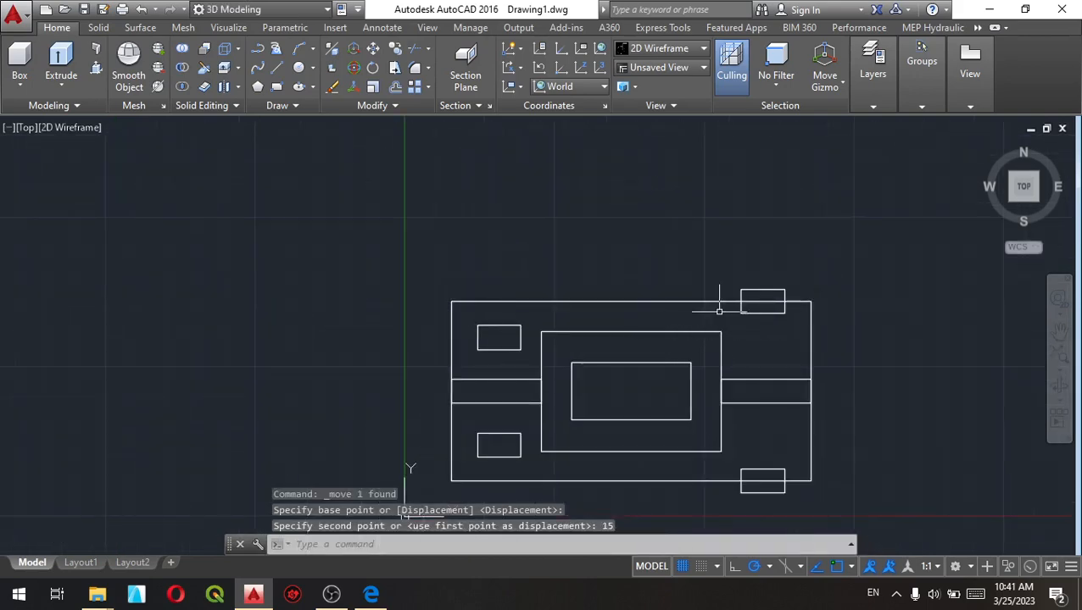
scroll(766, 307, up, 5)
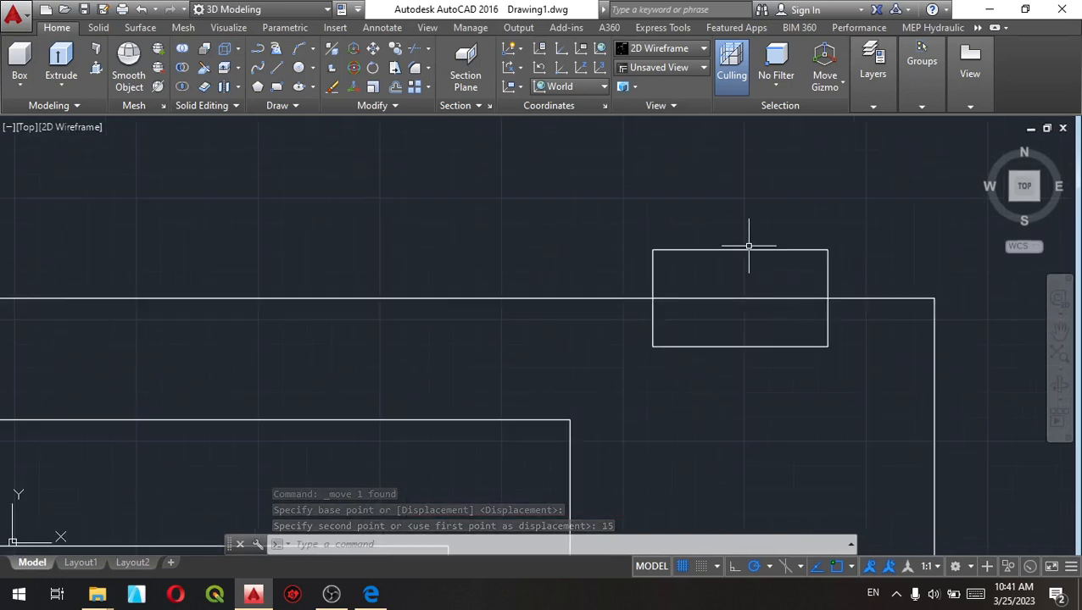
Move the upper-right small rectangle 15 mm straight down from its center, into the large rectangle
click(748, 248)
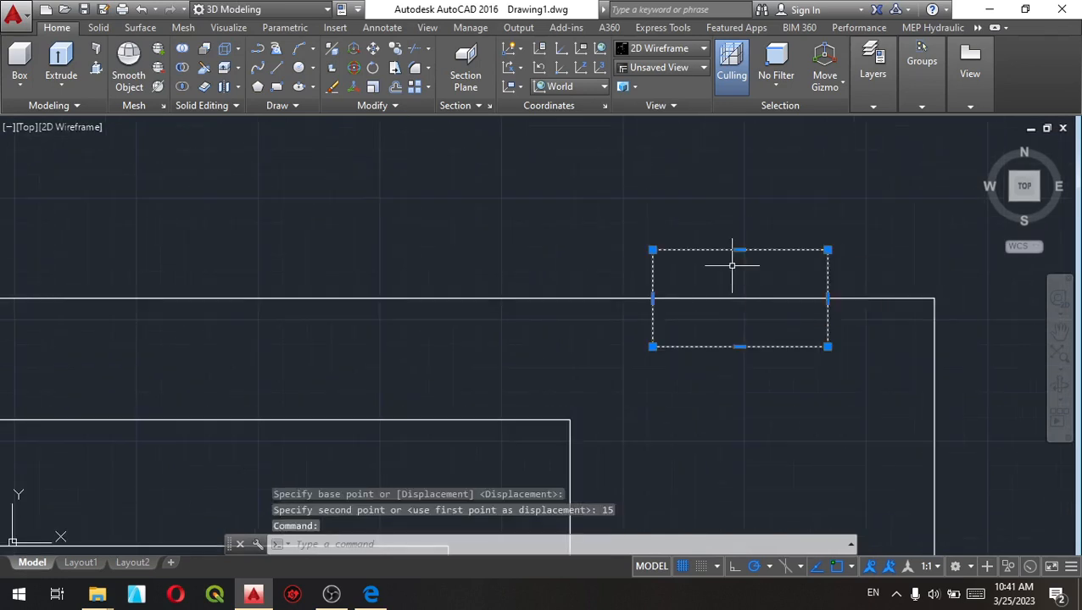
right_click(730, 230)
click(763, 304)
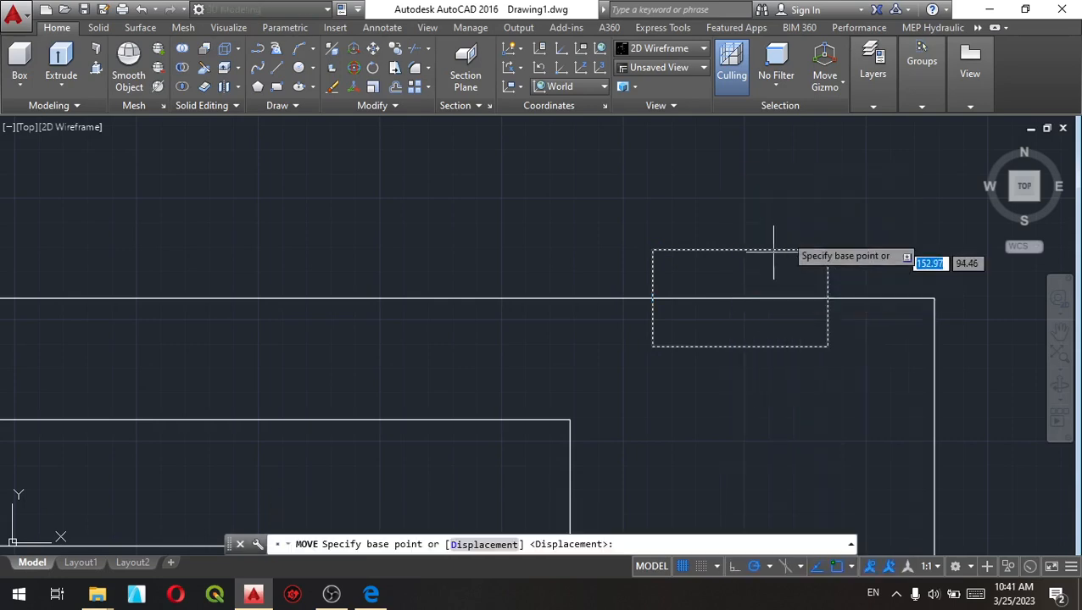
click(741, 300)
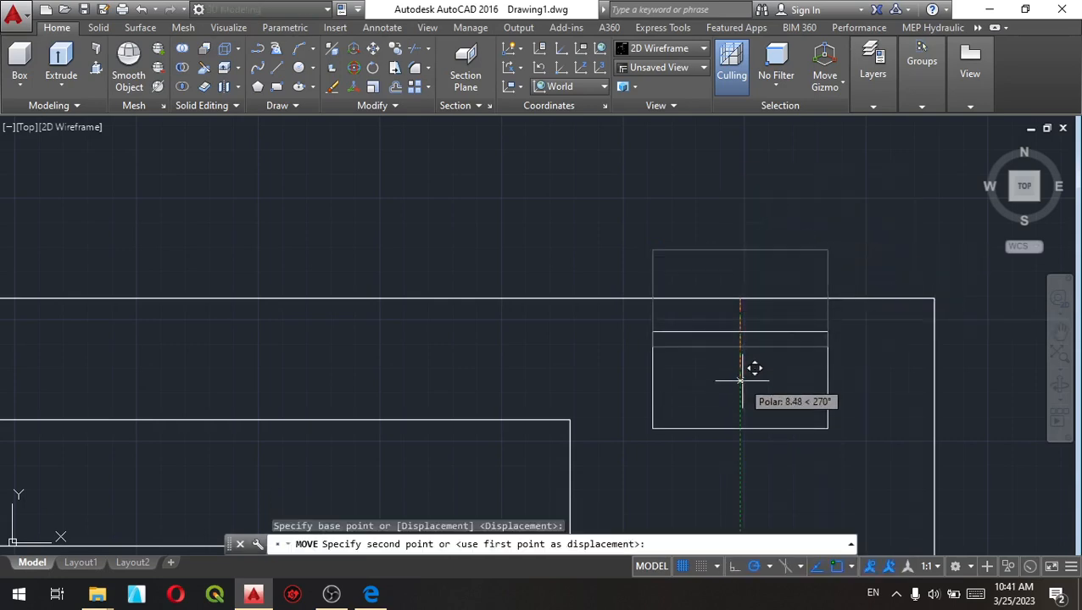
text(15)
key(Return)
Move the lower-right small rectangle 15 mm straight up from its center, into the large rectangle
scroll(742, 376, down, 5)
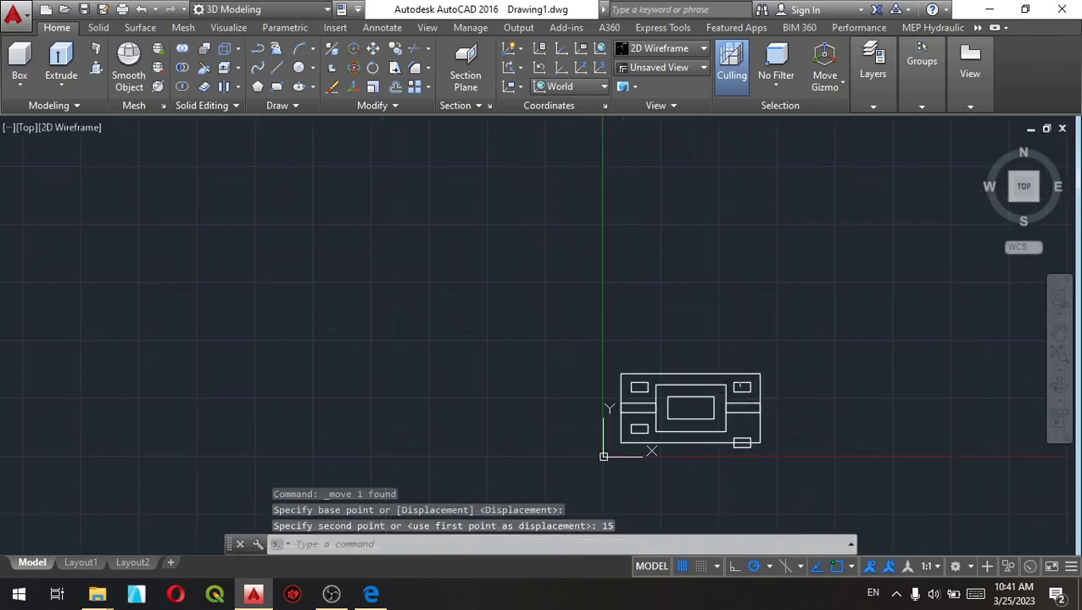
scroll(742, 442, up, 8)
scroll(669, 225, down, 2)
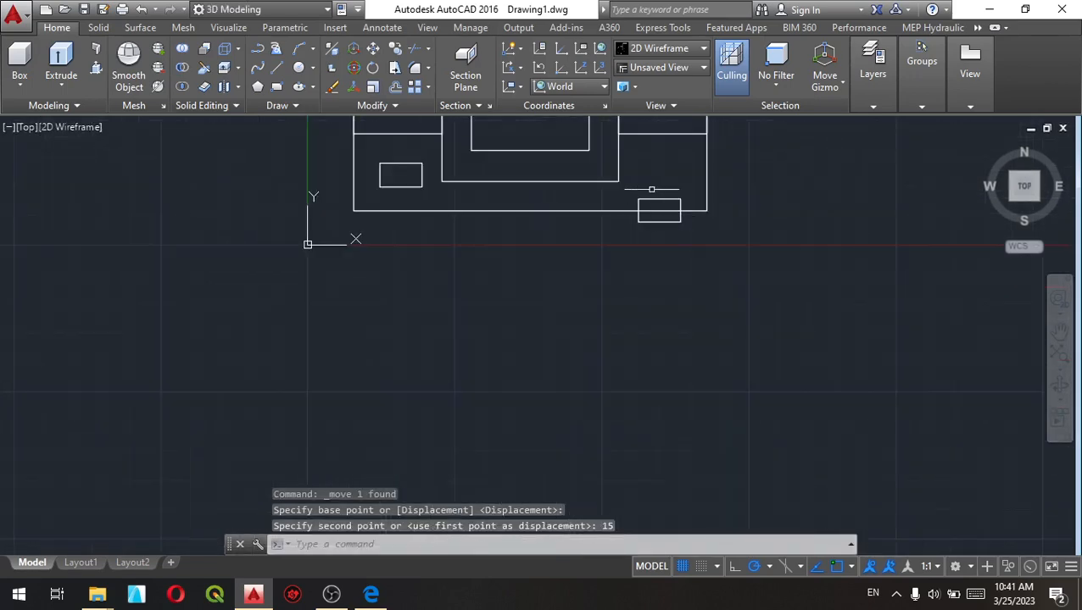
scroll(651, 184, up, 4)
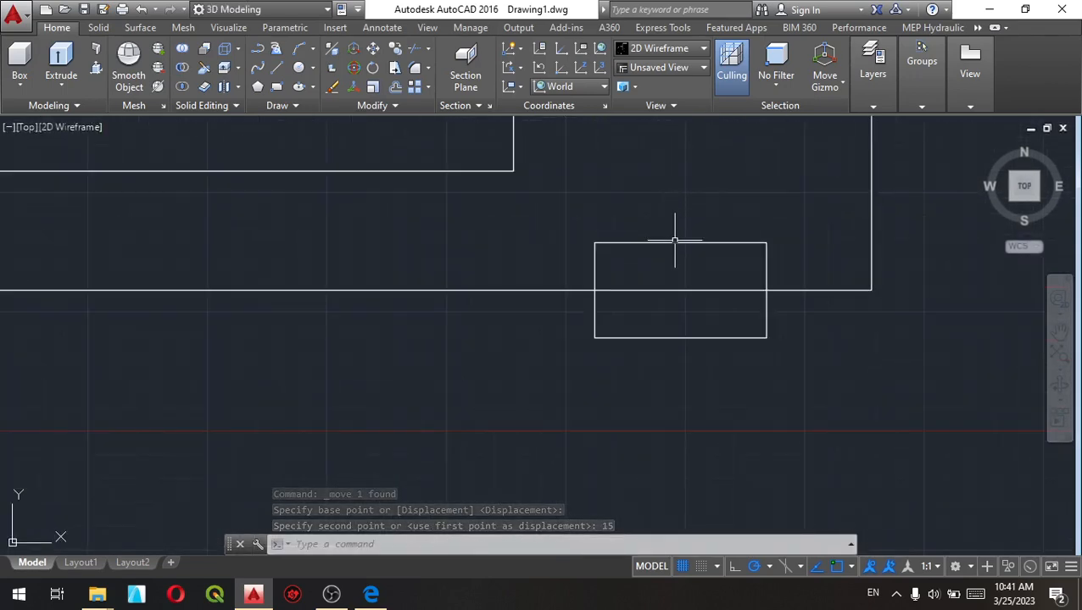
click(674, 242)
right_click(670, 221)
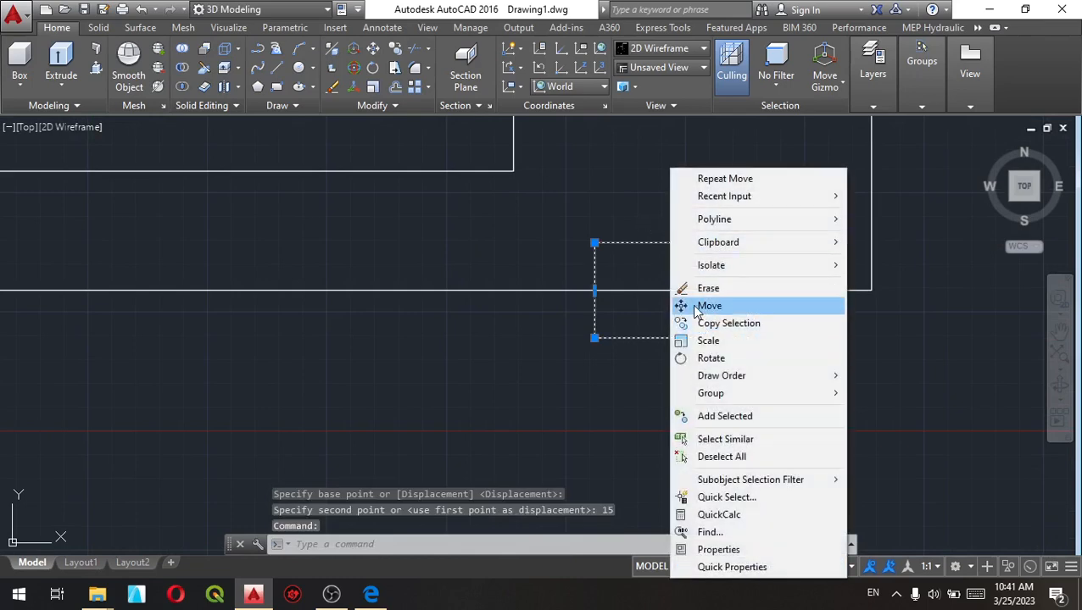
click(702, 304)
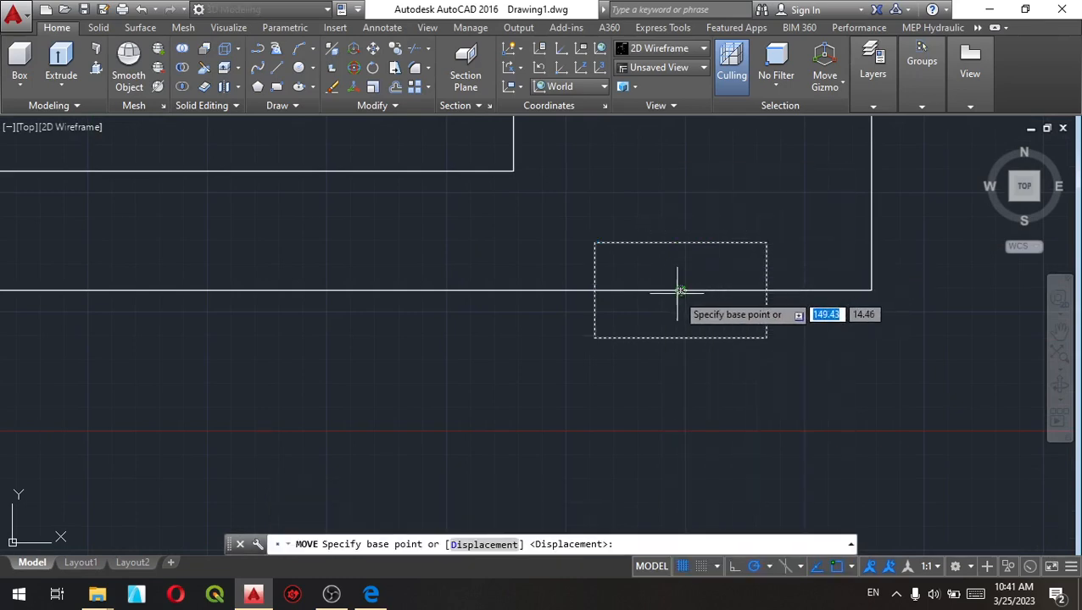
click(680, 290)
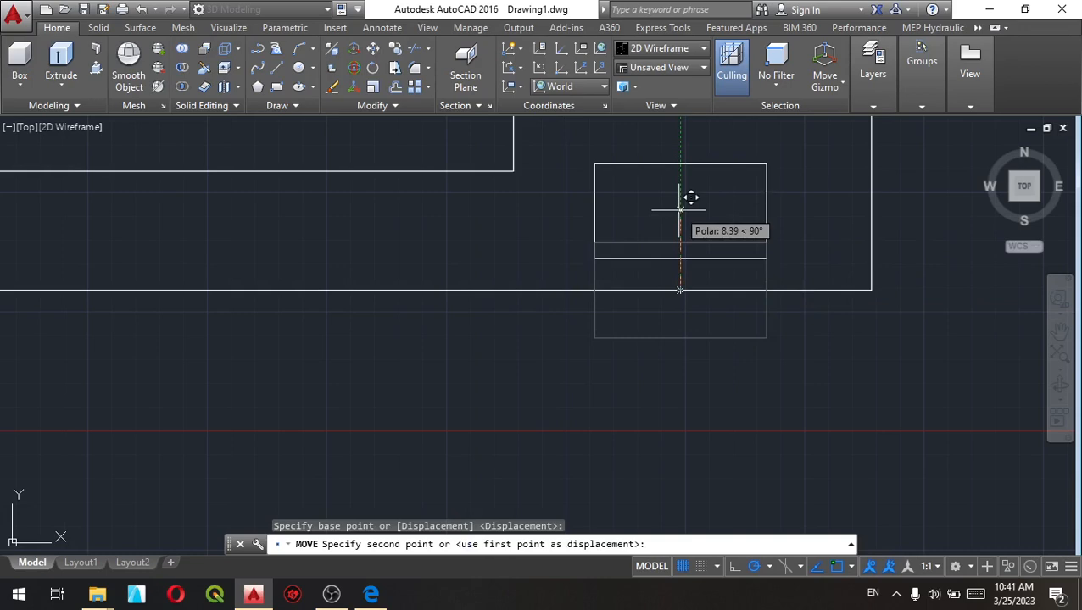
text(15)
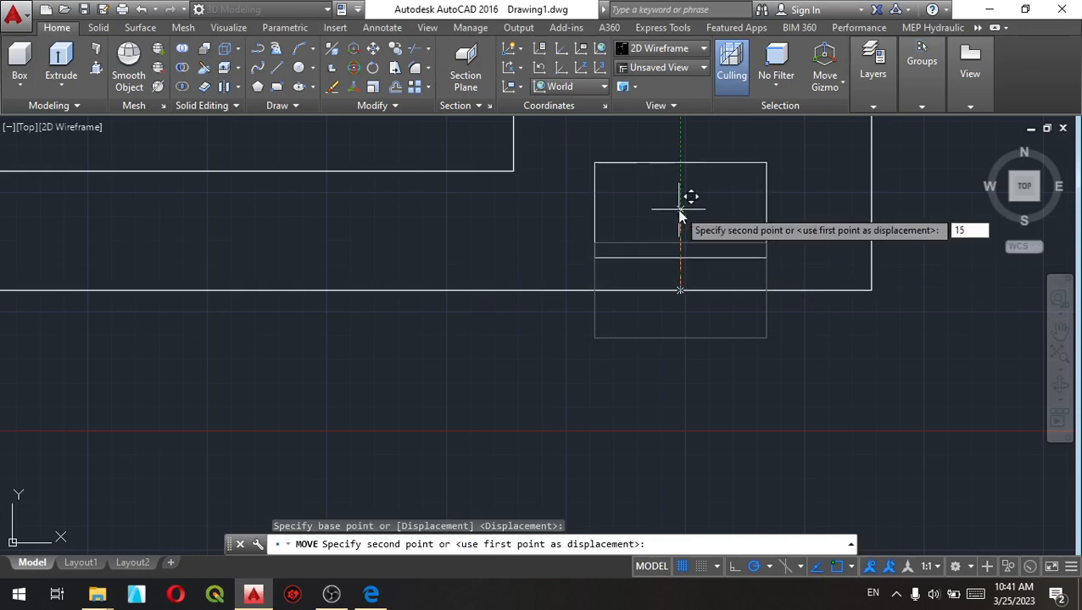
key(Return)
Extrude the large outer rectangle 25 mm downward into a solid base block
scroll(684, 213, down, 4)
middle_drag(541, 318, 566, 388)
middle_drag(520, 327, 532, 367)
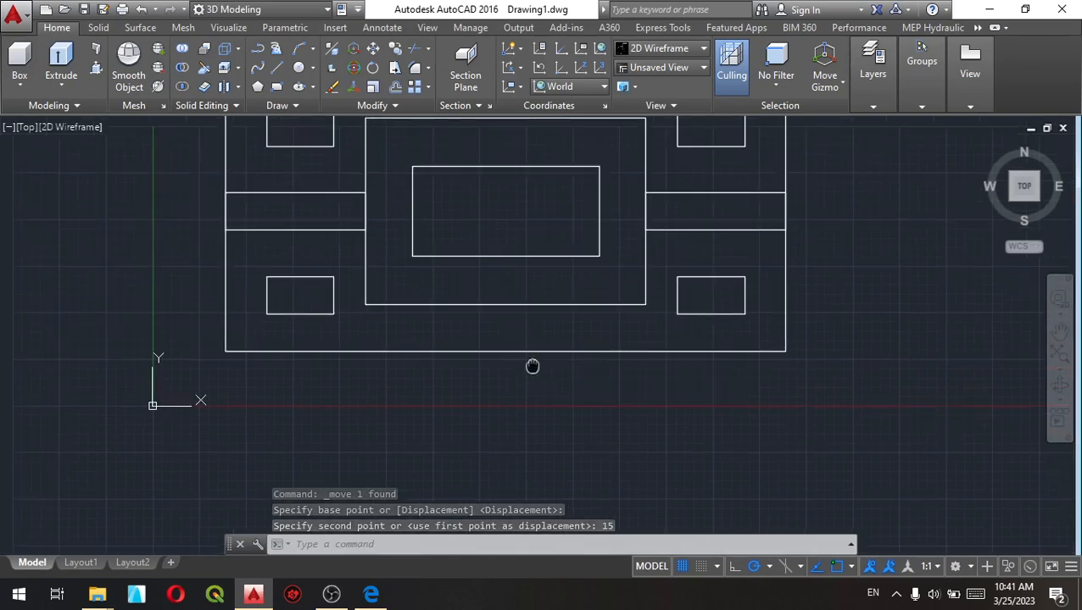
scroll(575, 278, down, 2)
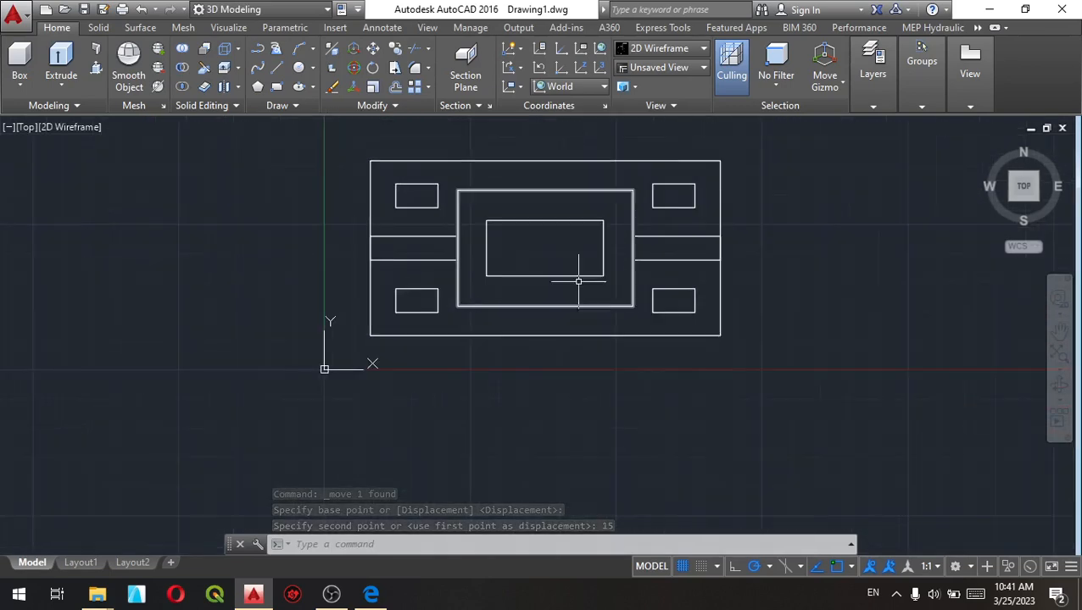
click(1060, 385)
mouse_move(769, 379)
mouse_down()
mouse_move(709, 394)
mouse_move(732, 345)
mouse_move(712, 287)
mouse_move(587, 306)
mouse_up()
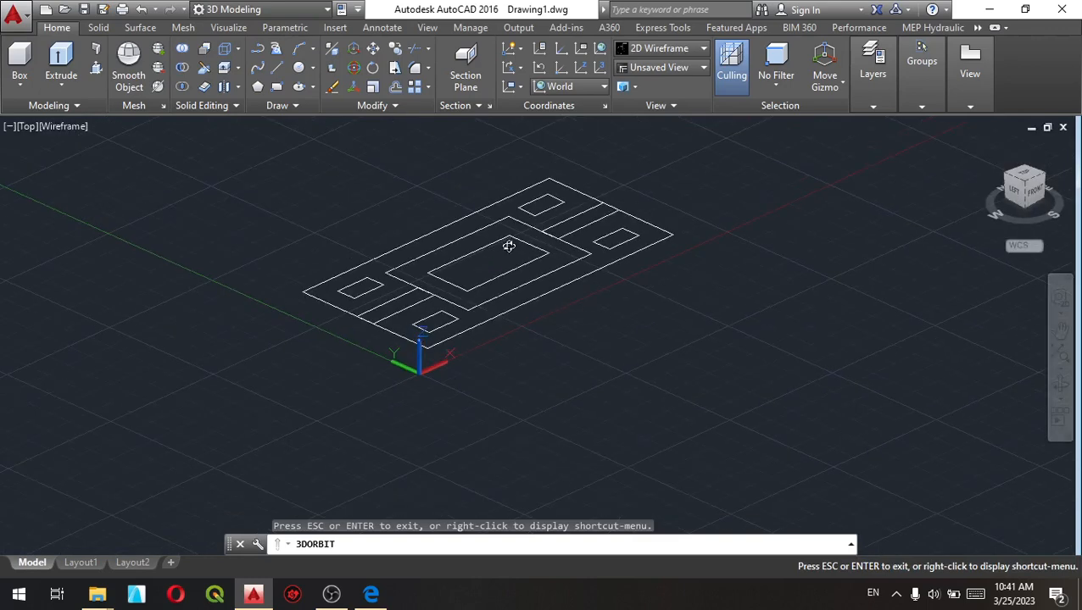
scroll(508, 245, up, 3)
key(Escape)
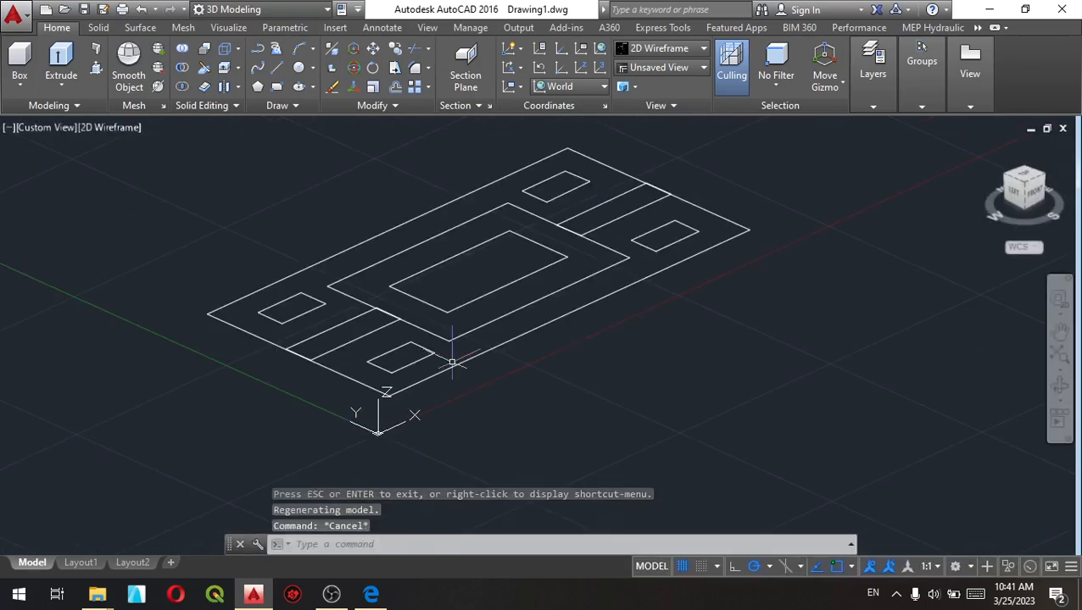
scroll(516, 286, up, 2)
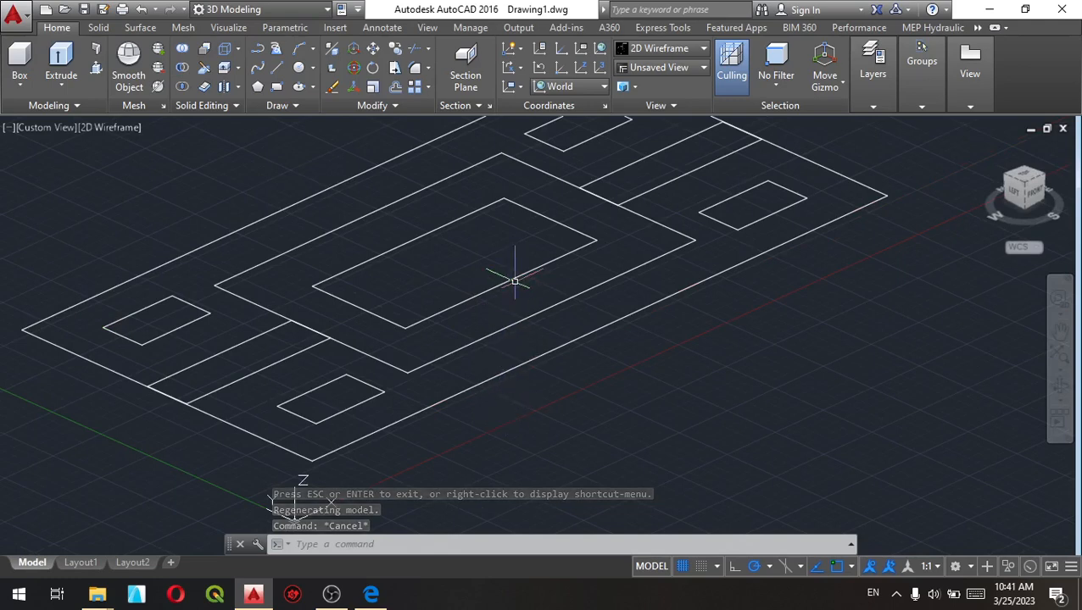
scroll(514, 277, down, 2)
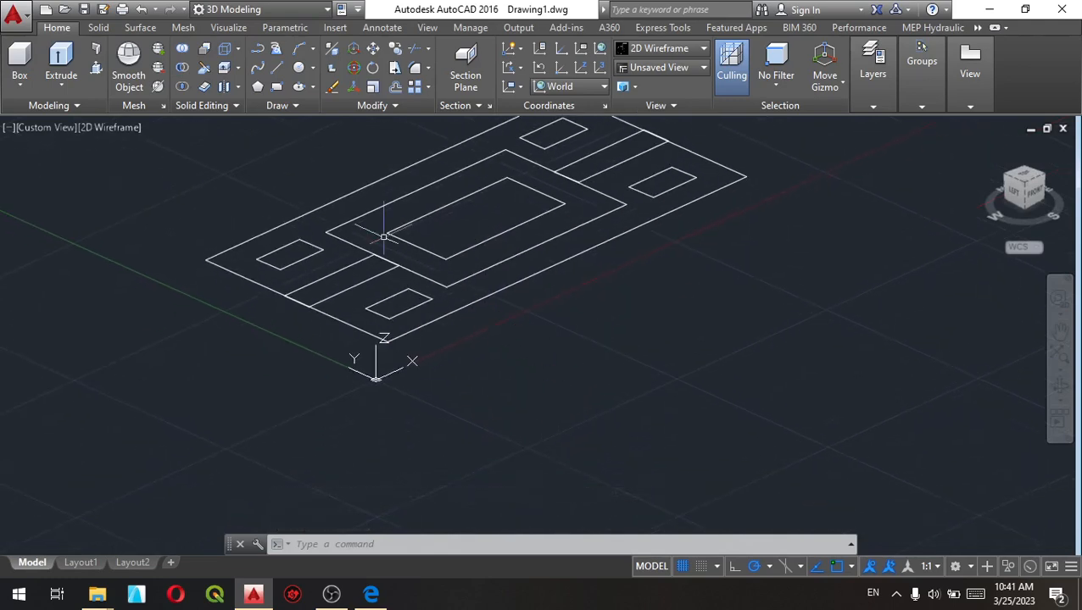
click(61, 61)
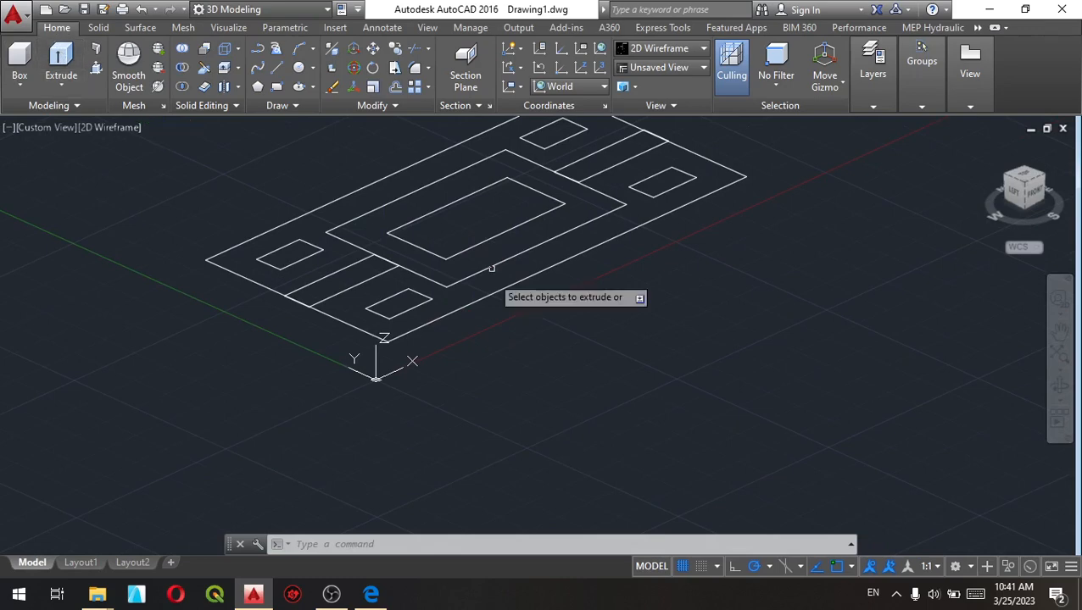
click(486, 295)
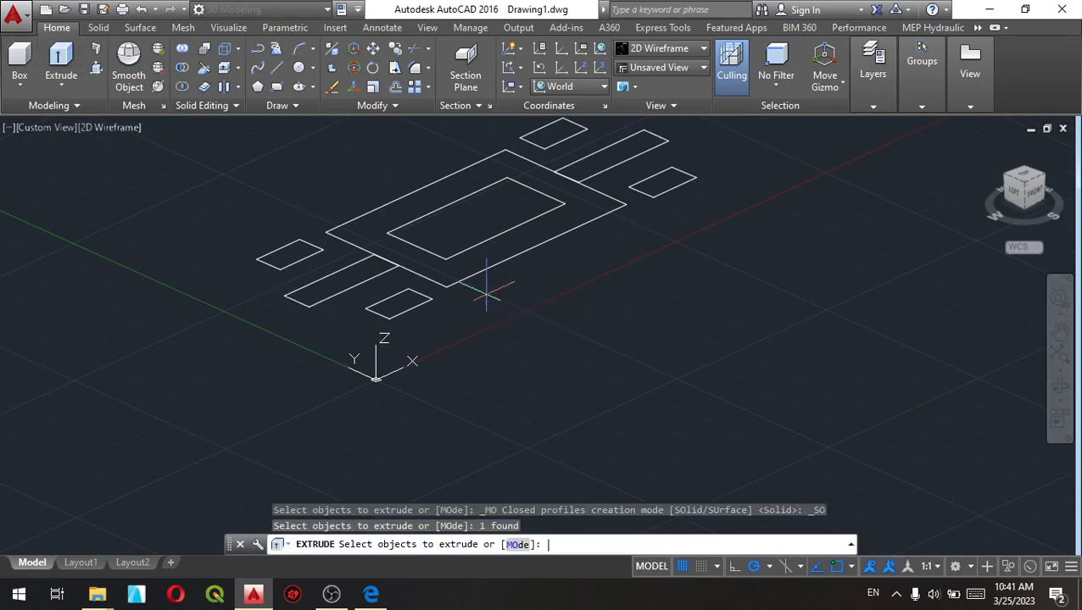
key(Return)
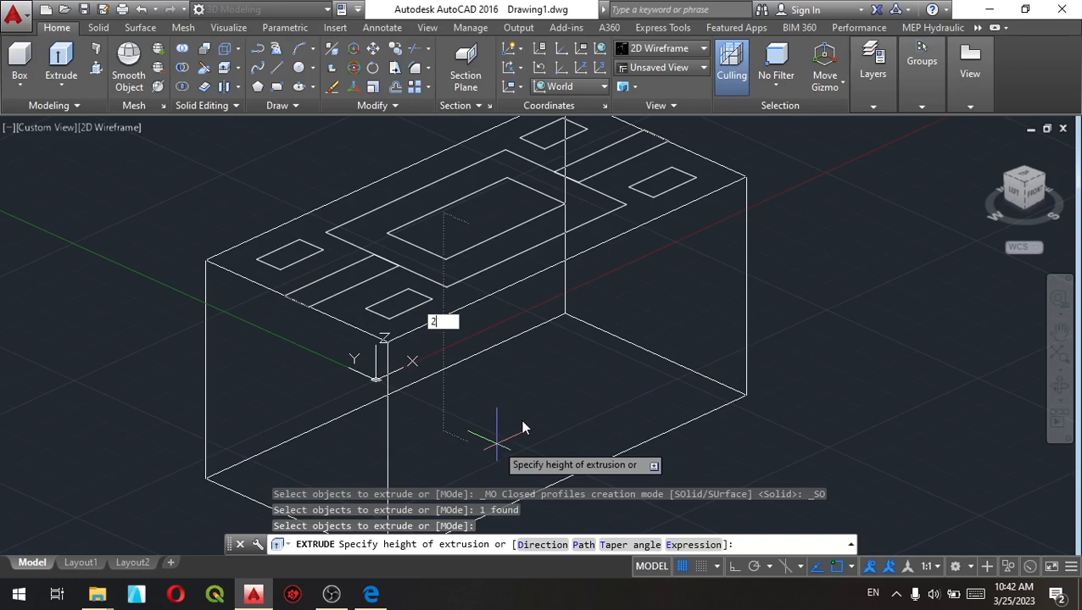
key(Return)
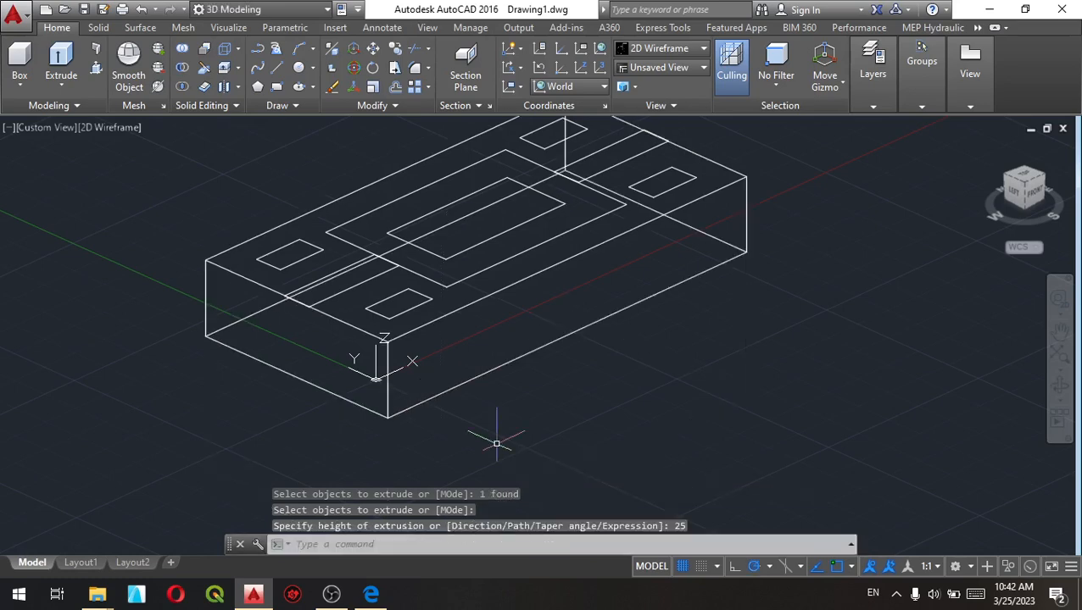
Move the innermost rectangle 25 mm straight up along the Z axis from its center
click(443, 253)
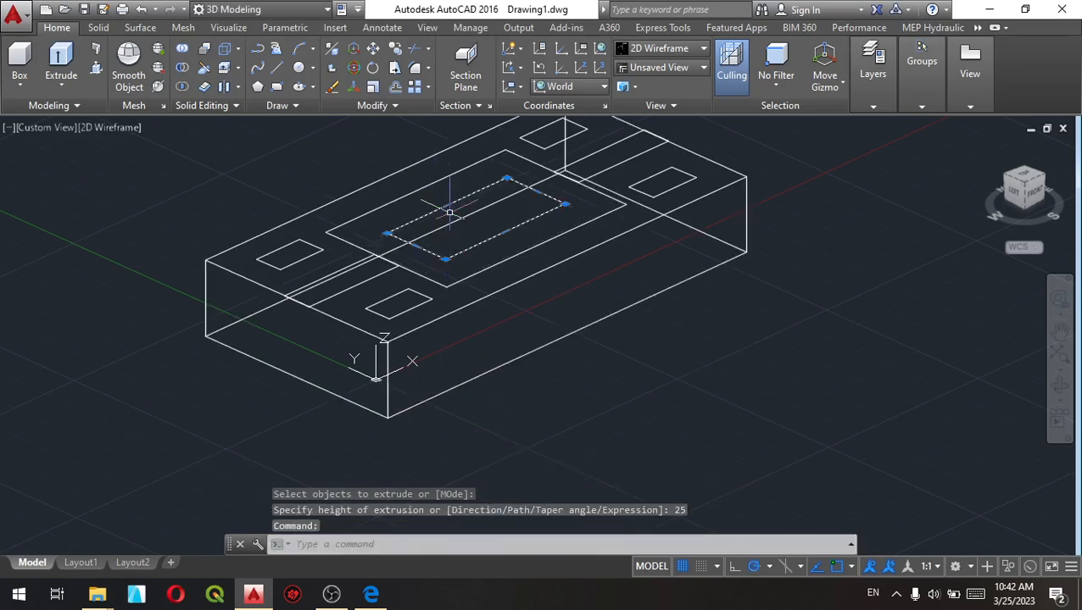
middle_drag(450, 212, 460, 300)
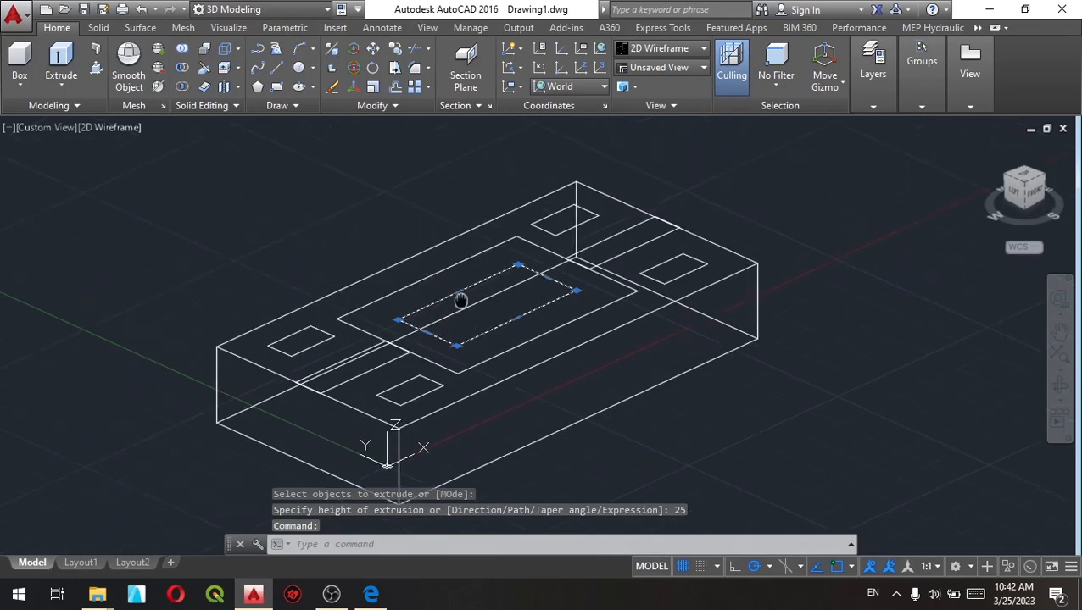
right_click(454, 204)
click(524, 310)
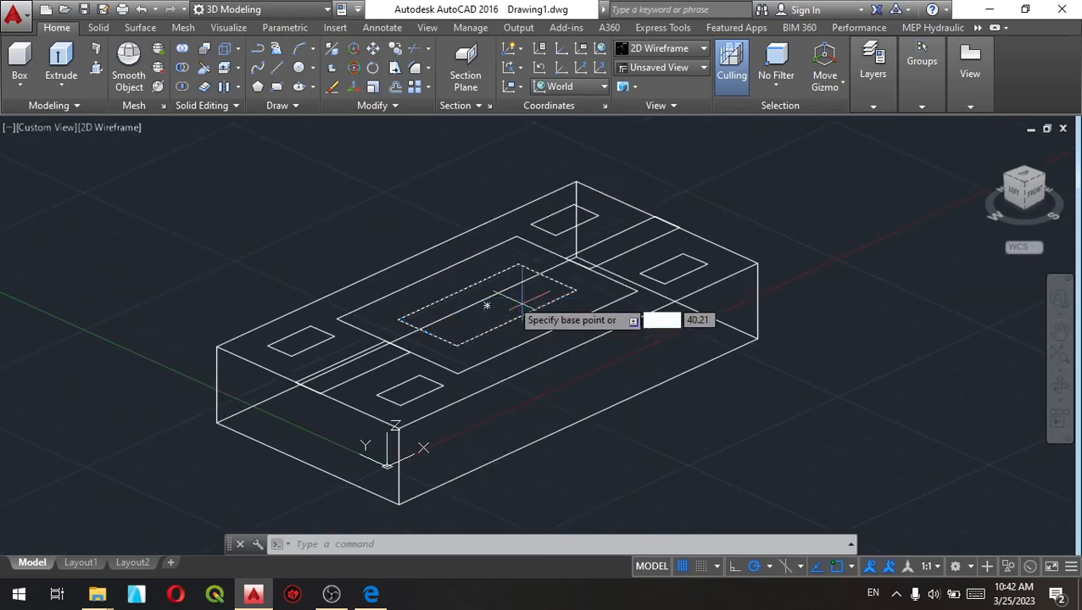
click(486, 304)
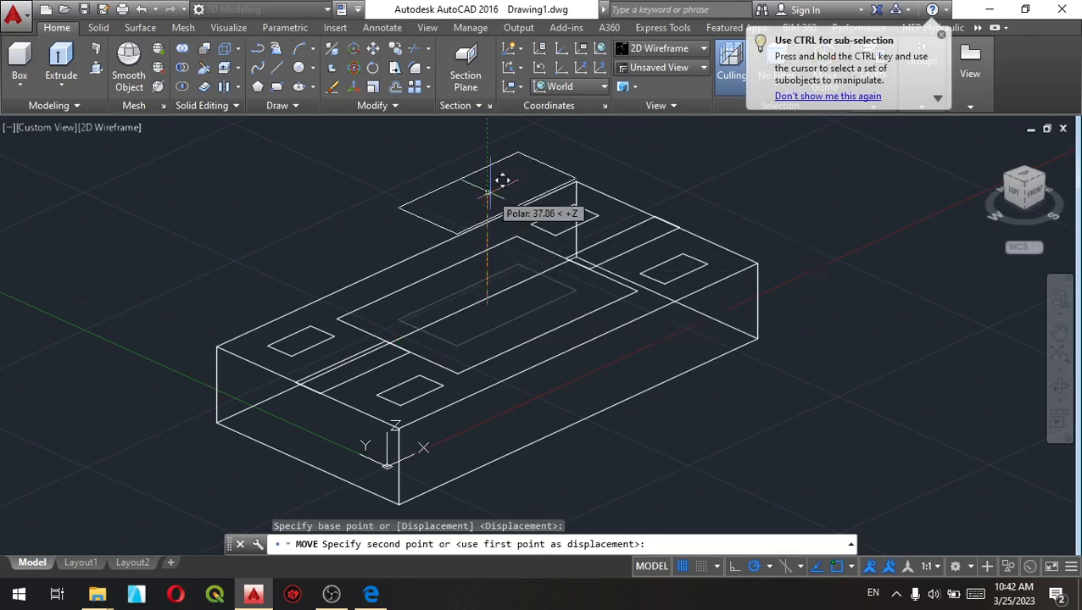
text(25)
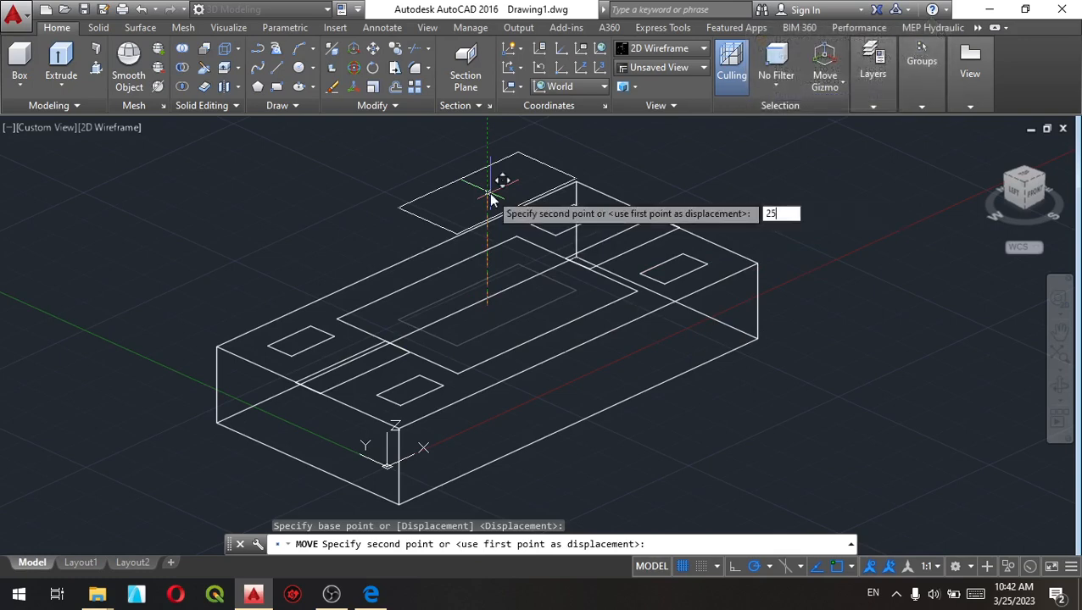
key(Return)
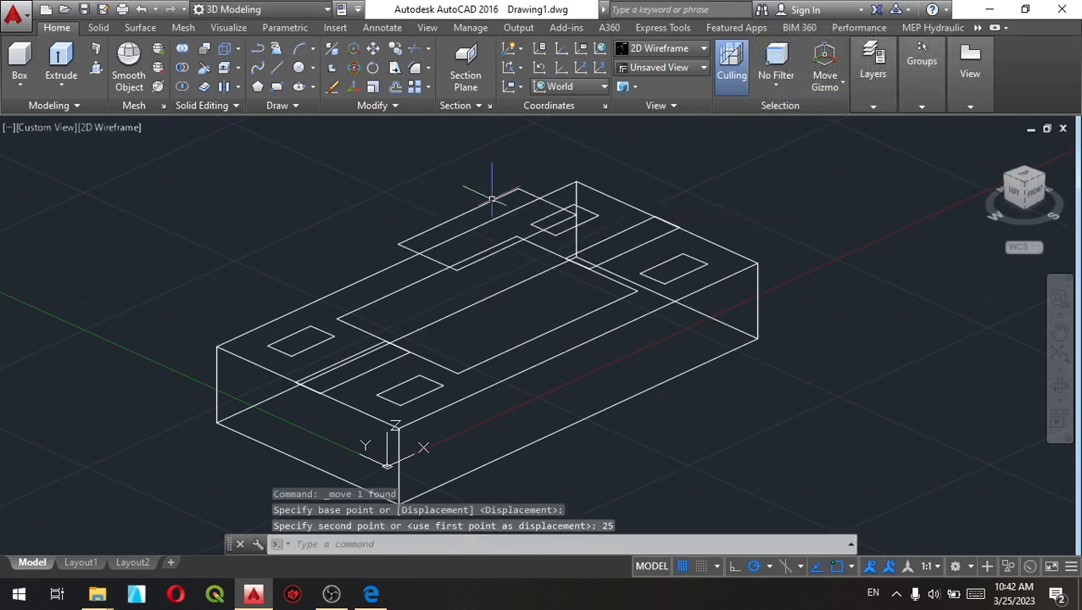
Extrude the middle rectangle 25 mm upward into a solid block standing on the base
middle_drag(502, 320, 502, 296)
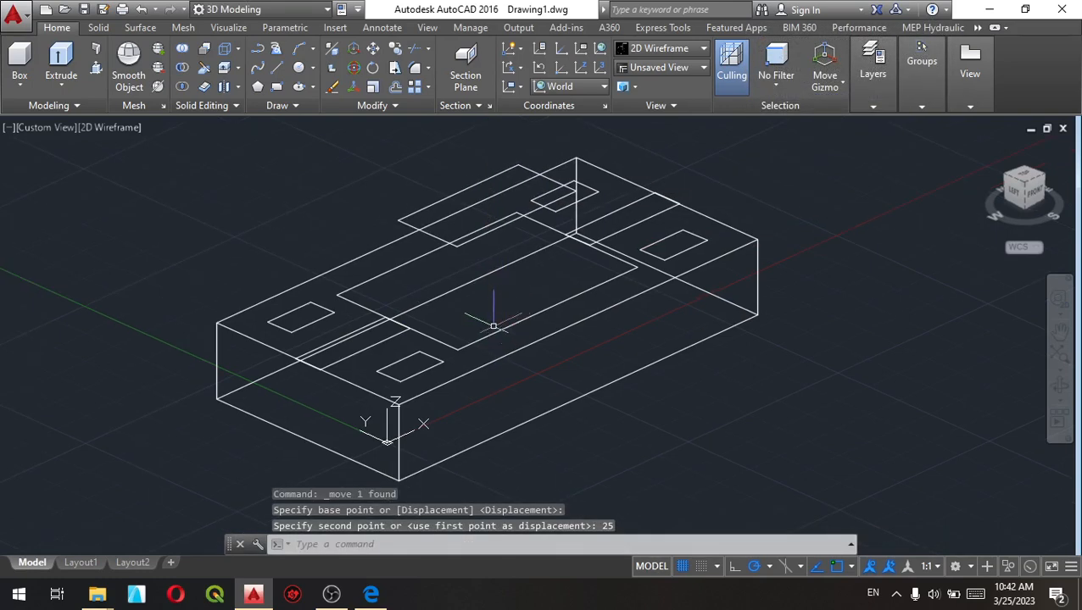
click(61, 58)
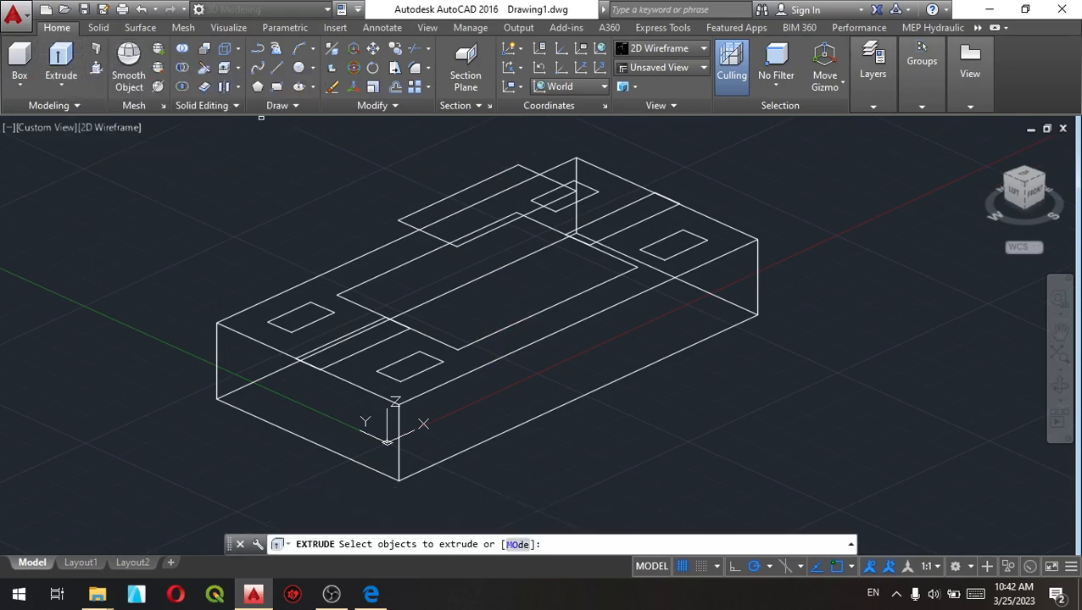
click(496, 335)
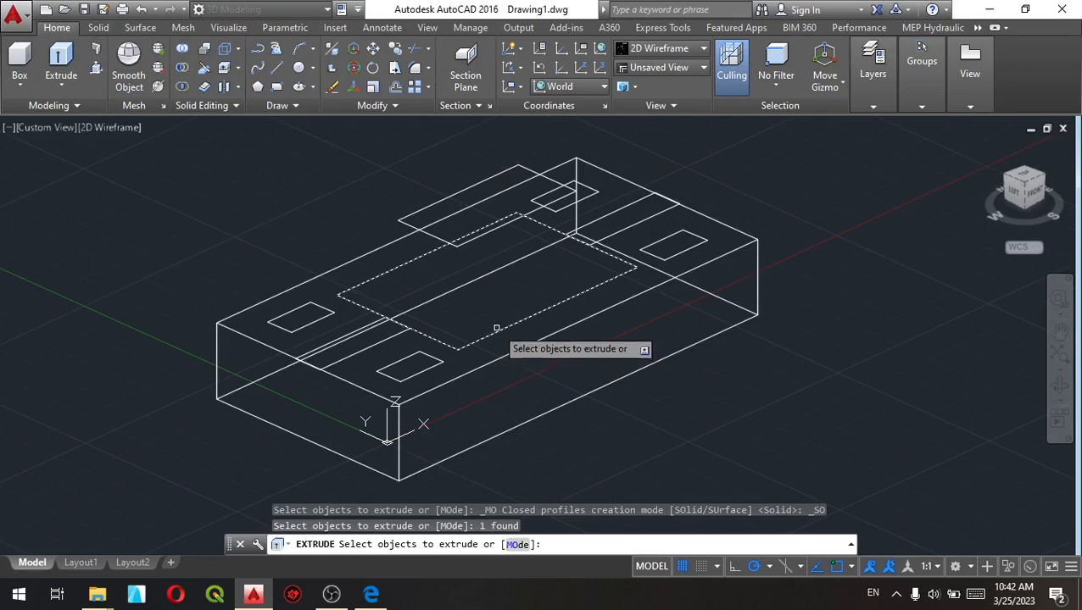
key(Return)
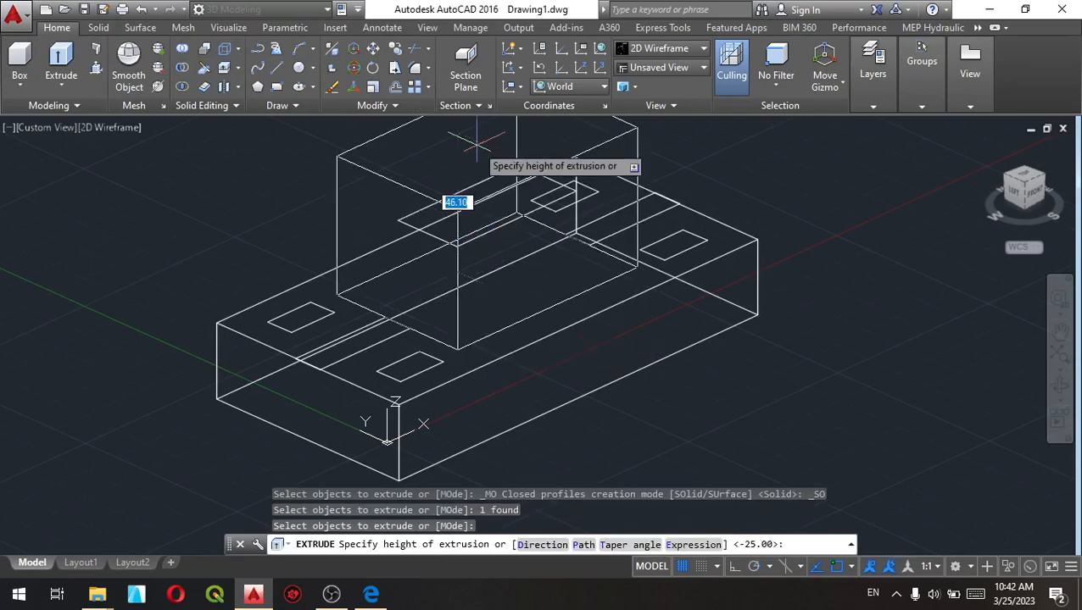
text(25)
key(Return)
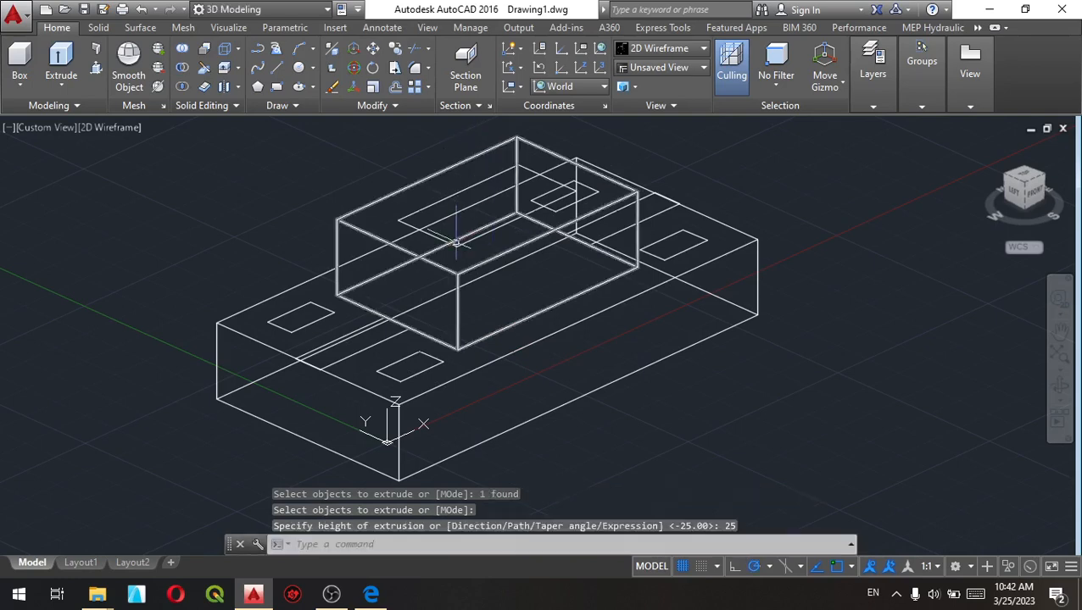
Extrude the raised innermost rectangle 30 mm downward through the upper block
click(60, 56)
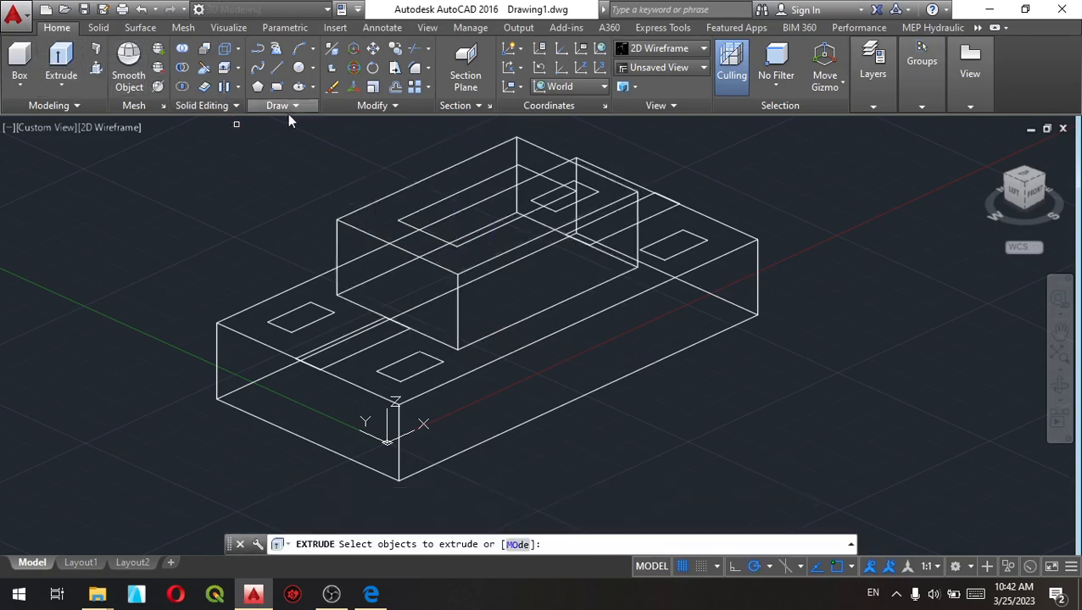
click(413, 213)
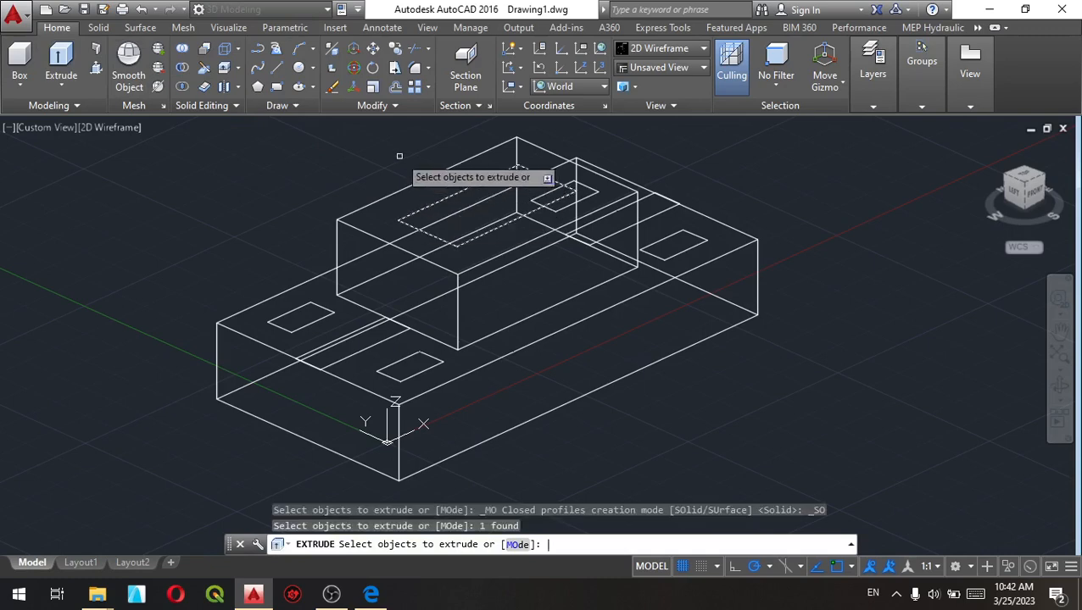
key(Return)
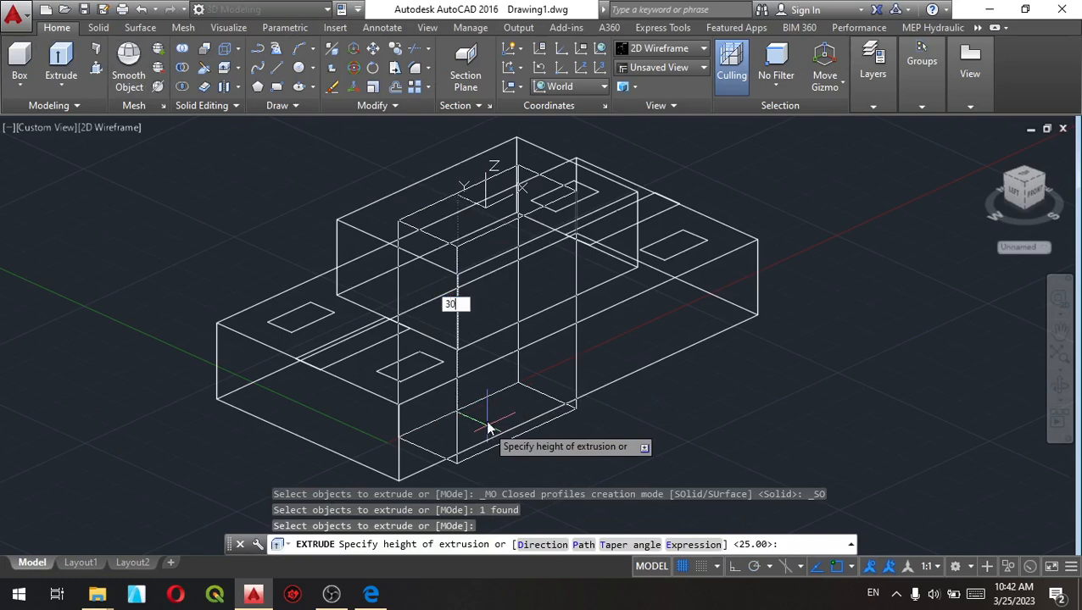
key(Return)
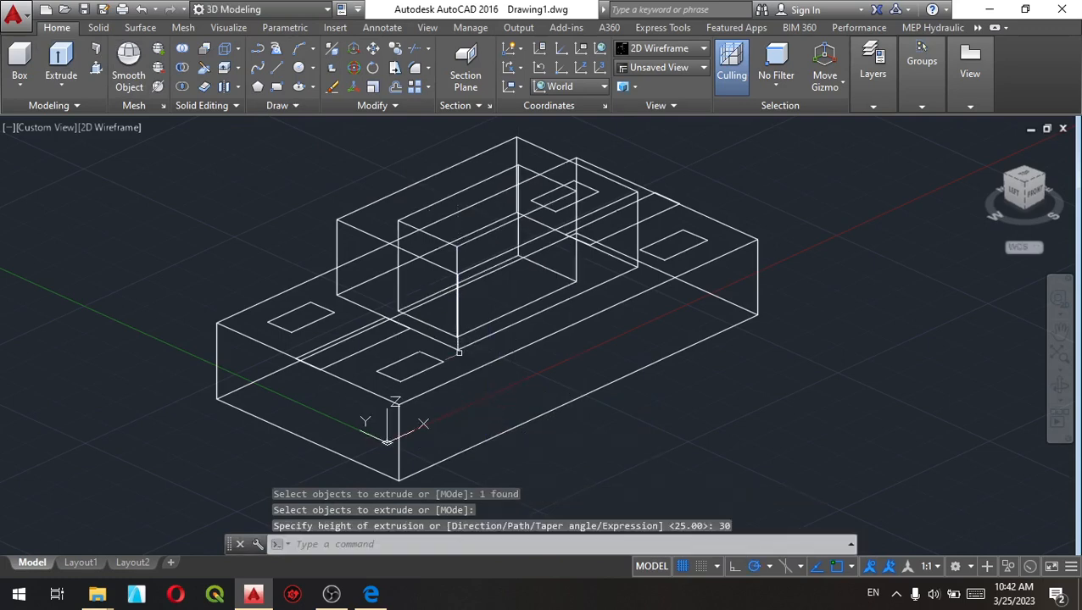
Subtract the inner pocket solid from the base and upper block, combining them into one body
key(Escape)
key(Escape)
key(Escape)
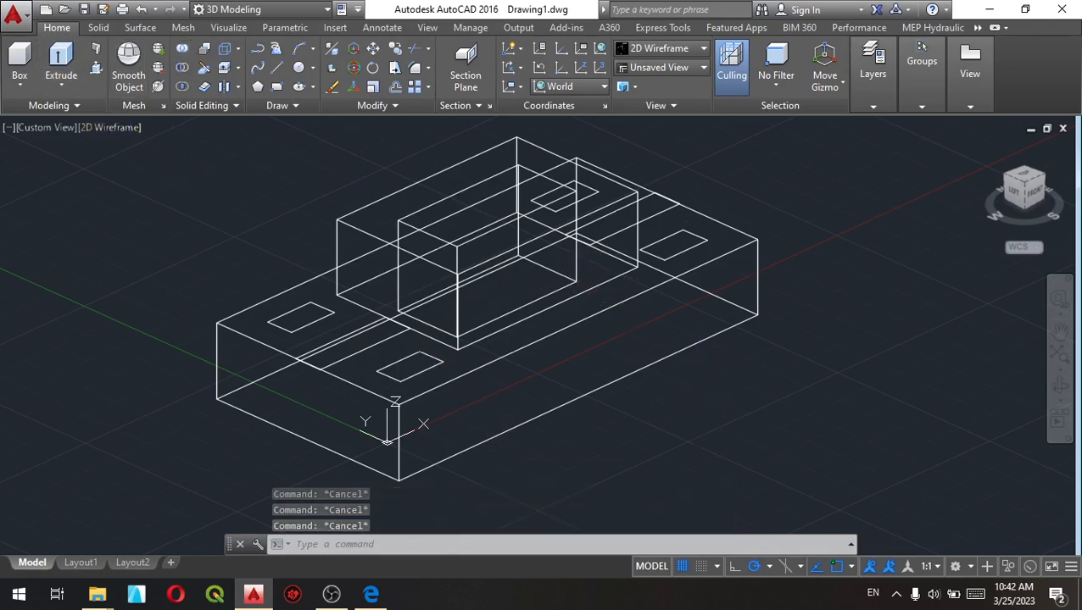
click(180, 68)
click(243, 313)
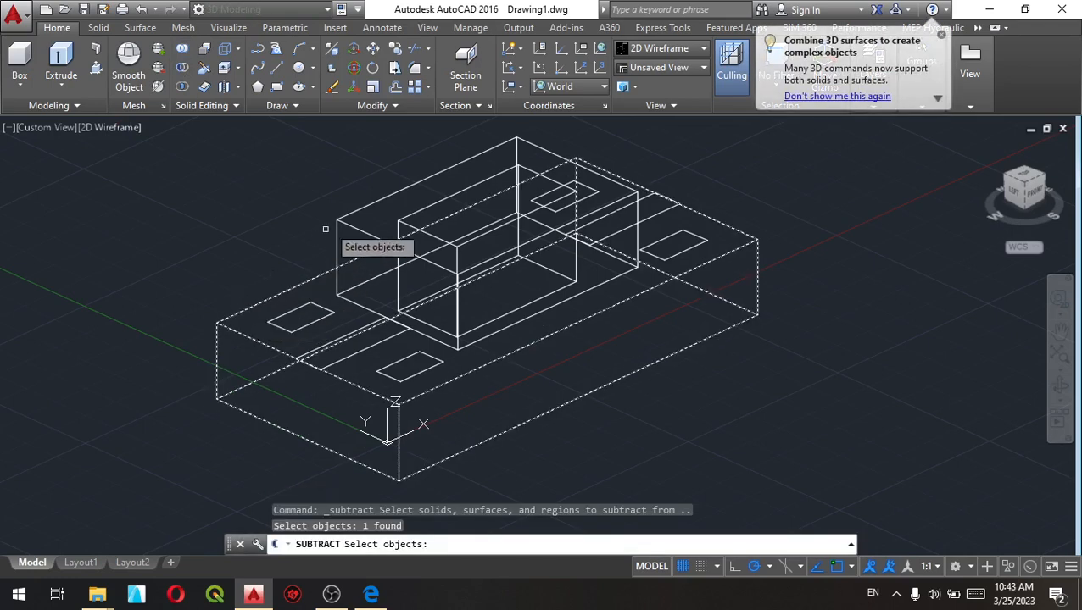
click(339, 222)
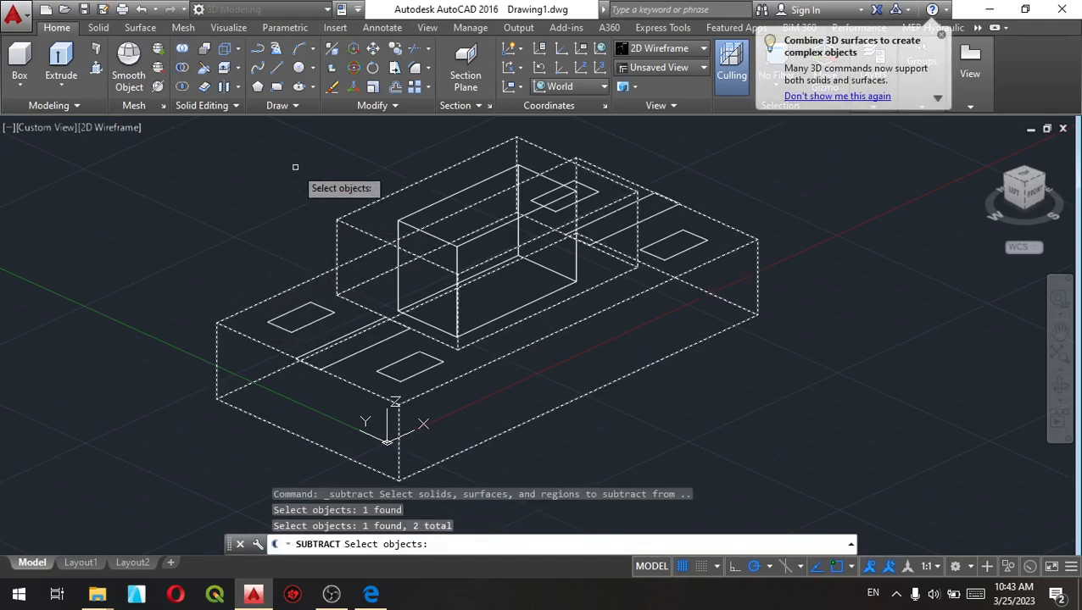
key(Return)
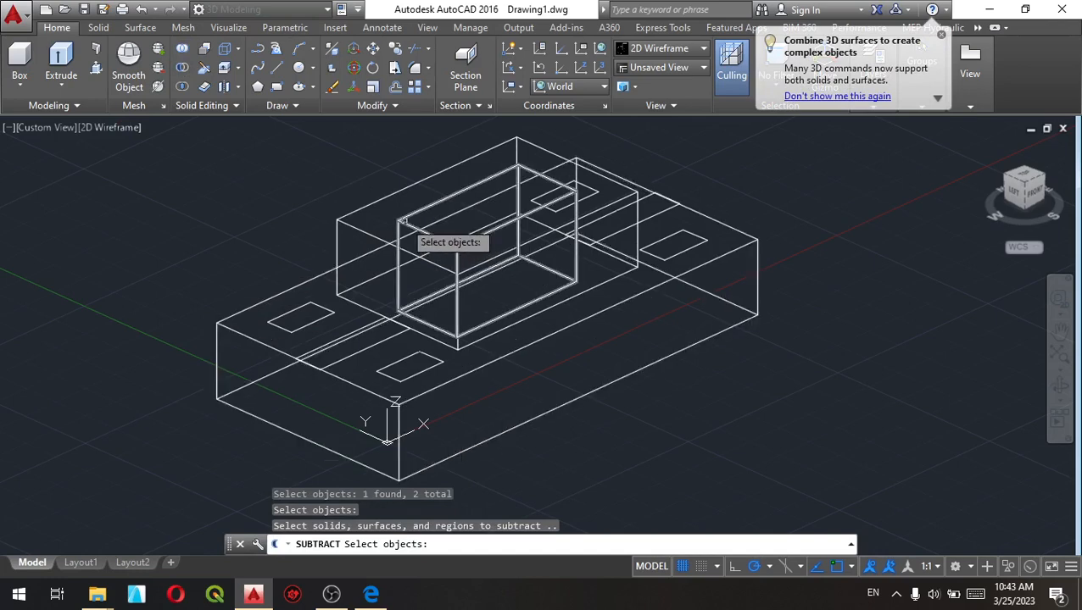
click(411, 232)
key(Return)
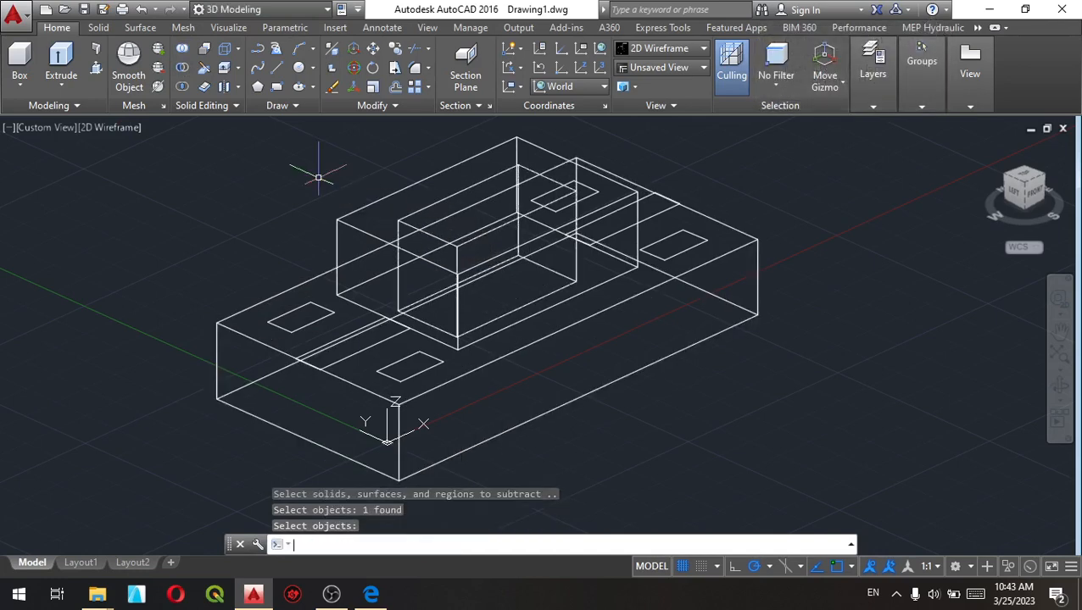
Display the model in the Realistic visual style and turn off the grid
click(107, 127)
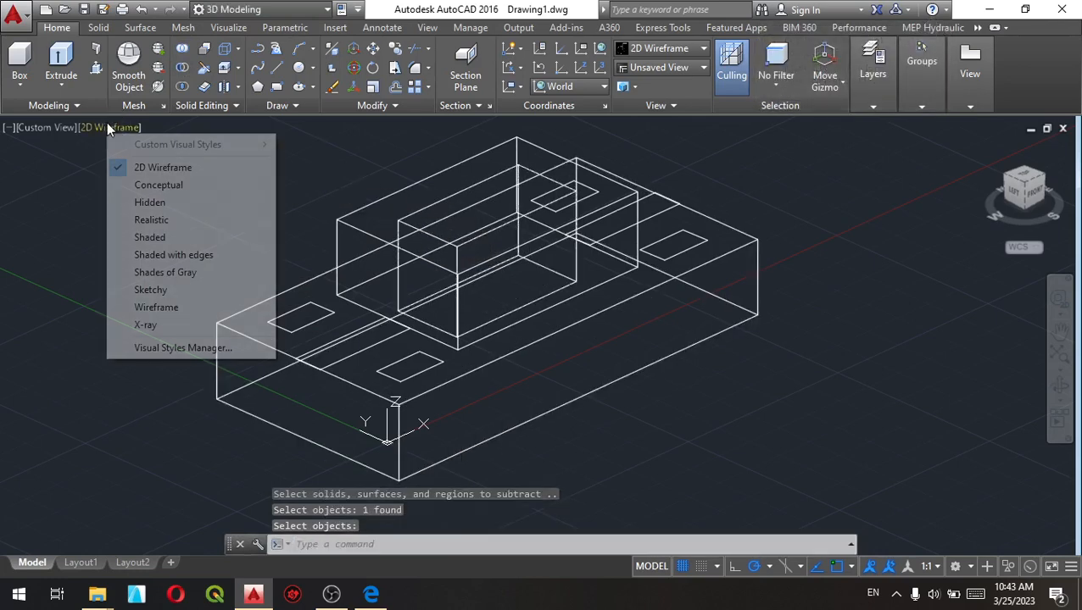
click(165, 219)
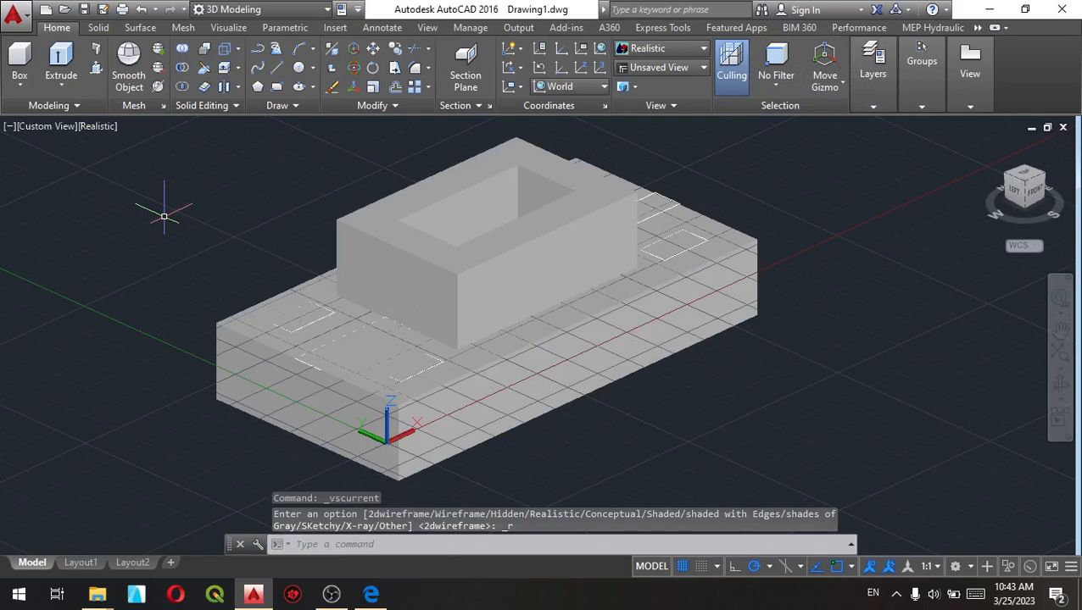
click(684, 567)
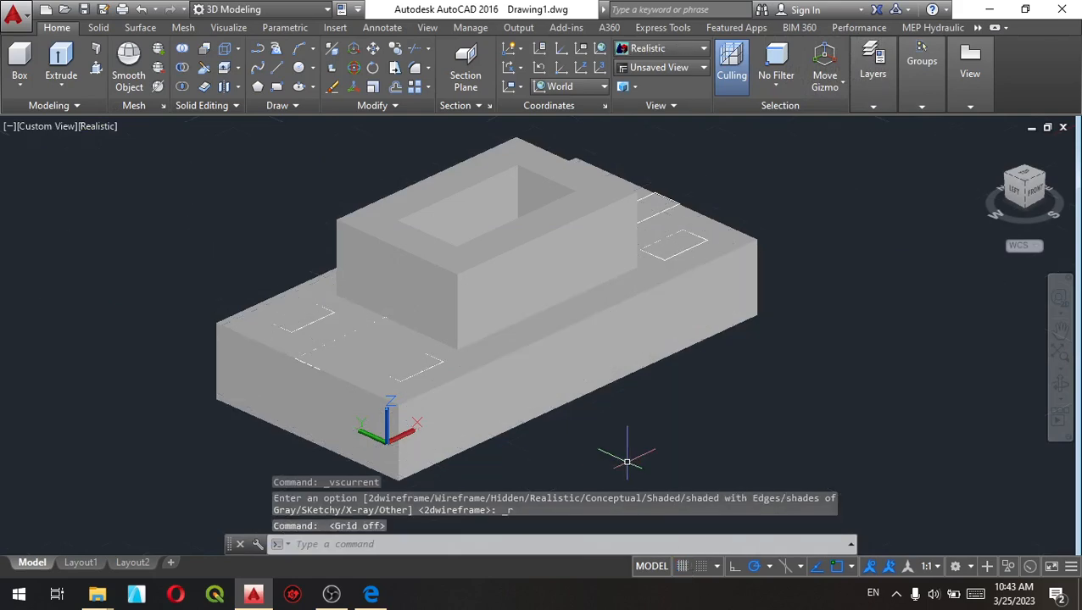
Return to the 2D Wireframe style and extrude the four corner rectangles 25 mm downward through the base
click(98, 127)
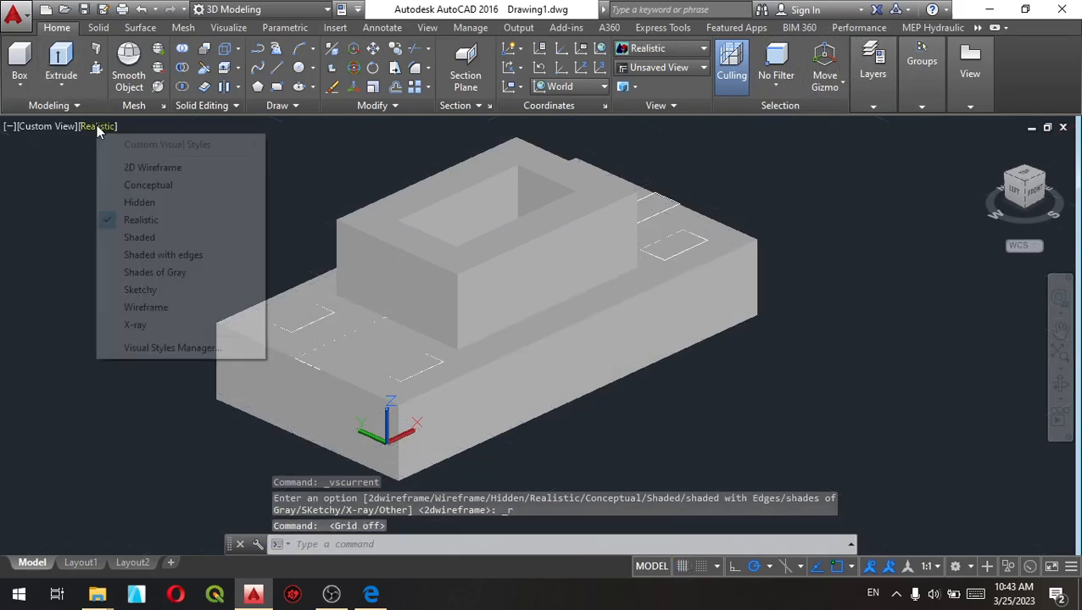
click(140, 165)
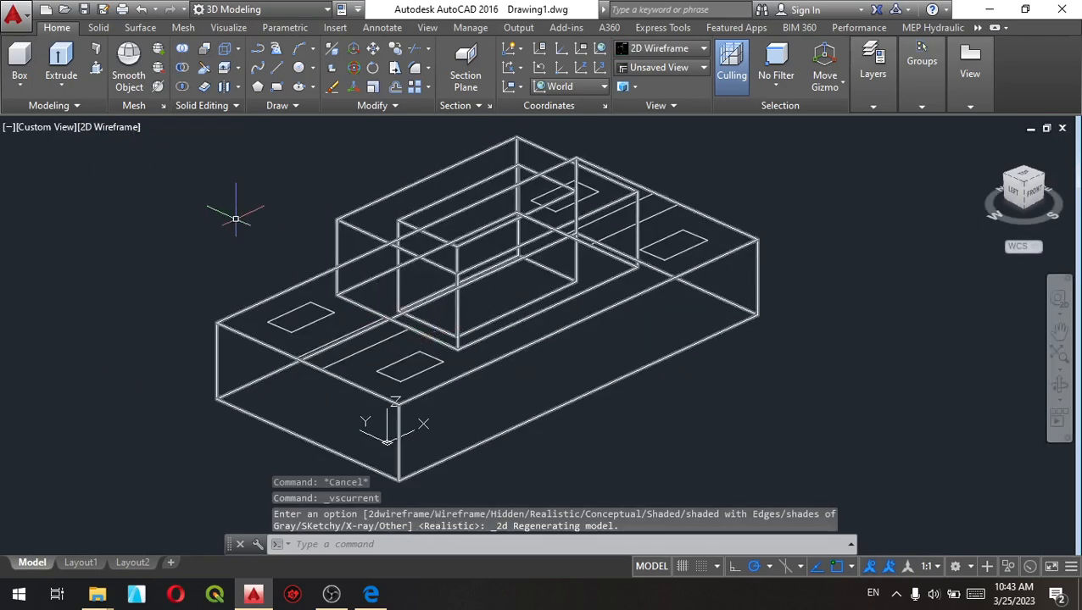
click(73, 58)
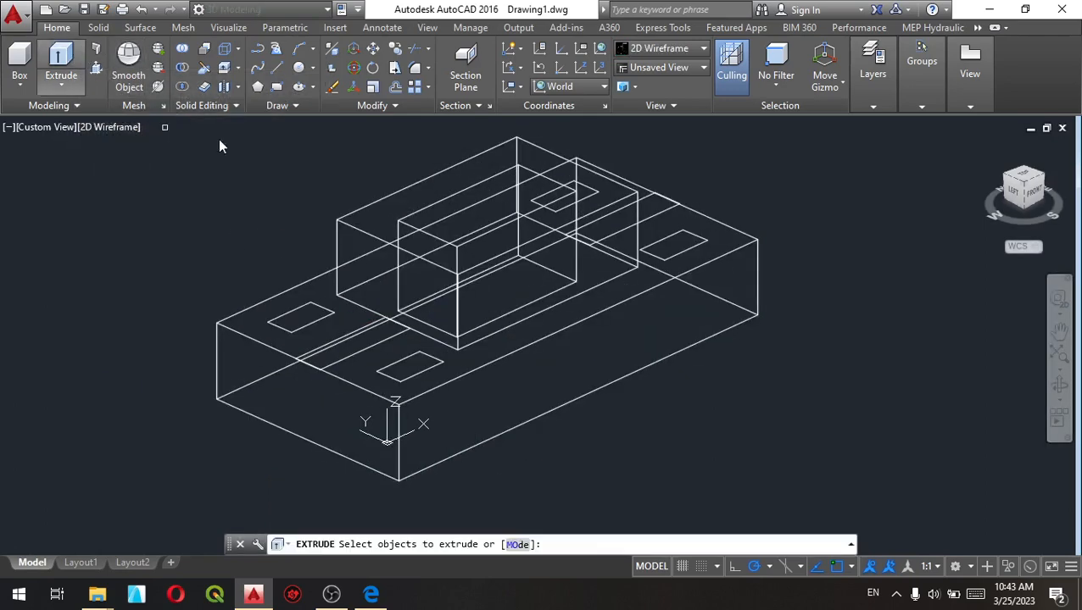
click(280, 325)
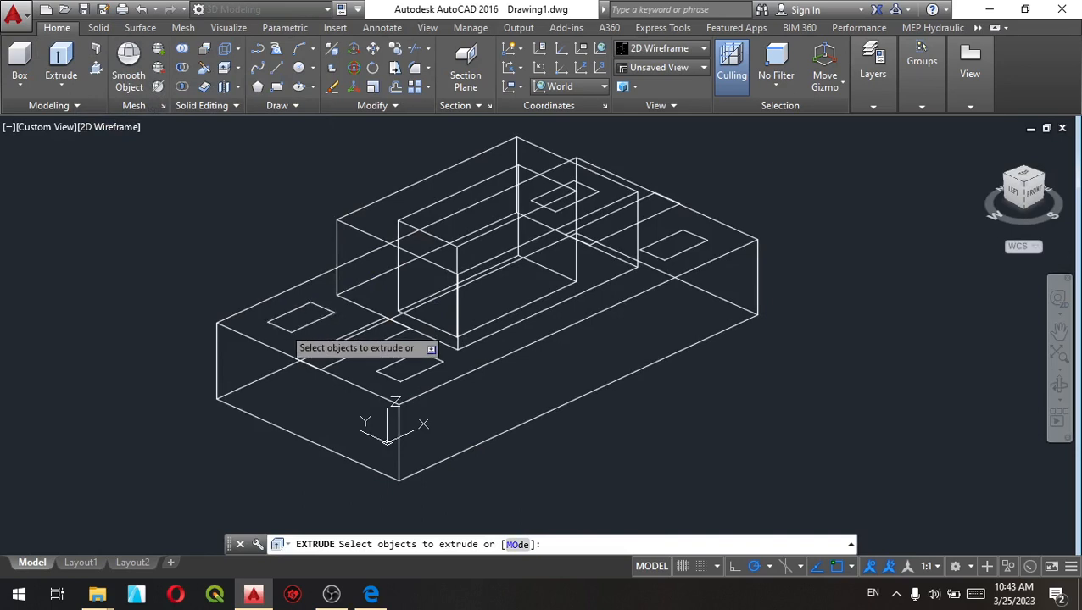
click(386, 375)
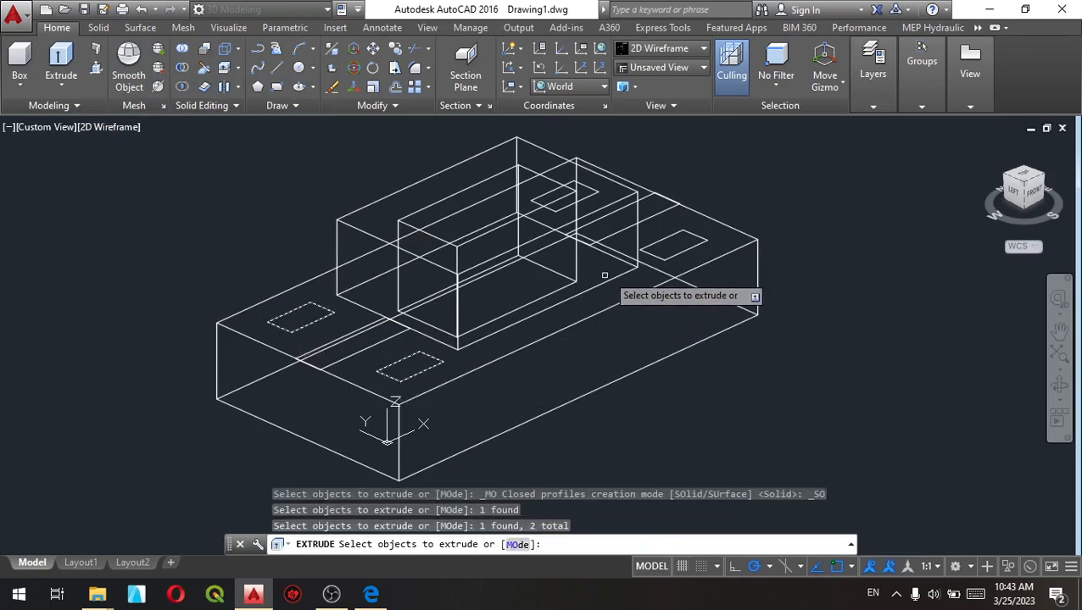
click(651, 255)
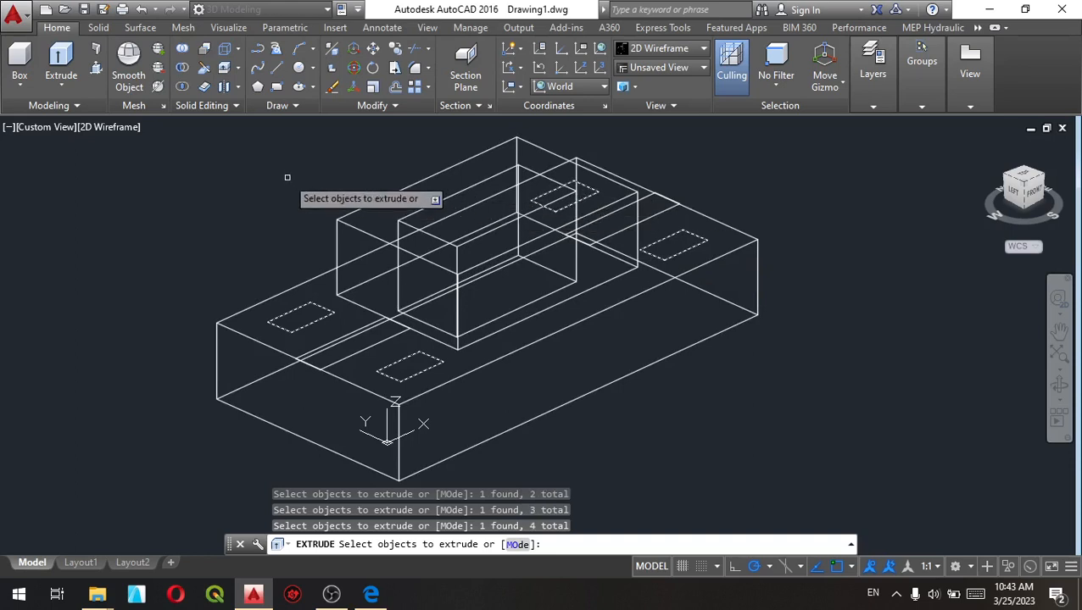
key(Return)
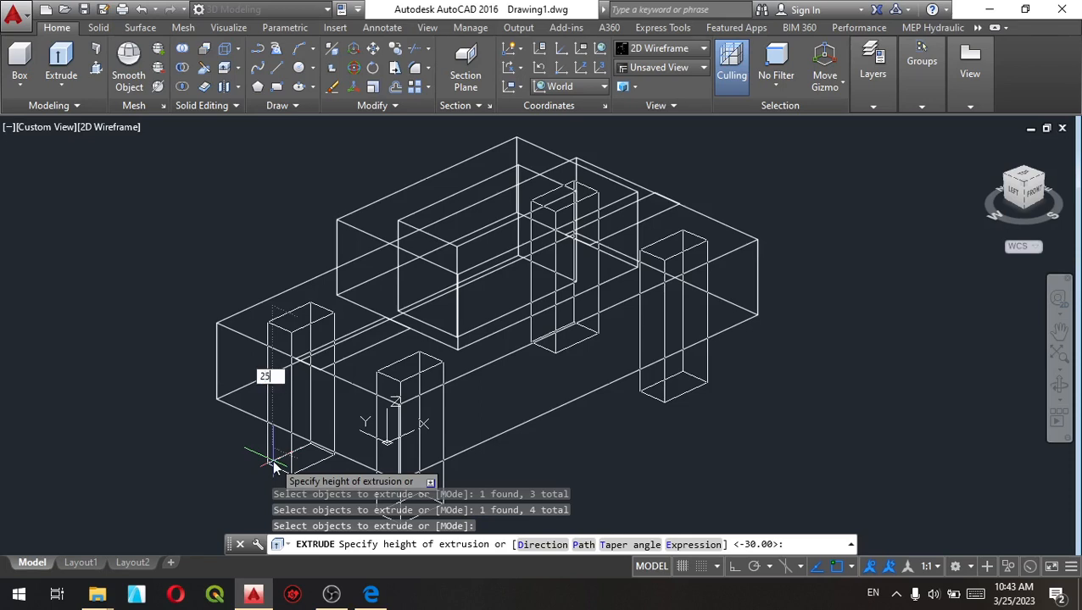
key(Return)
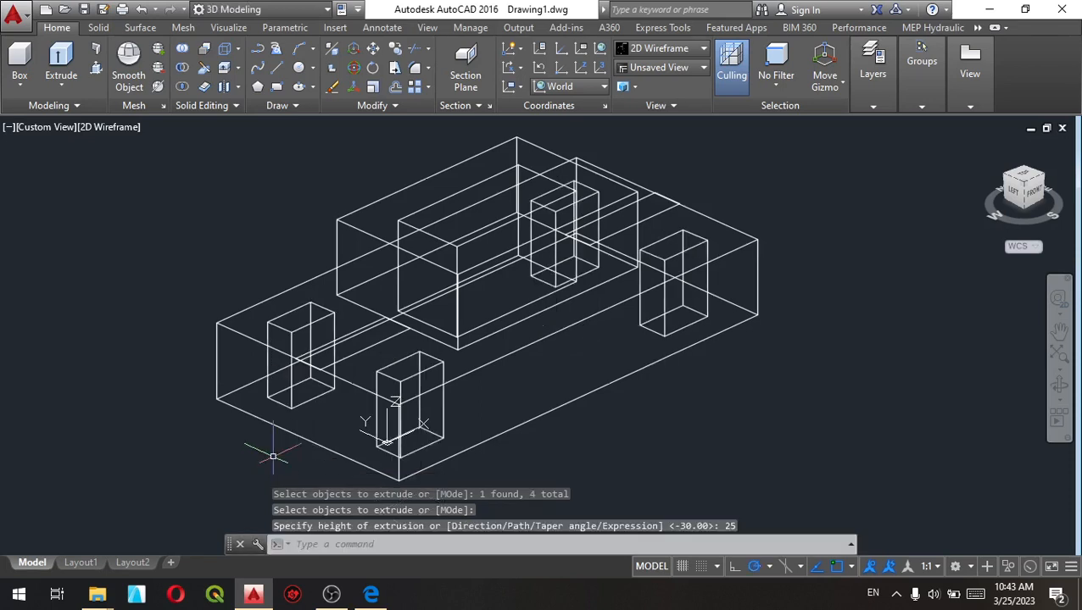
Subtract the four corner solids from the main body to cut rectangular holes through the base
click(181, 68)
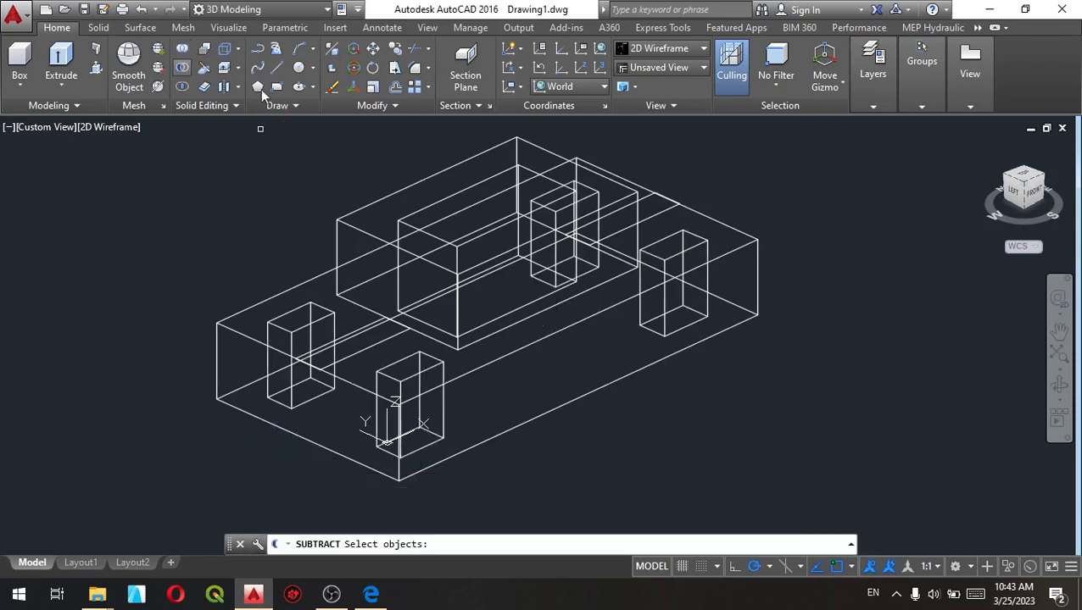
click(338, 220)
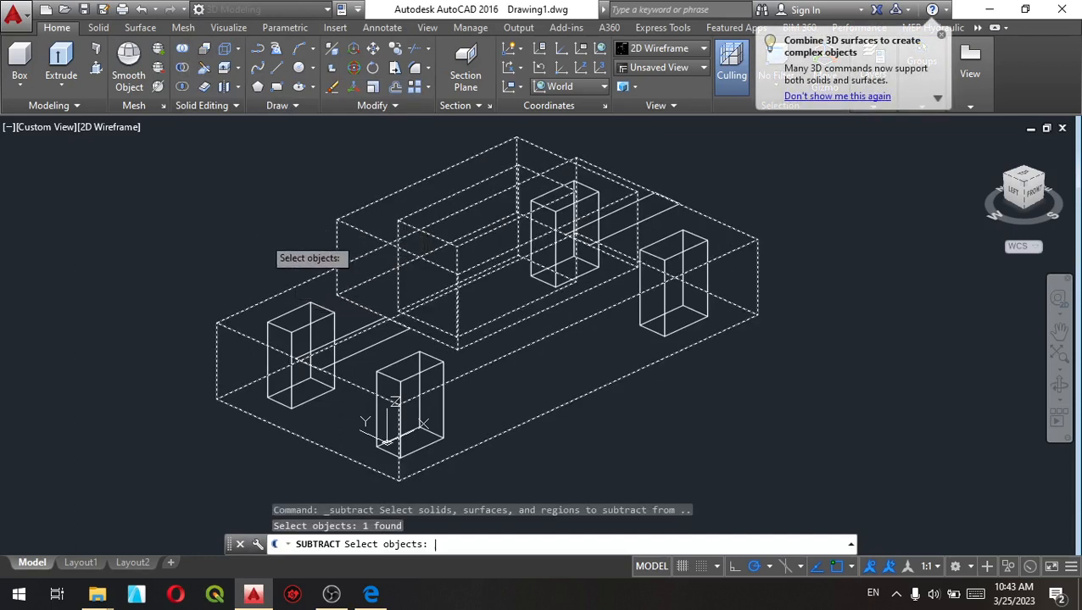
key(Return)
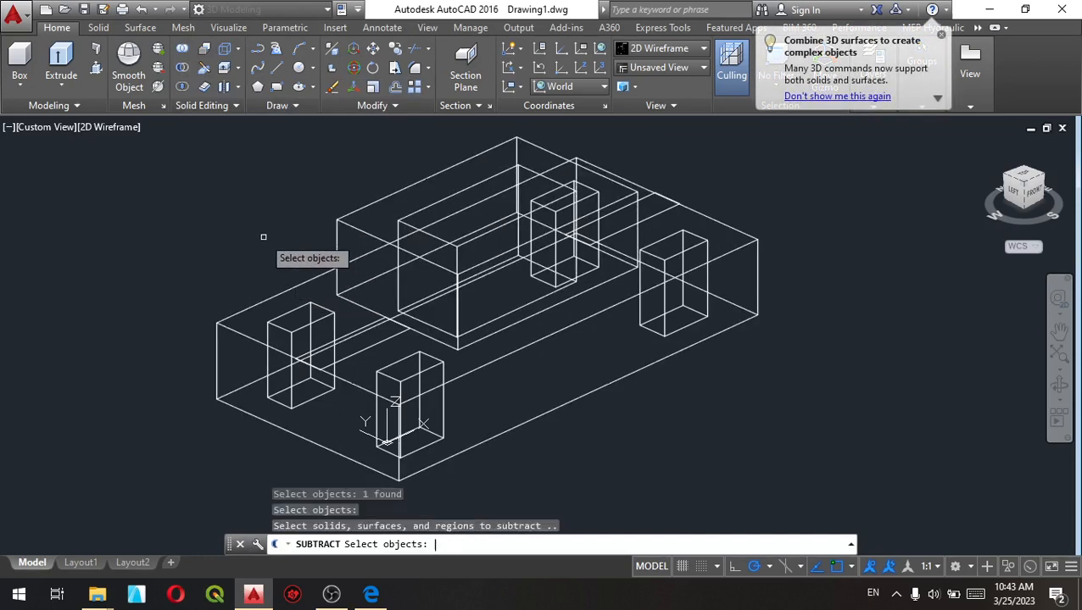
click(305, 328)
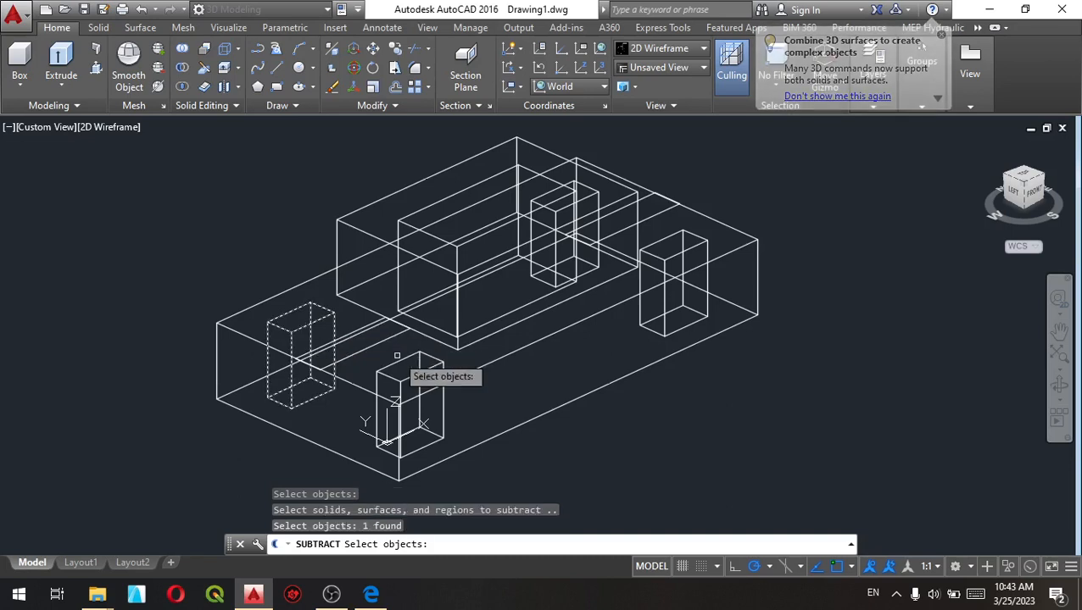
click(396, 360)
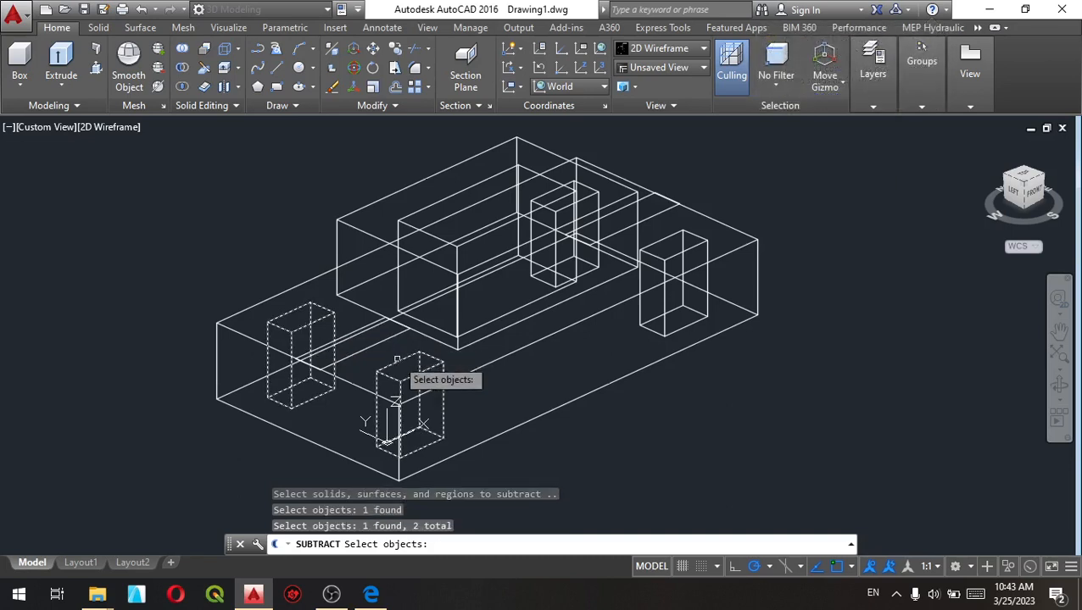
click(658, 260)
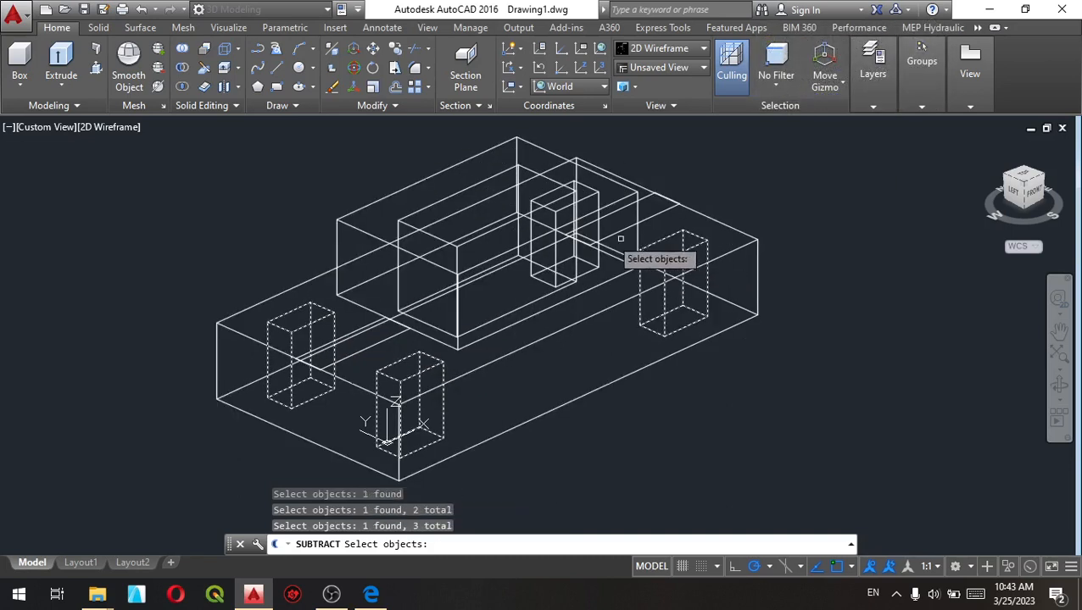
click(558, 210)
key(Return)
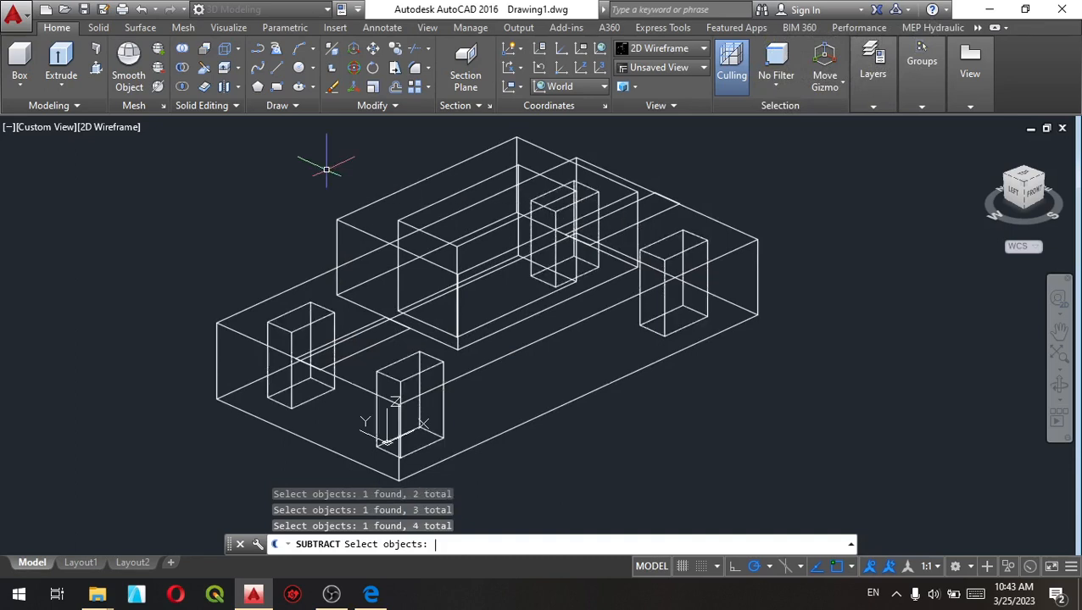
Inspect the pocket and corner holes in the Realistic style from a slightly orbited angle, and restore 2D Wireframe
click(121, 127)
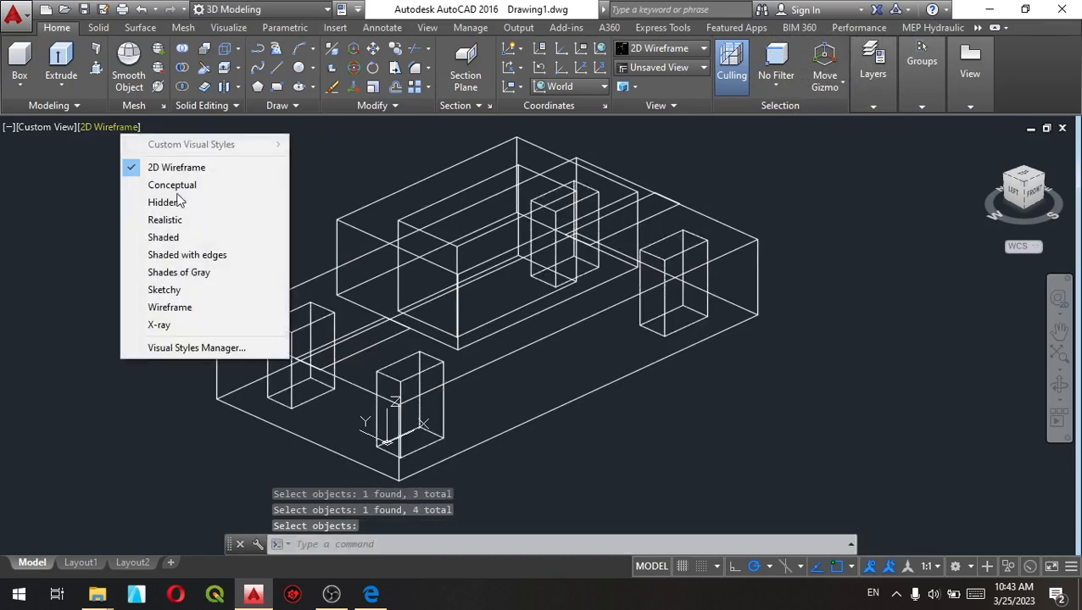
click(183, 216)
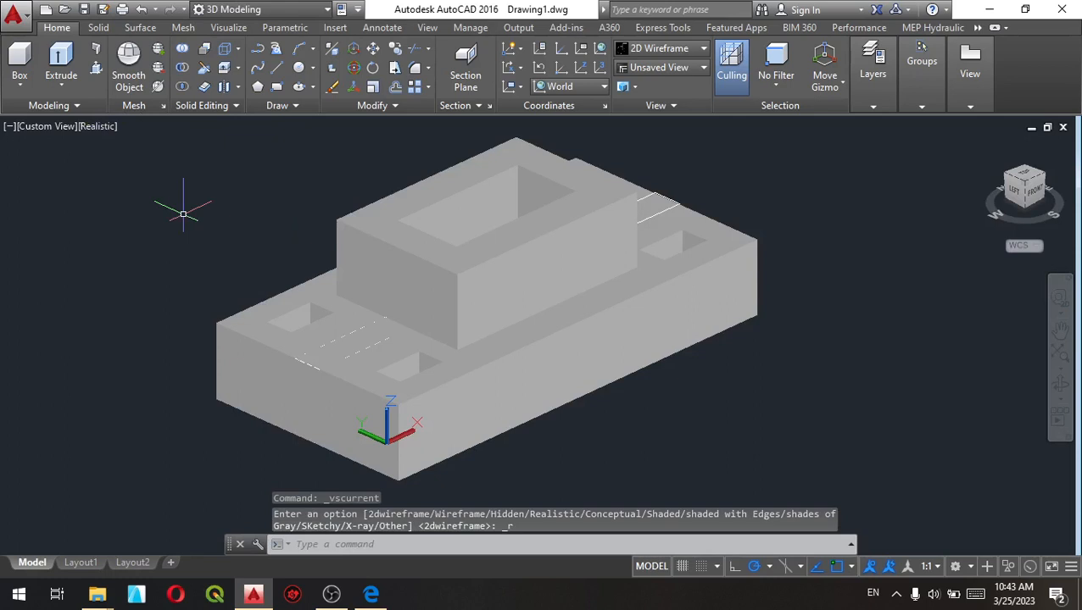
click(1061, 383)
mouse_move(763, 327)
mouse_down()
mouse_move(739, 370)
mouse_move(739, 330)
mouse_up()
key(Escape)
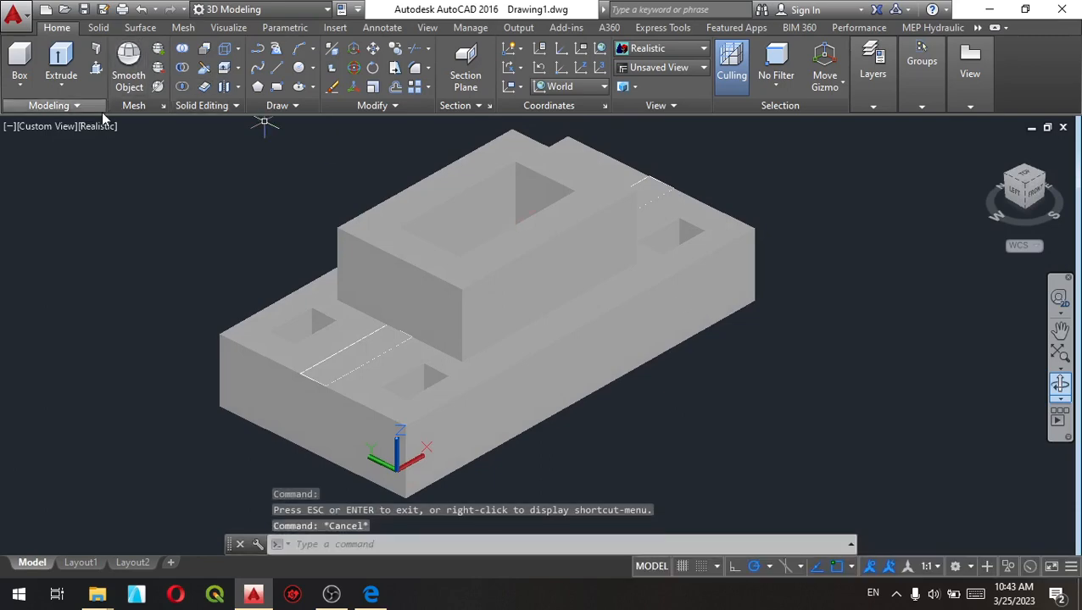
click(101, 125)
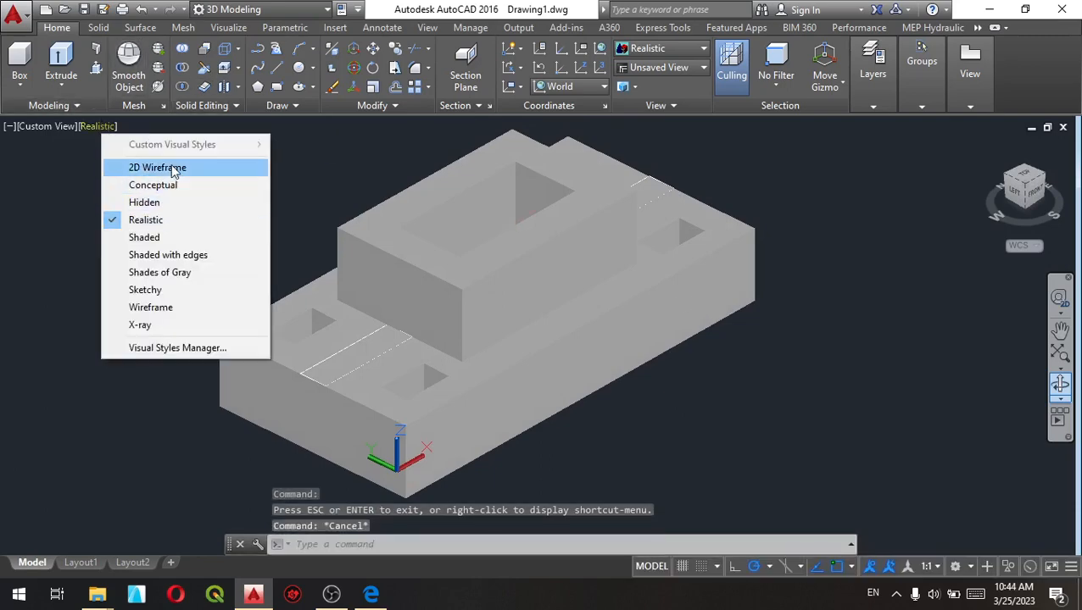
click(173, 168)
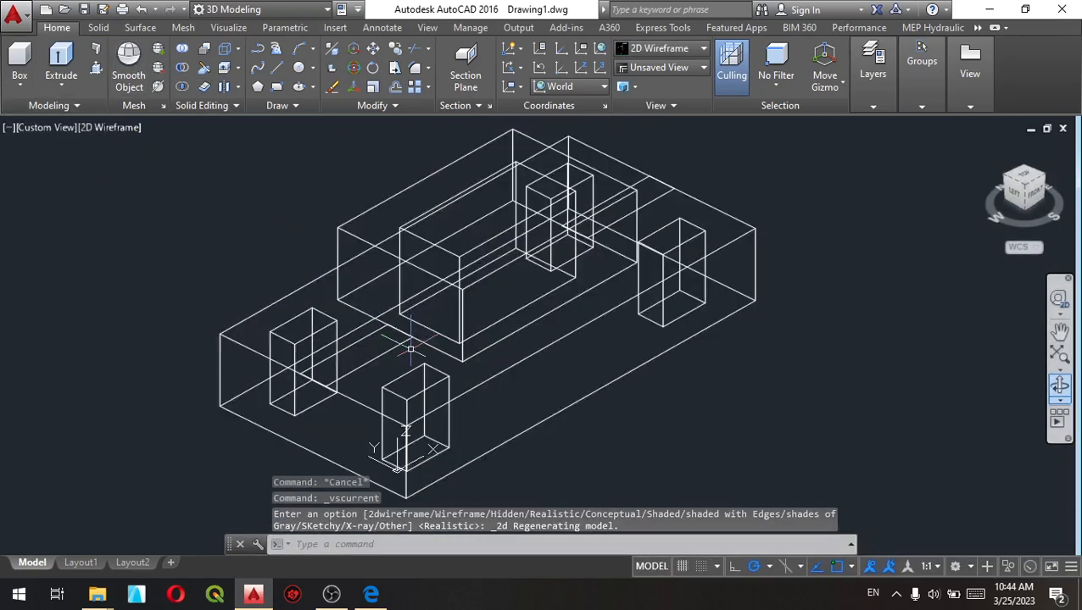
Check the vertical distance from the midpoint of the rib profile's inner end to the upper block's top edge
scroll(405, 336, up, 3)
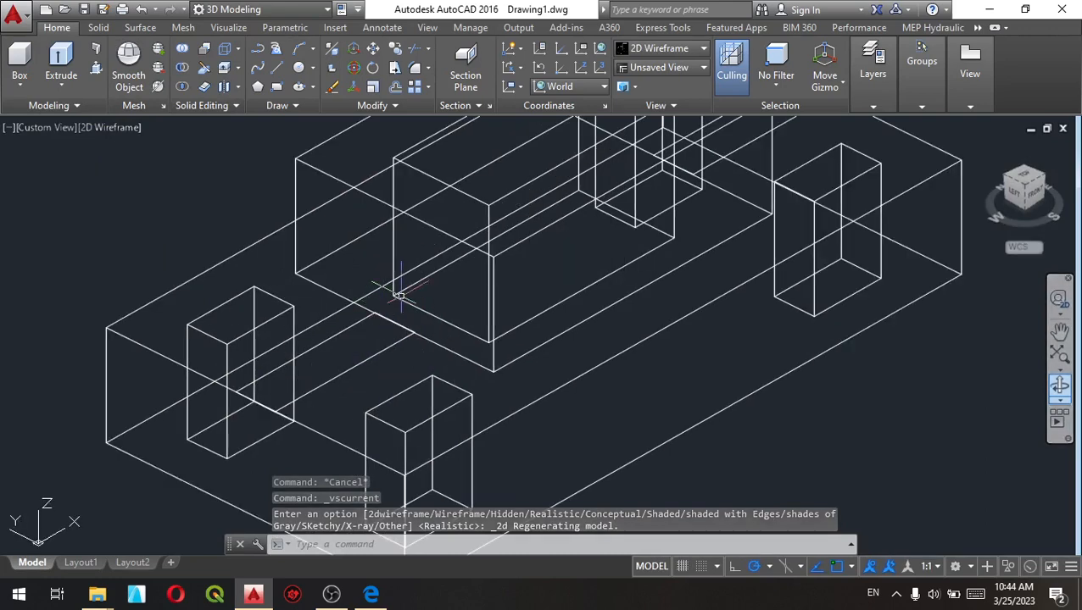
text(D)
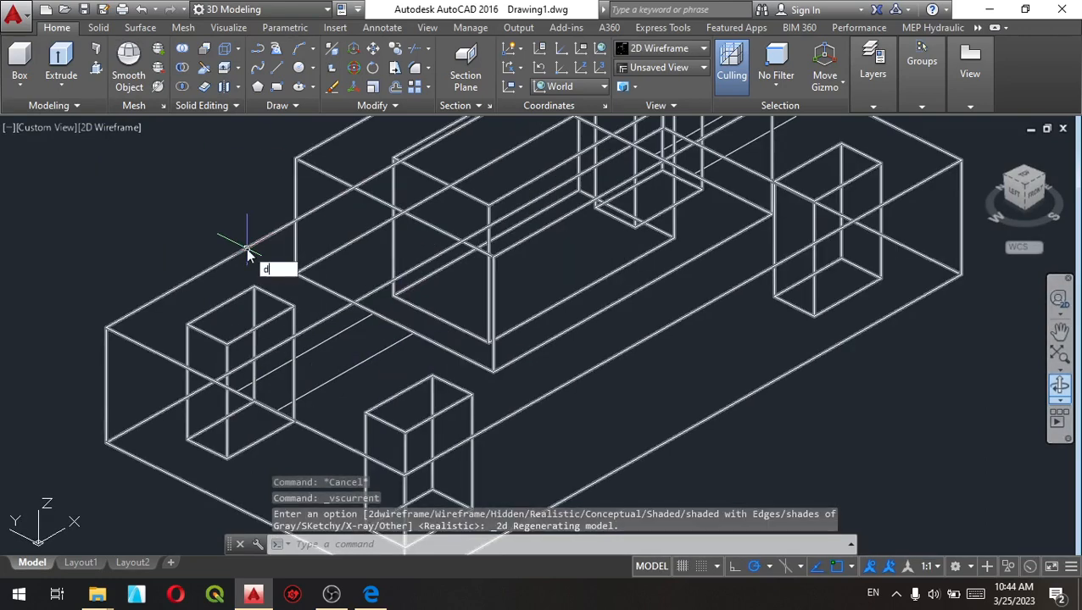
text(I)
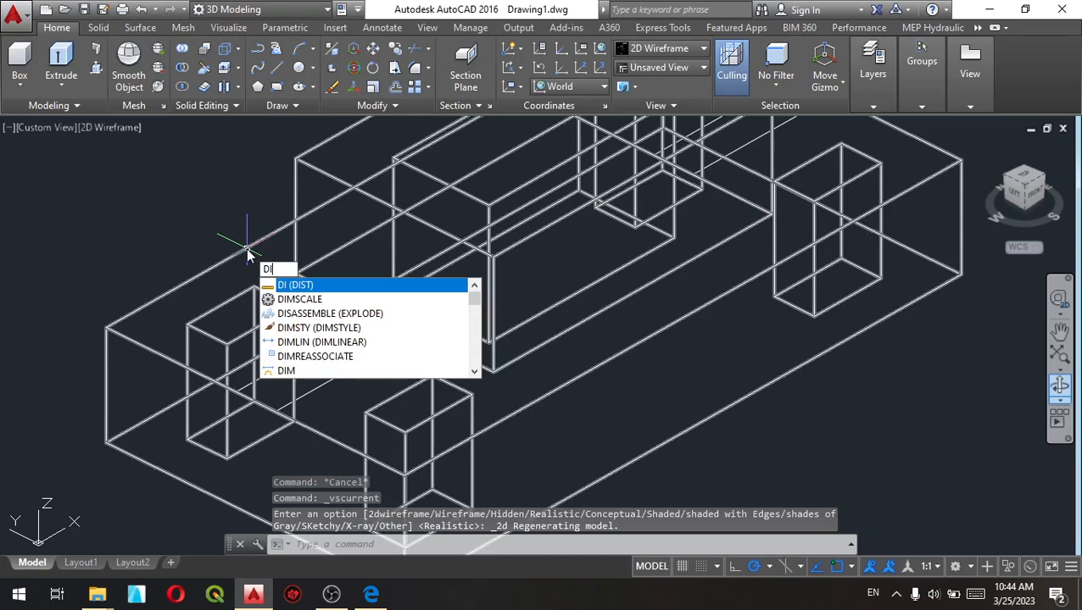
key(Return)
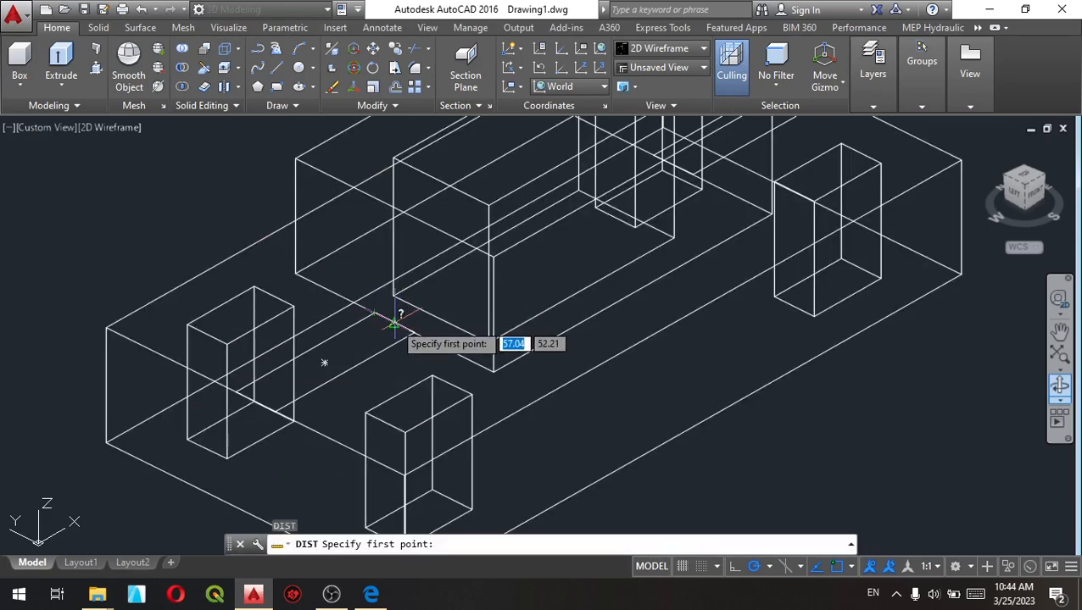
click(394, 325)
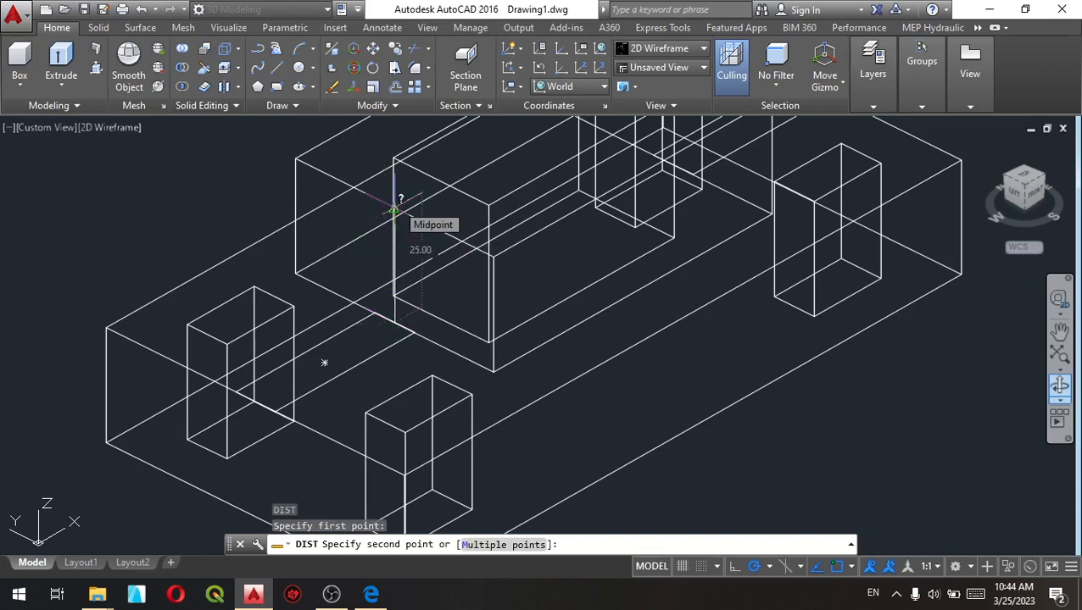
key(Escape)
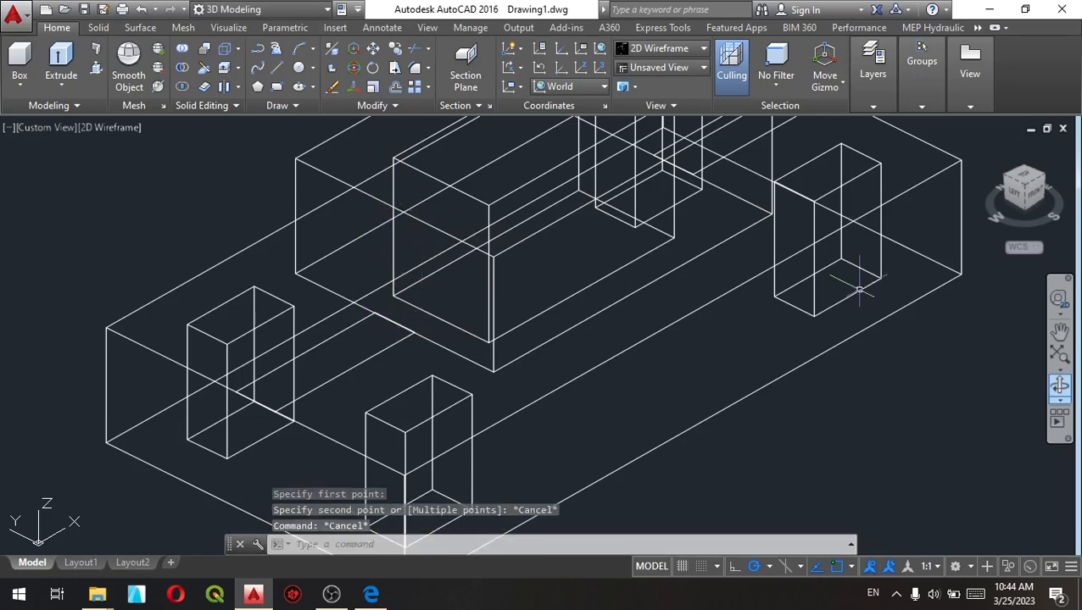
In the top view, draw a closed right triangle beside the model with a 37.5 mm horizontal base and a 25 mm vertical side
click(1026, 180)
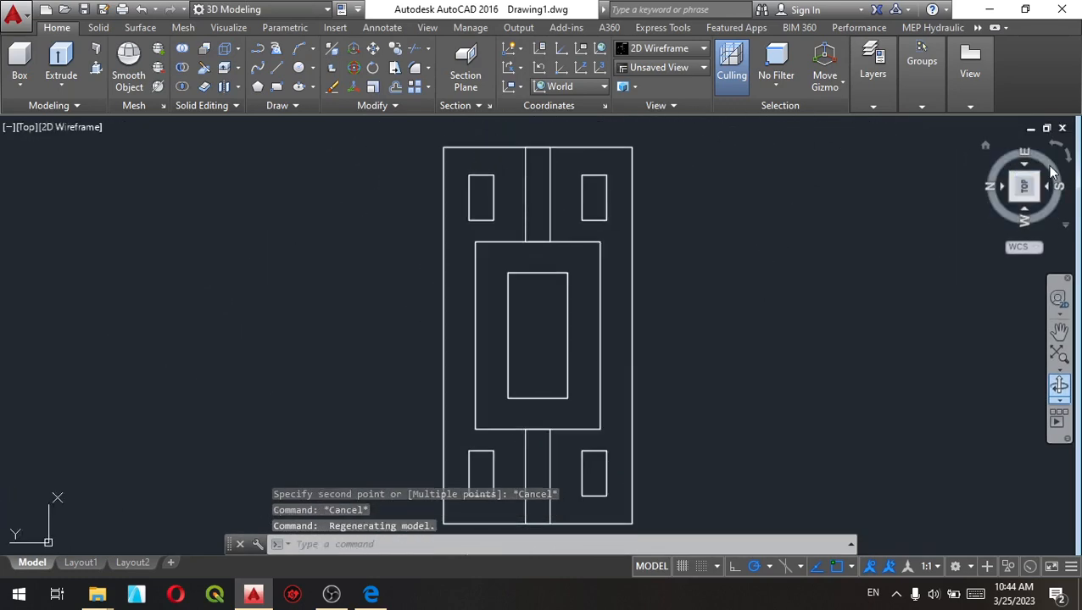
click(1070, 157)
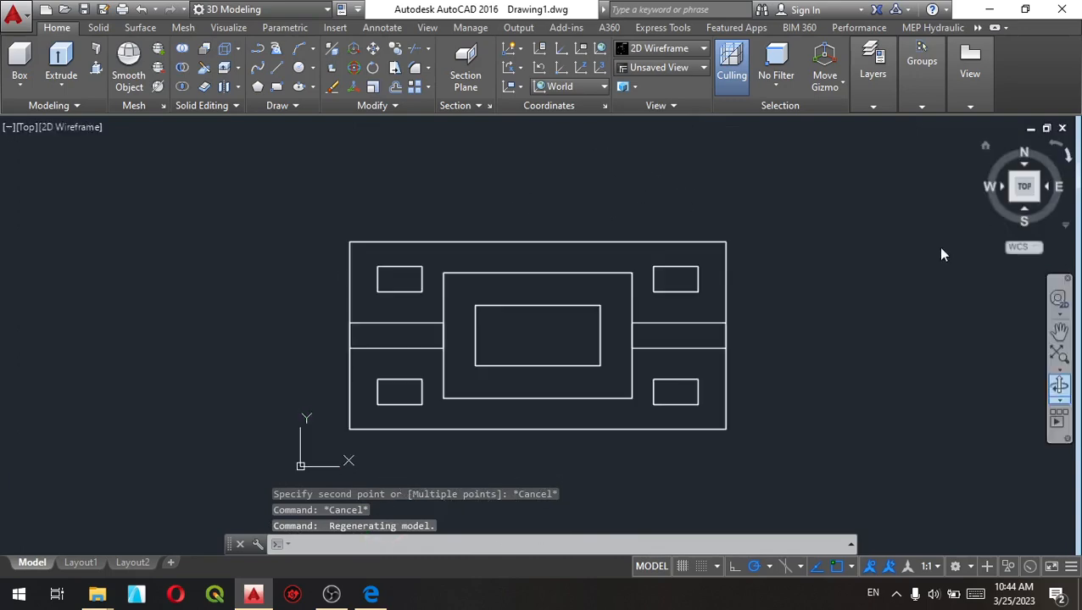
middle_drag(781, 355, 528, 356)
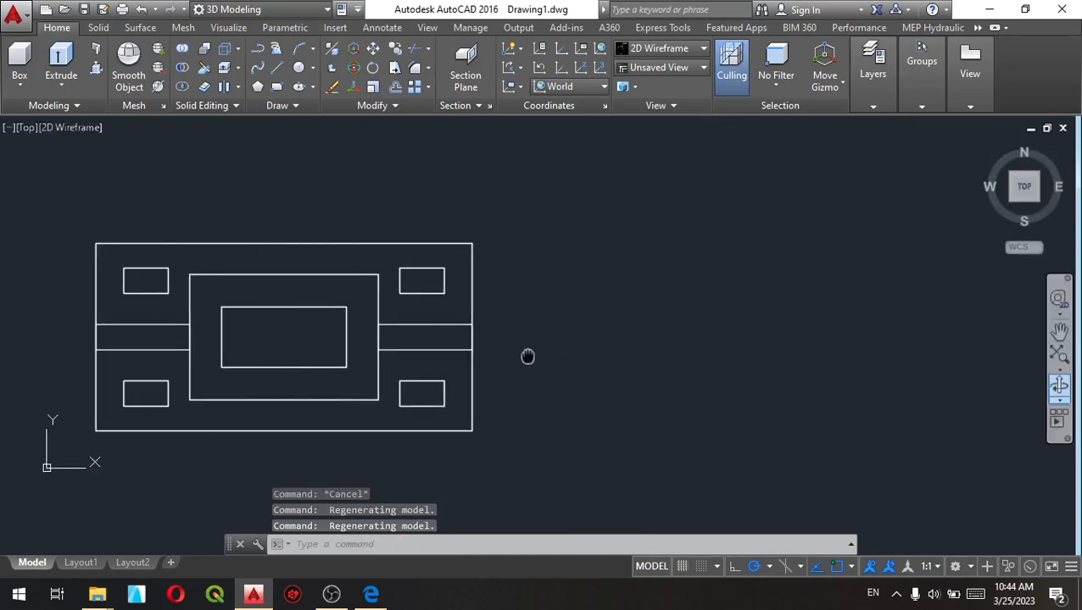
key(Escape)
key(Escape)
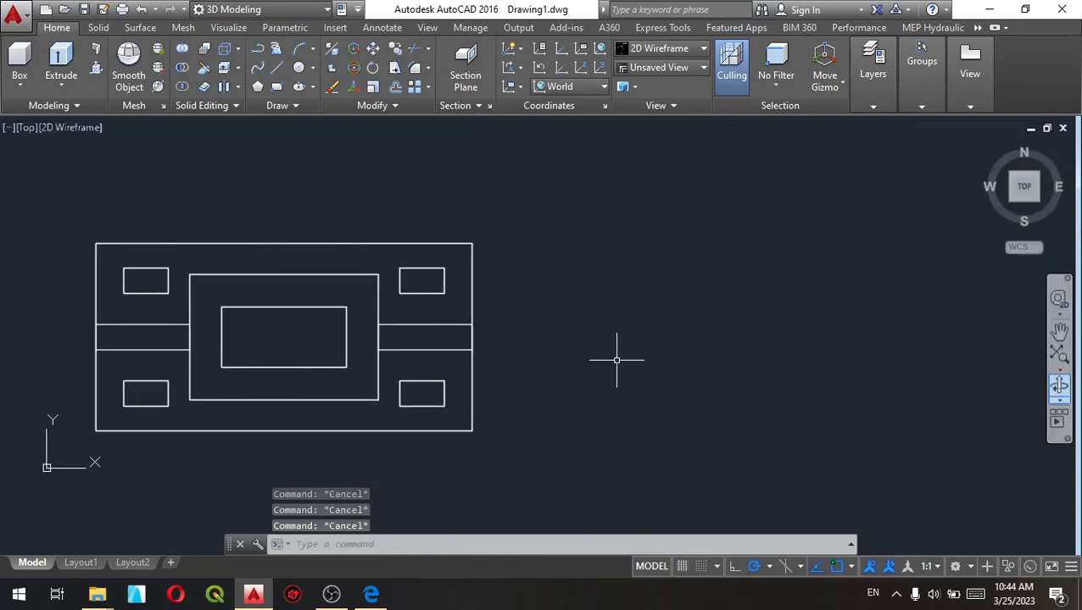
text(l)
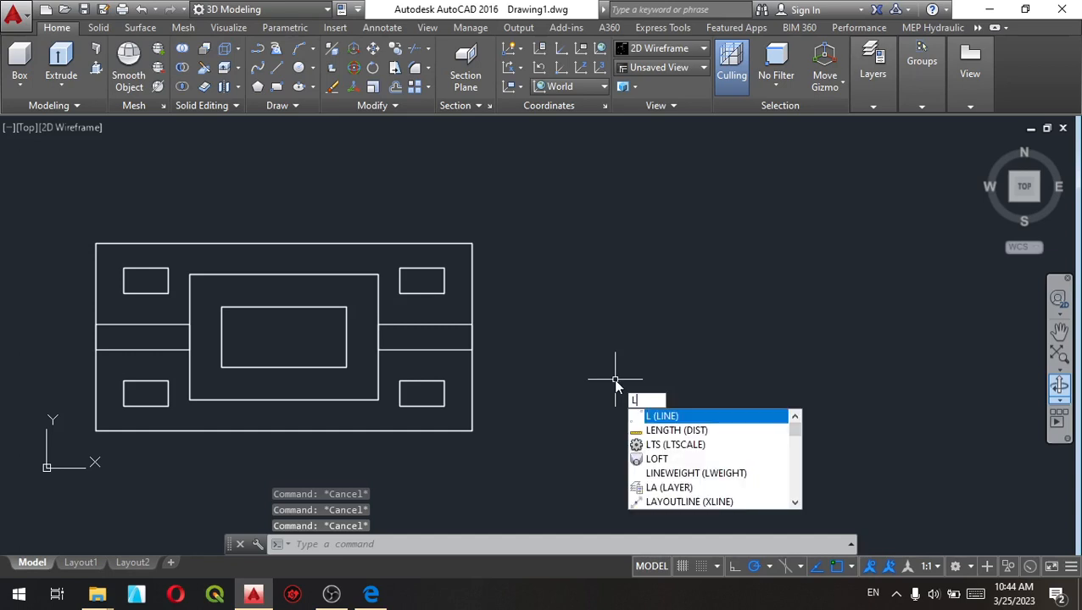
key(Return)
click(676, 378)
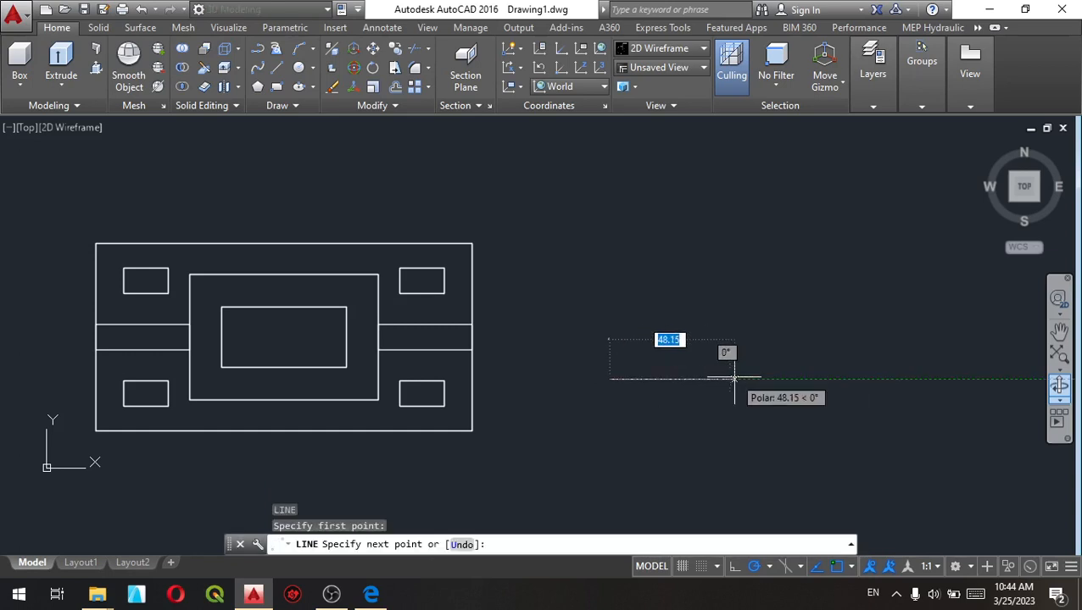
text(3)
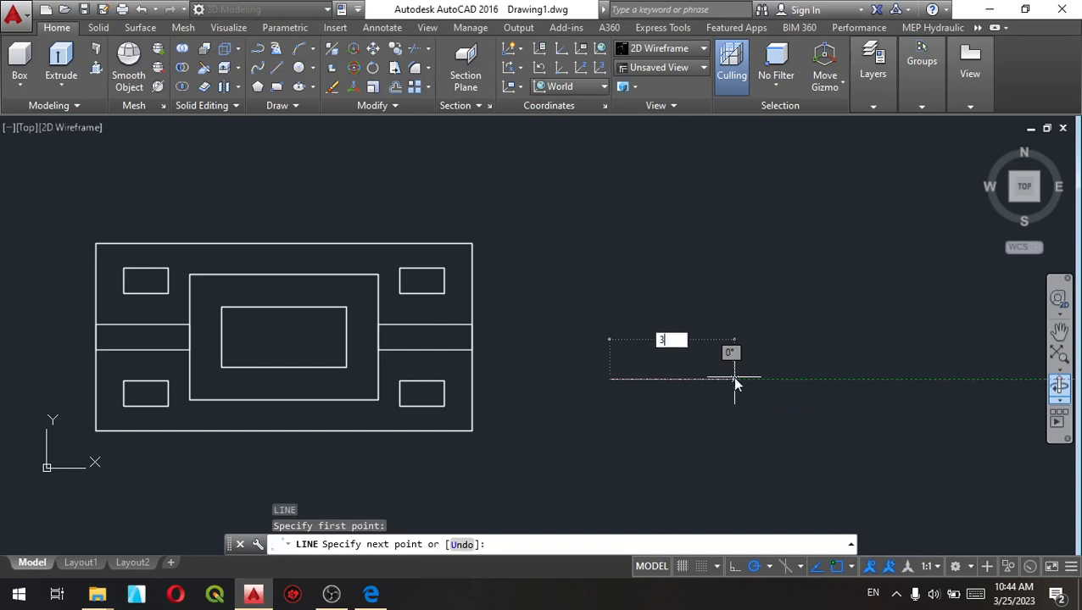
text(7.)
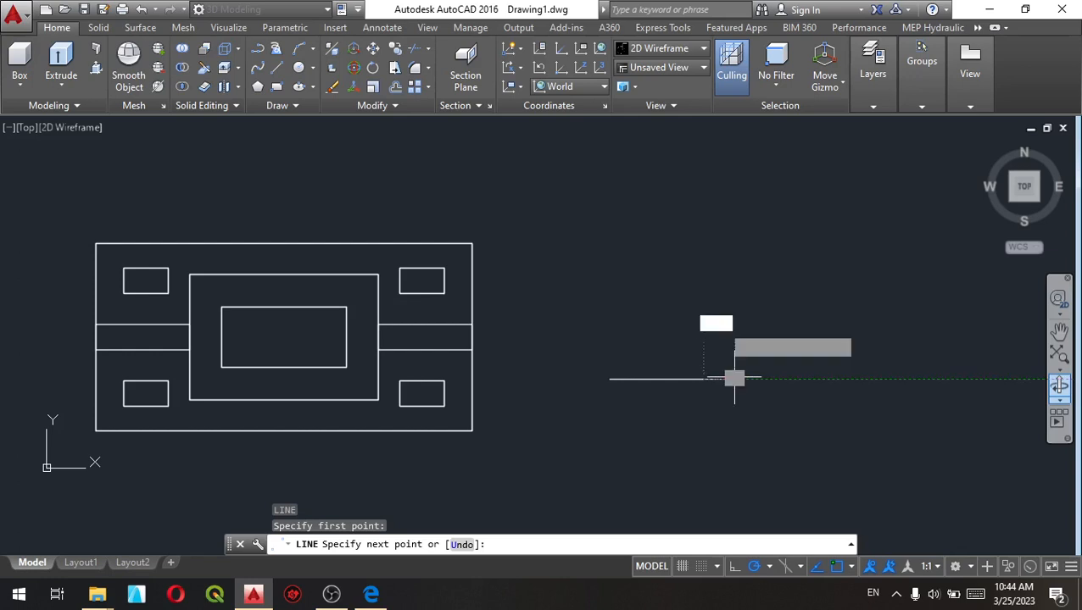
key(Return)
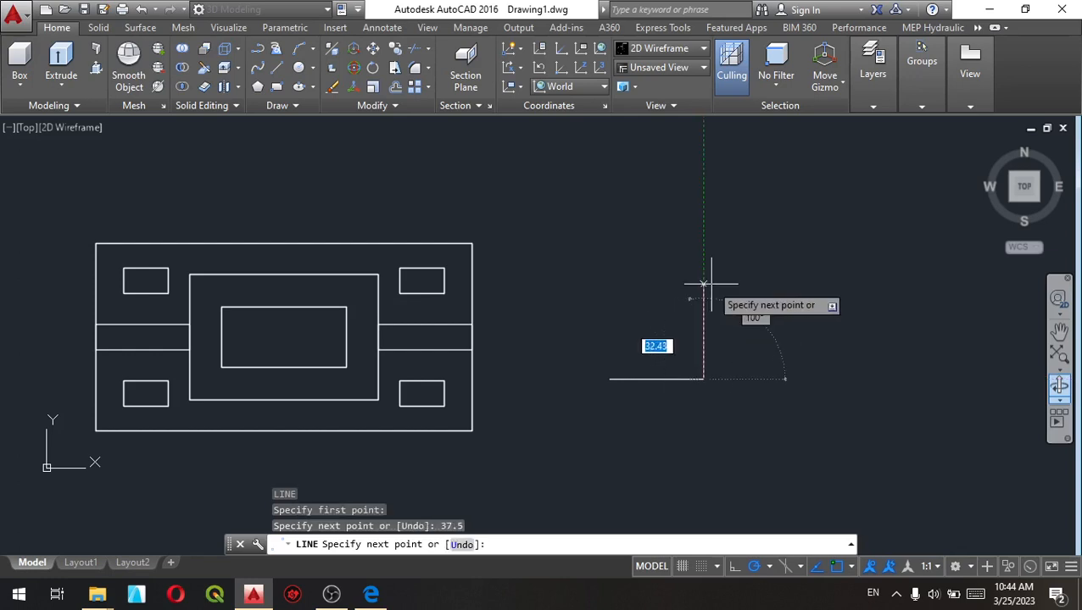
text(2)
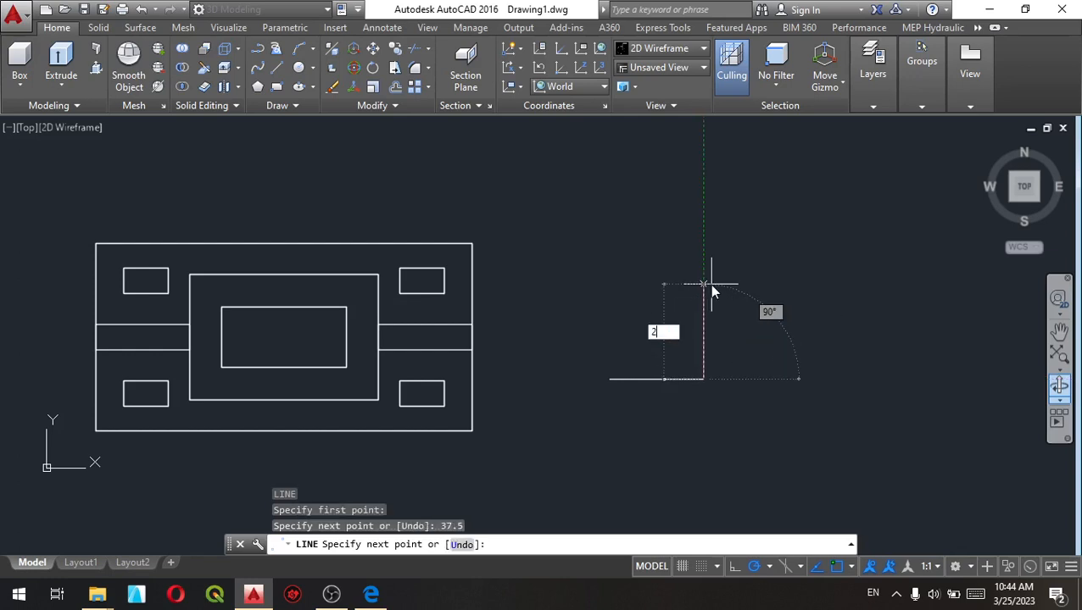
text(5)
key(Return)
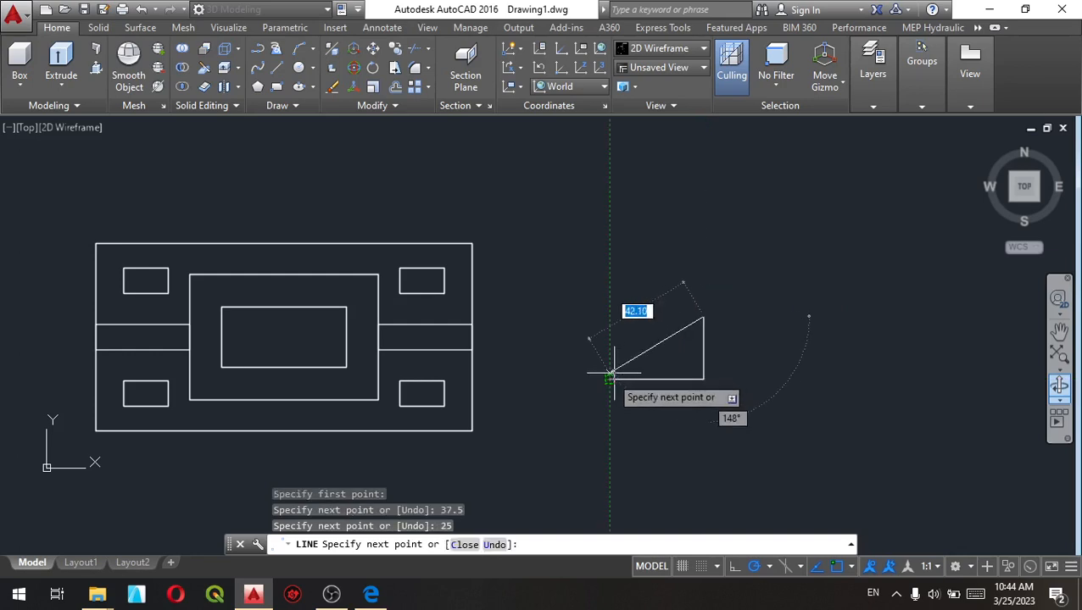
click(610, 377)
key(Return)
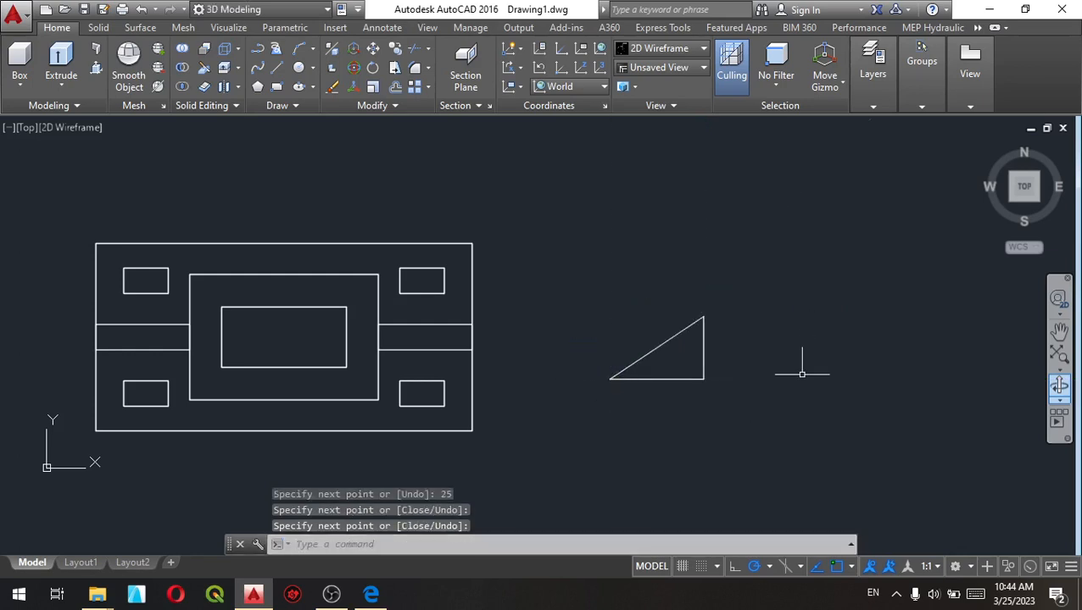
Join the triangle's three lines into one closed polyline
click(789, 410)
click(601, 265)
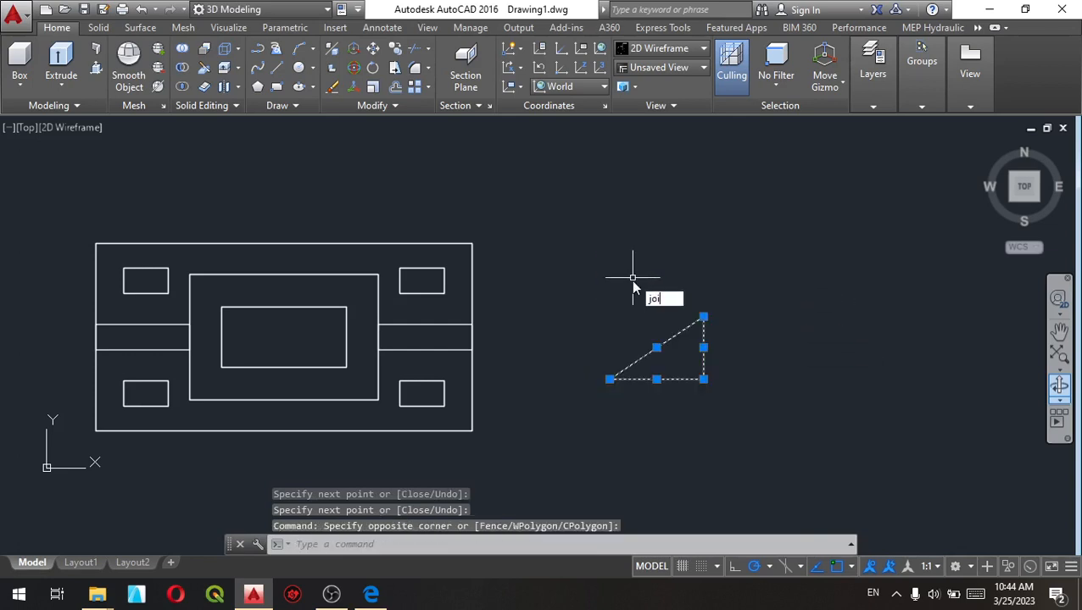
key(Return)
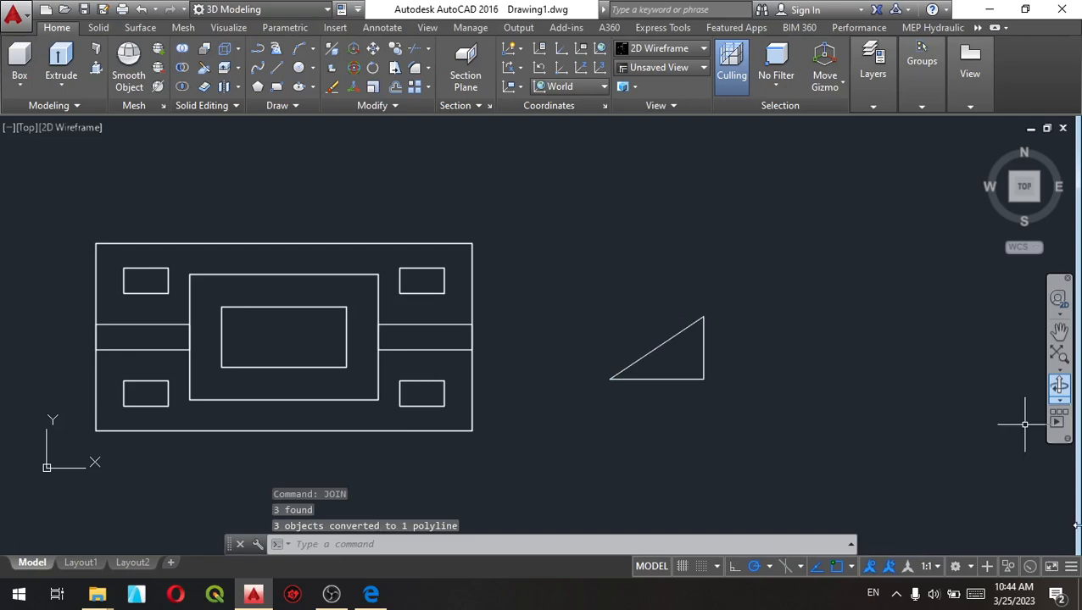
Extrude the triangle 10 mm downward into a solid wedge
click(1061, 392)
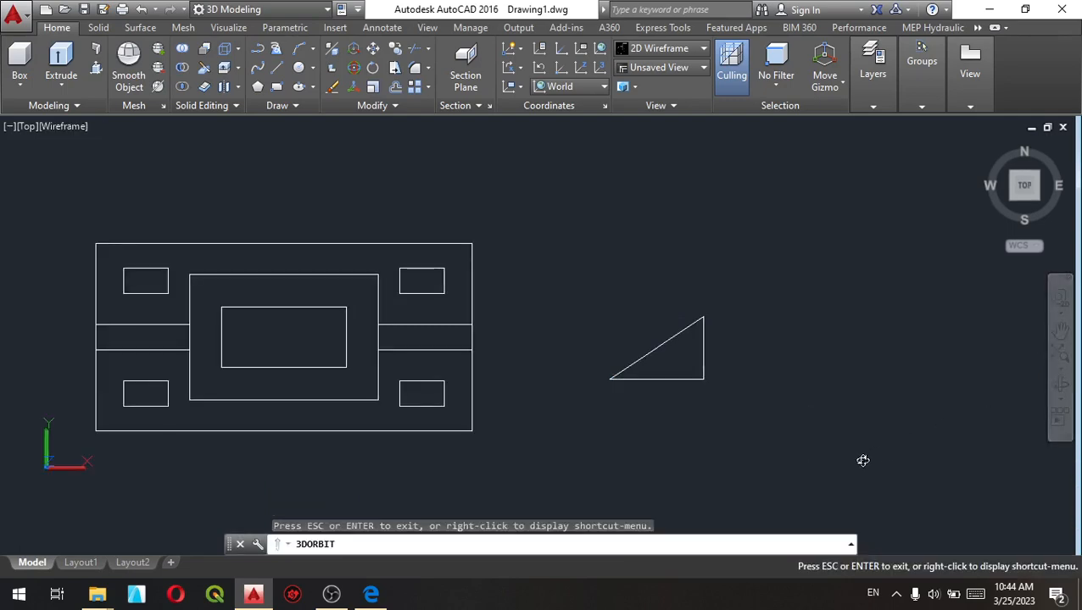
mouse_move(797, 459)
mouse_down()
mouse_move(797, 416)
mouse_move(715, 418)
mouse_move(744, 402)
mouse_move(725, 405)
mouse_up()
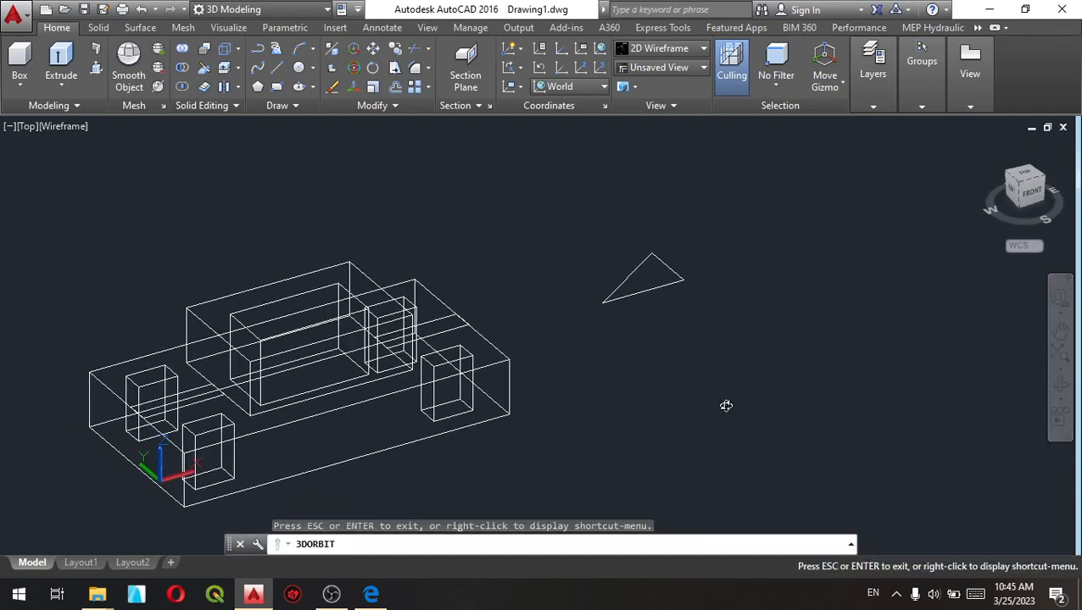
key(Escape)
key(Escape)
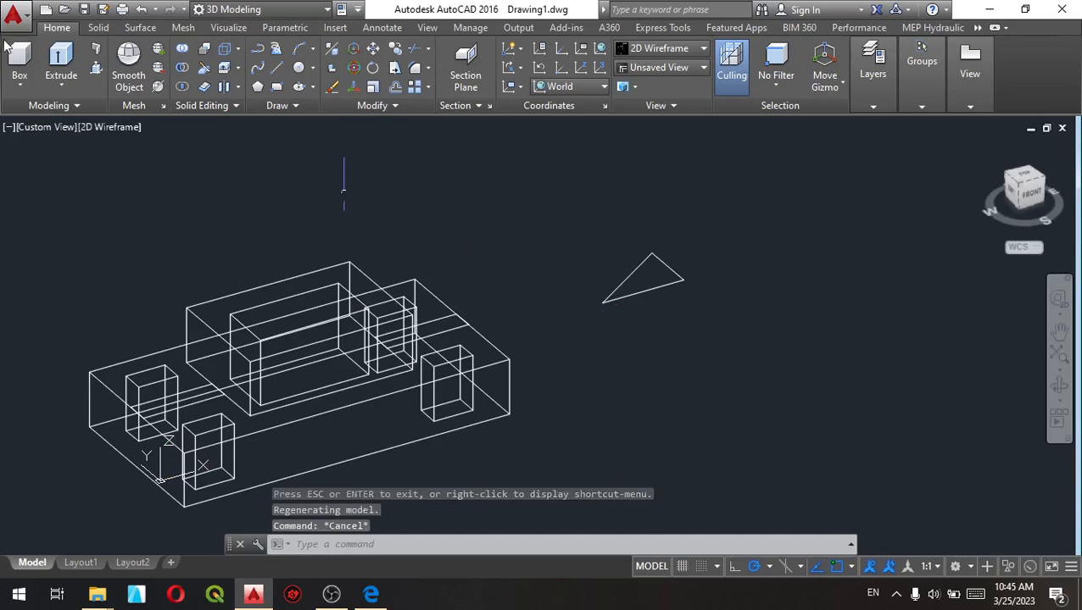
click(61, 63)
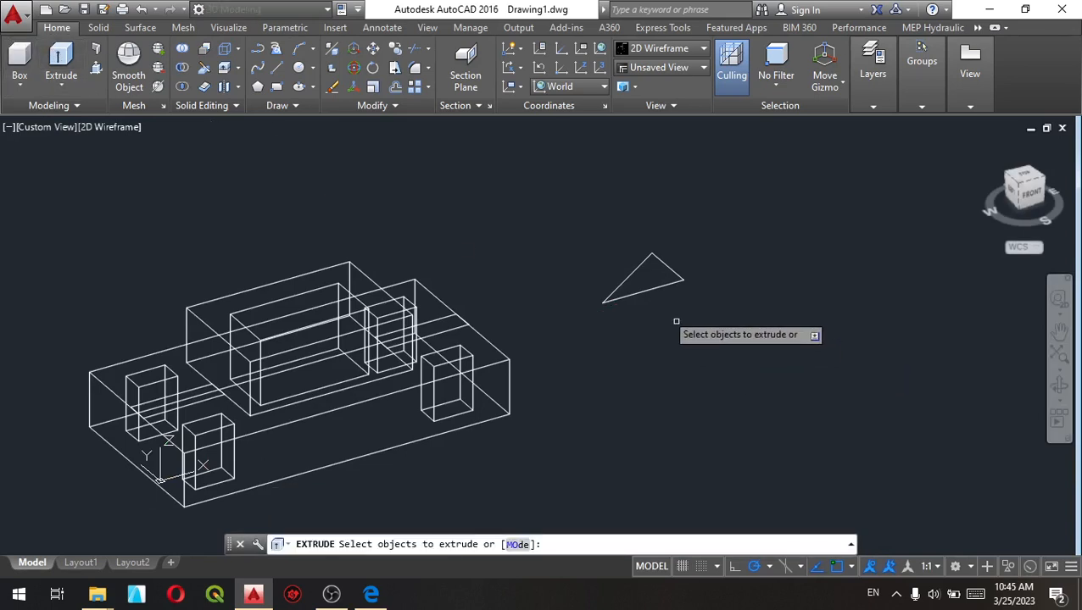
click(649, 289)
key(Return)
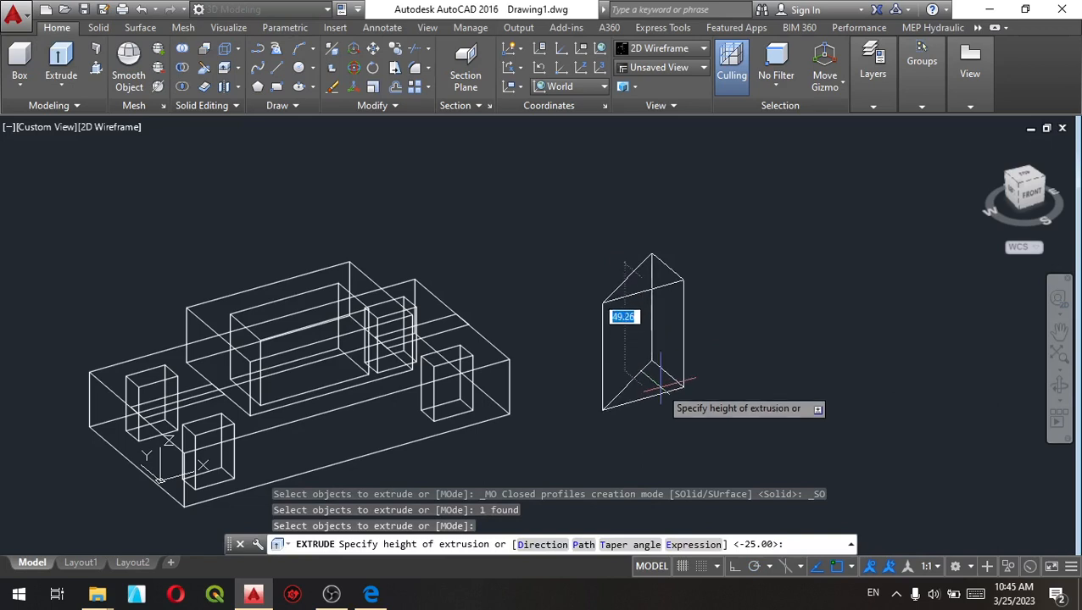
text(10)
key(Return)
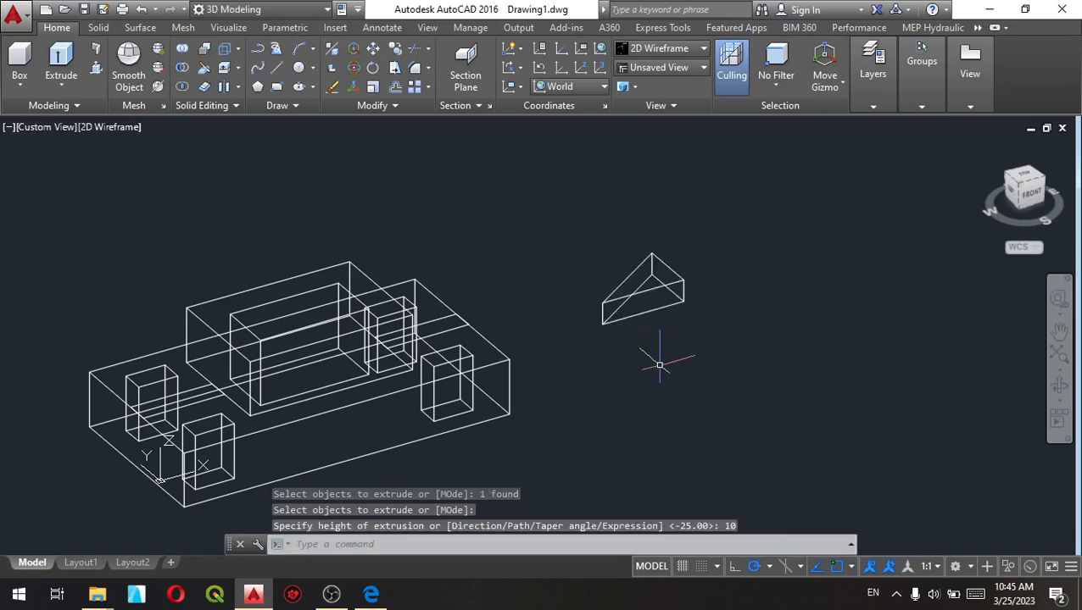
3D-rotate the wedge about the X axis so its triangular face stands upright
click(643, 289)
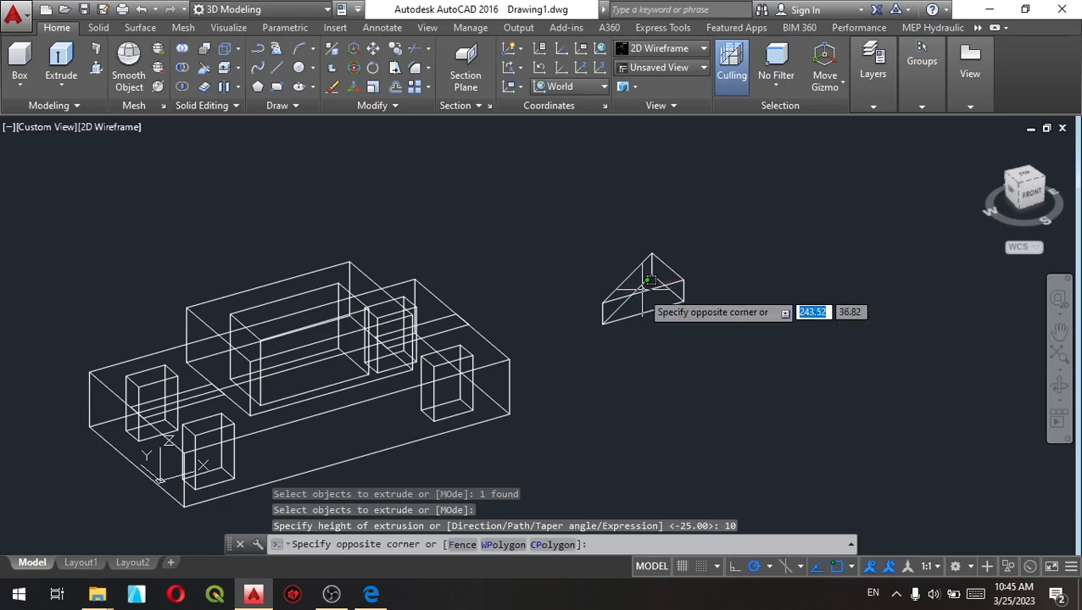
click(642, 291)
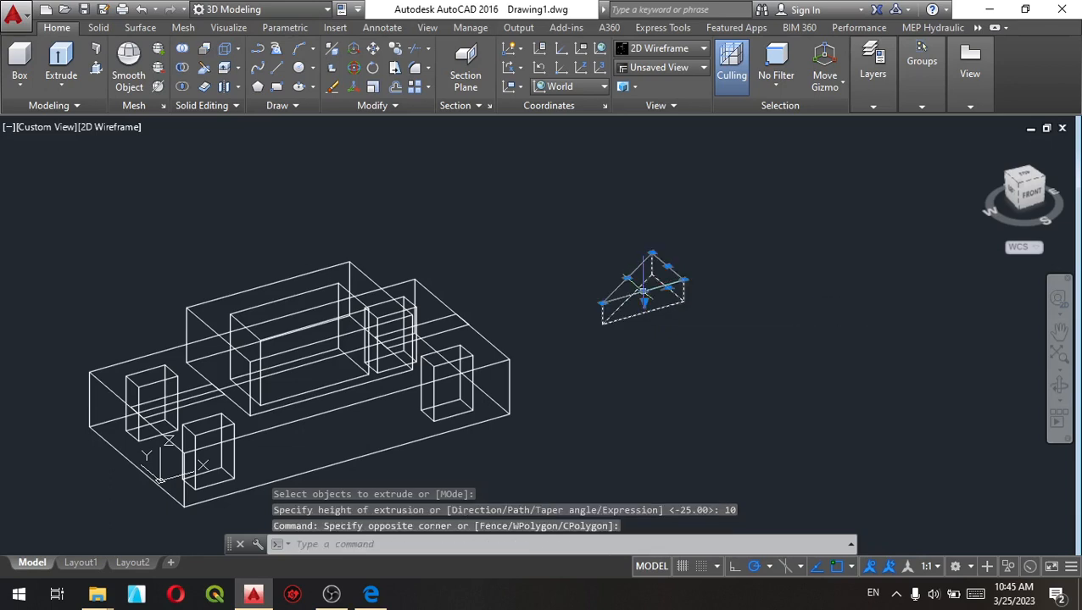
click(353, 68)
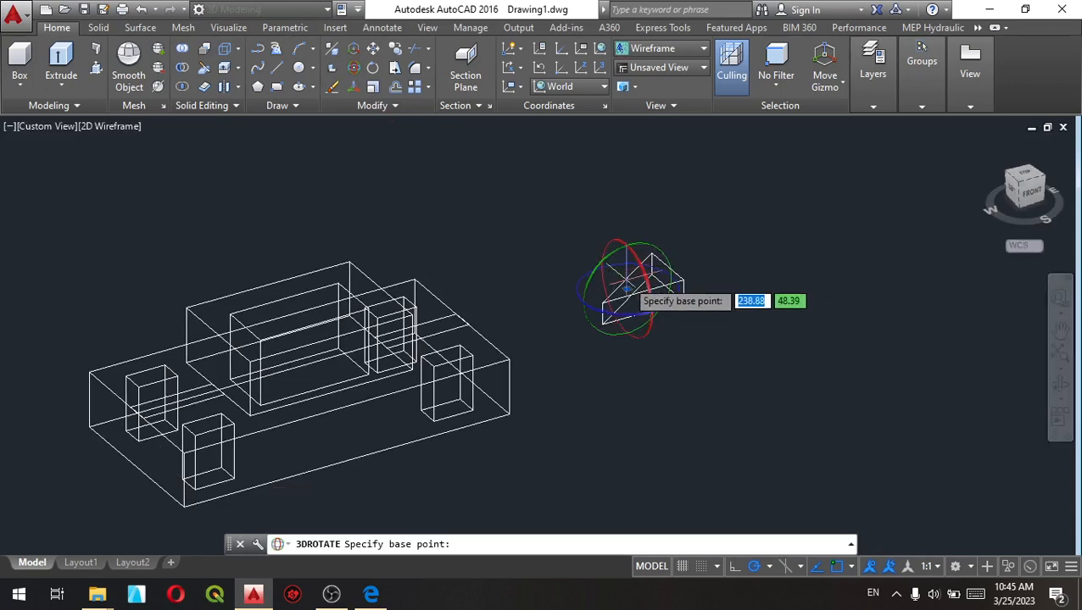
click(619, 247)
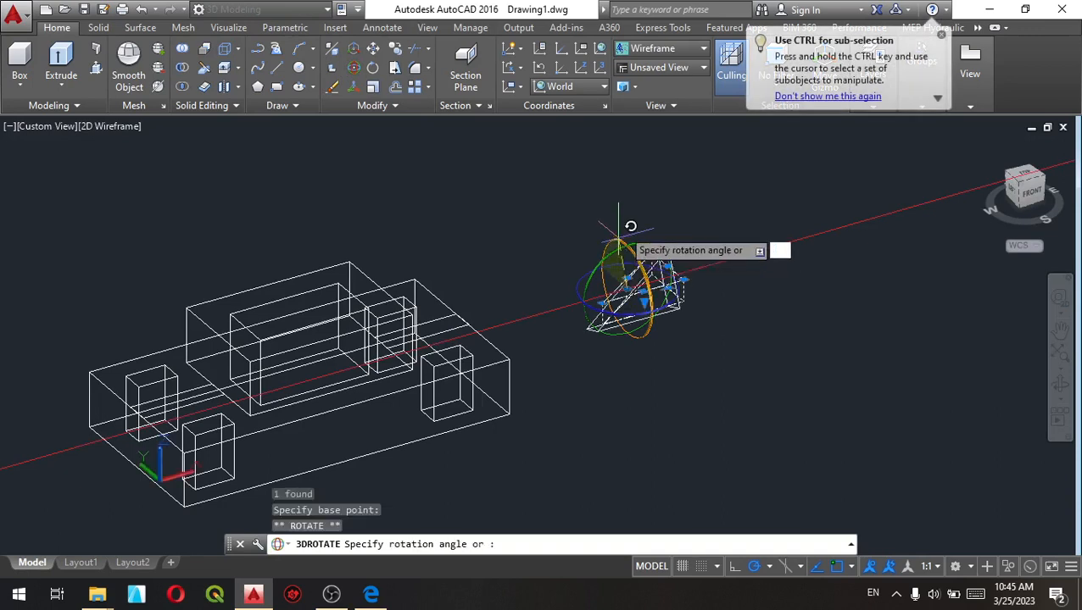
click(639, 160)
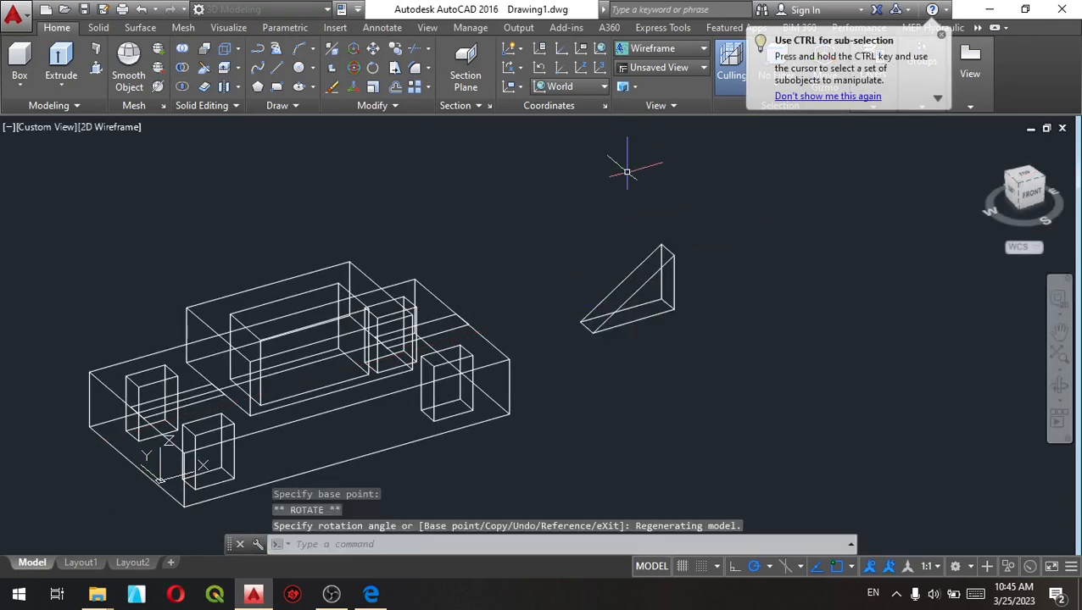
key(Escape)
key(Escape)
key(Escape)
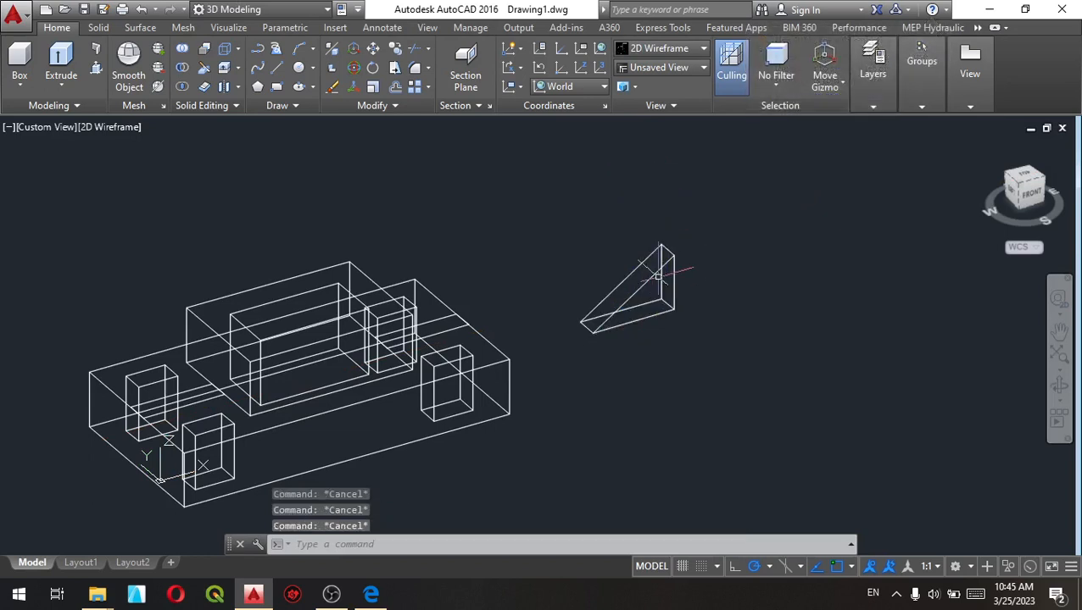
Copy the upright wedge by the lower corner of its vertical edge onto the west rib profile's inner front corner, against the upper block
click(658, 276)
right_click(600, 273)
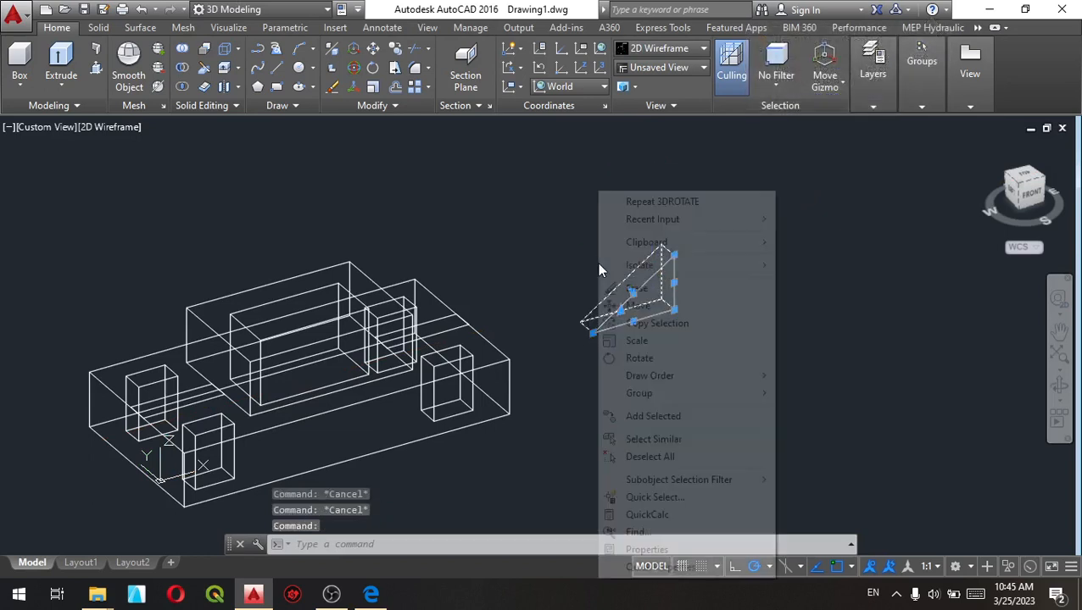
click(665, 323)
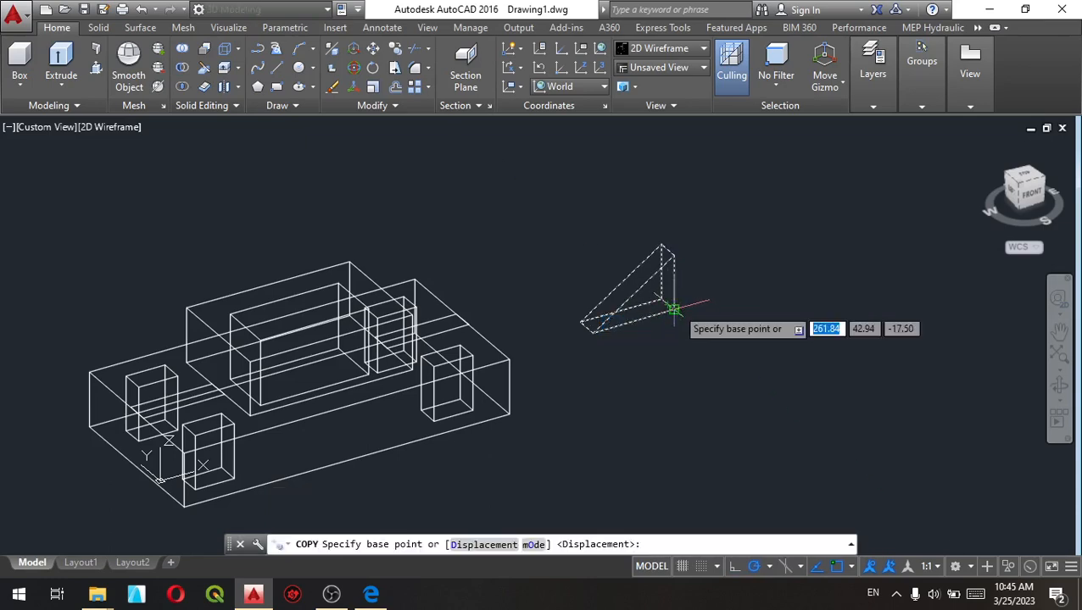
click(673, 311)
scroll(214, 407, up, 5)
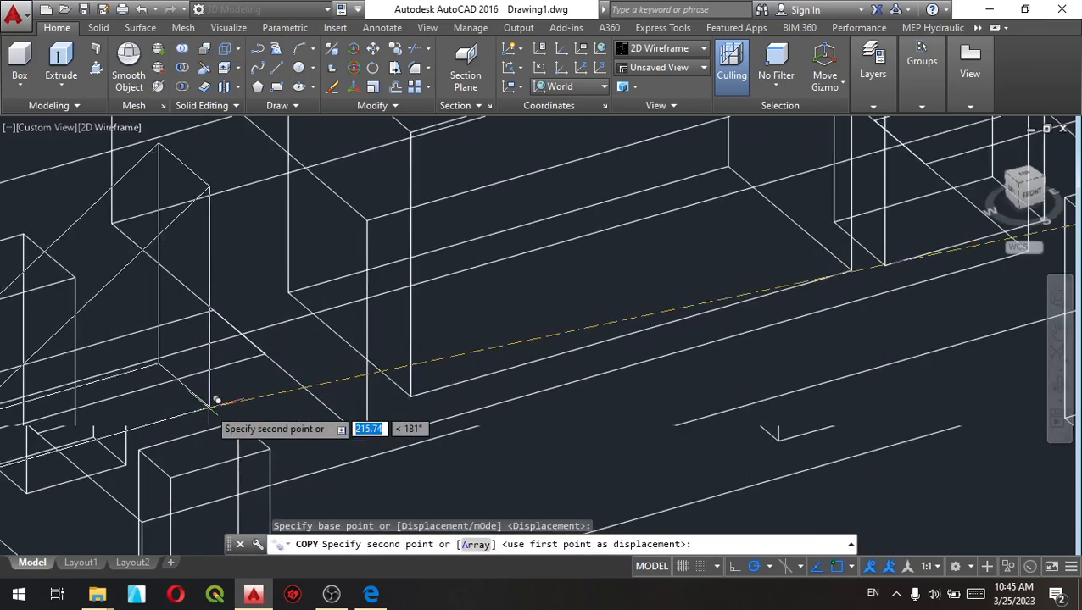
scroll(214, 403, up, 4)
click(351, 267)
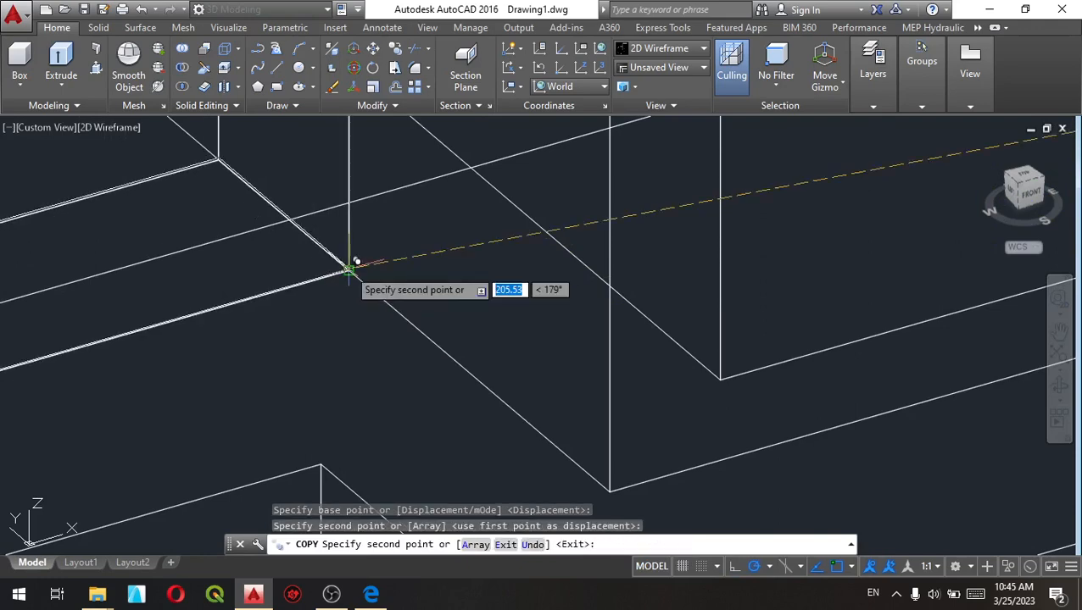
scroll(351, 267, down, 6)
key(Escape)
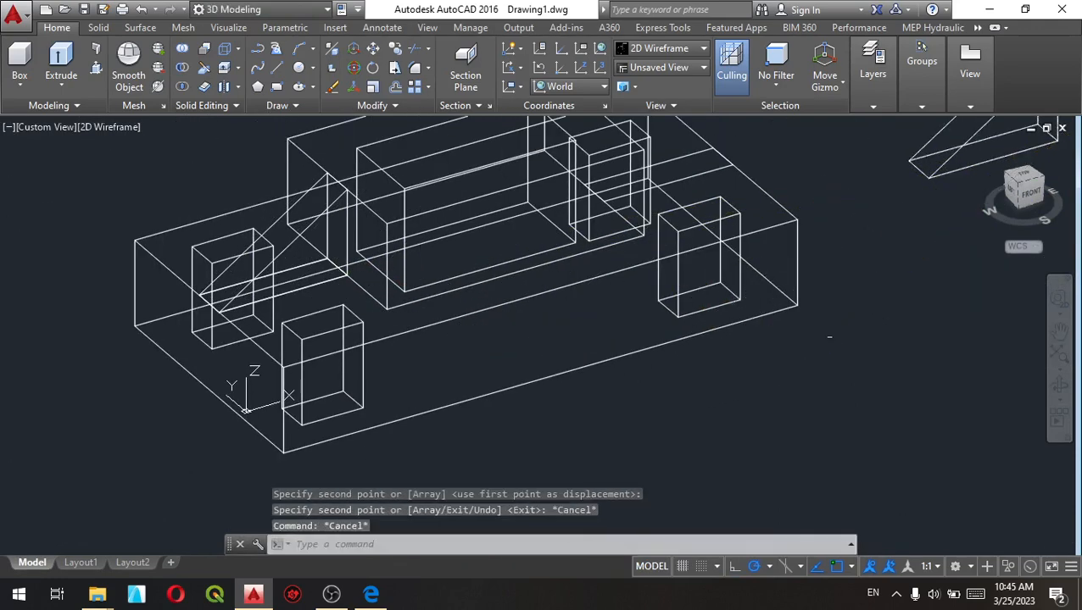
3D-rotate the remaining upright wedge 180 degrees about the vertical Z axis so its slope faces the opposite way
scroll(829, 331, down, 3)
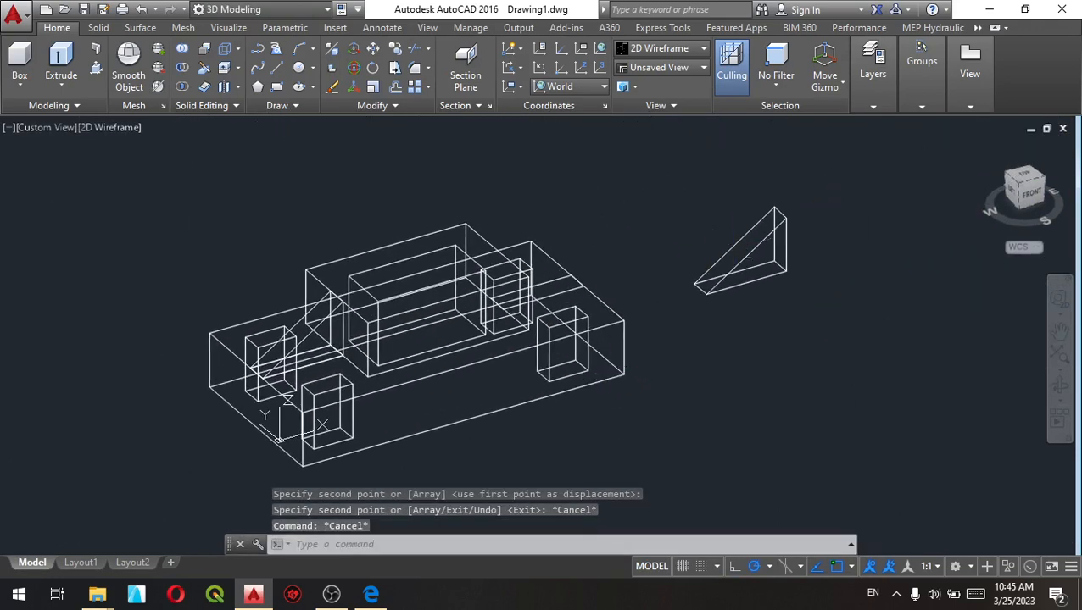
click(726, 247)
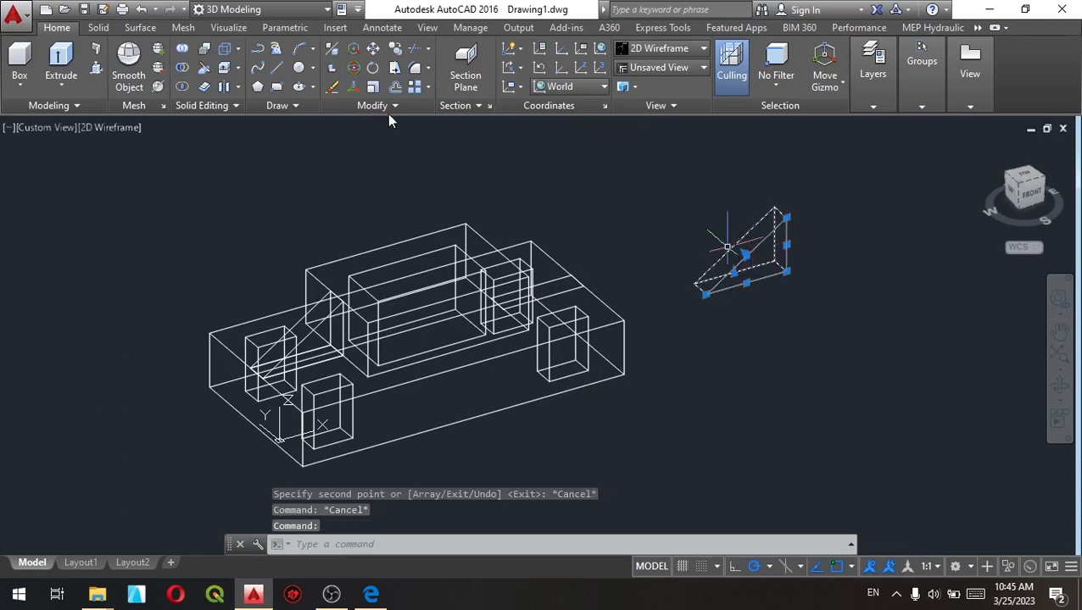
click(361, 67)
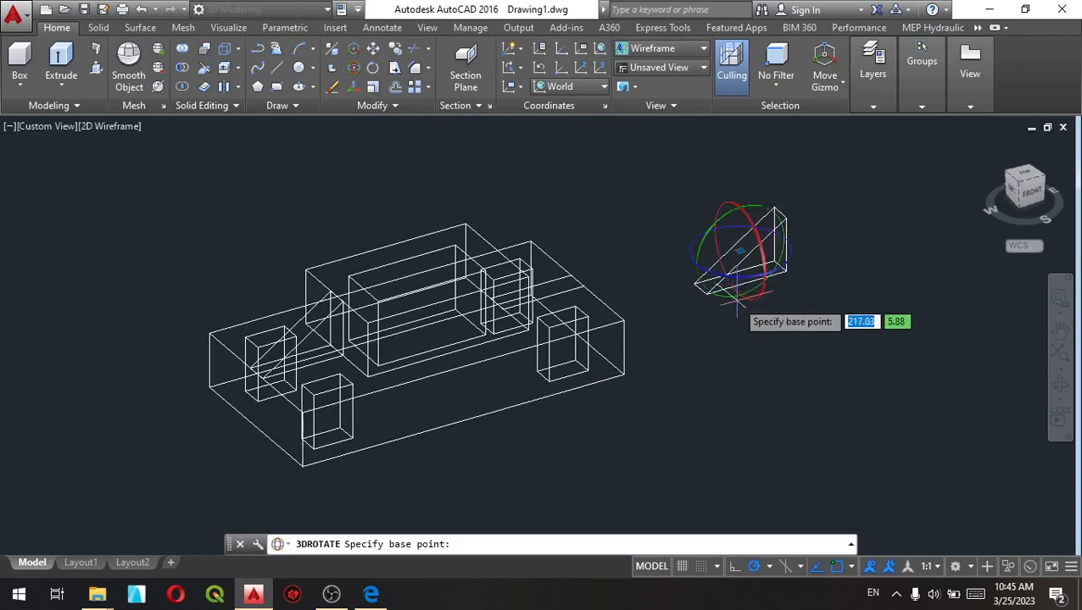
click(721, 260)
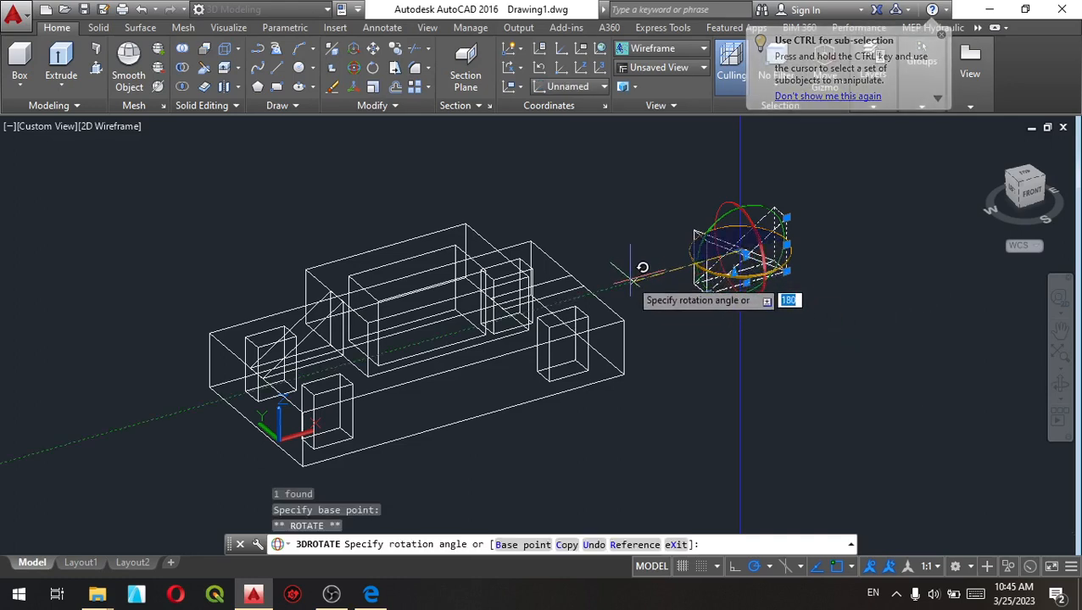
click(632, 268)
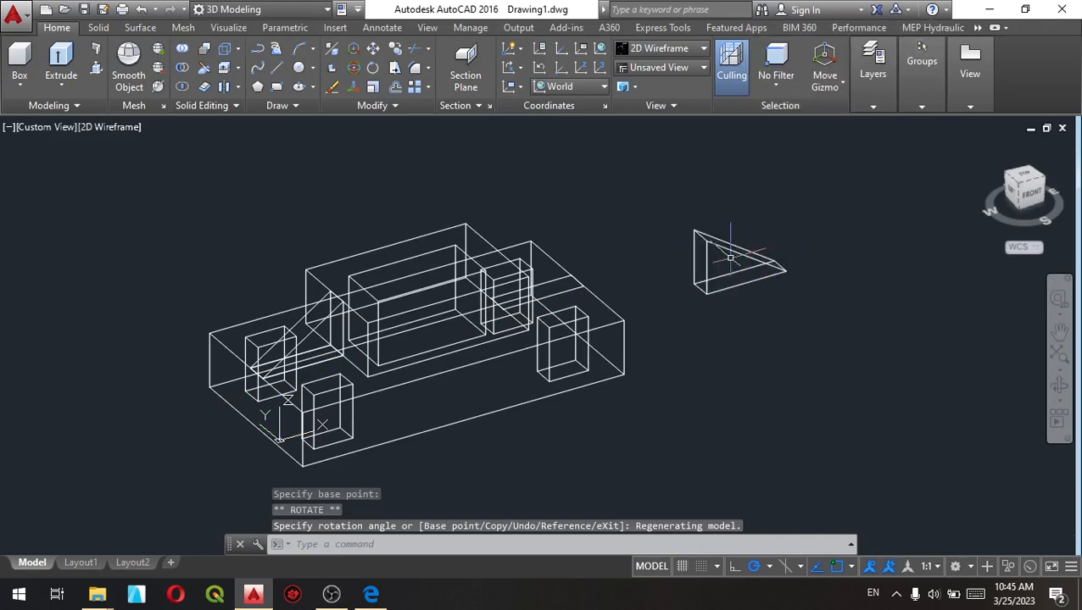
Move the rotated wedge by the lower front corner of its vertical edge onto the east rib profile's inner front corner, against the upper block
click(732, 247)
right_click(619, 234)
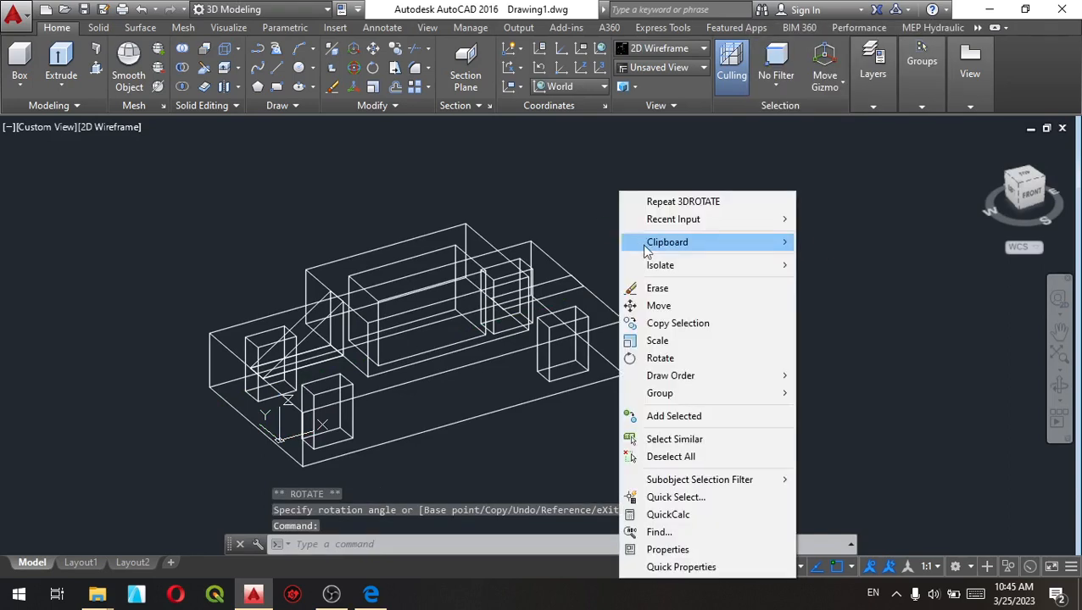
click(660, 306)
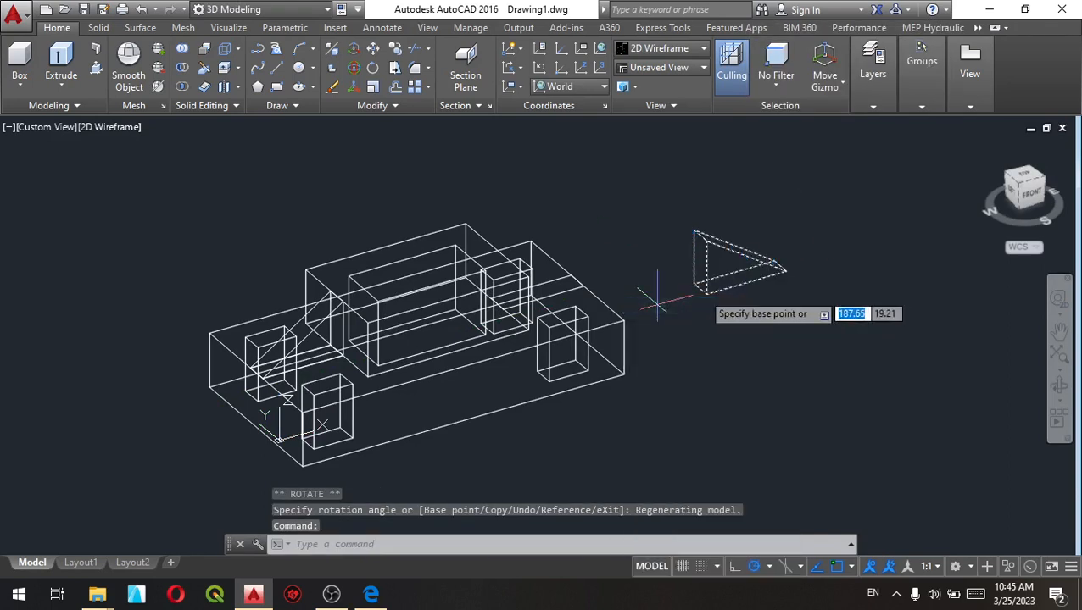
scroll(704, 280, up, 5)
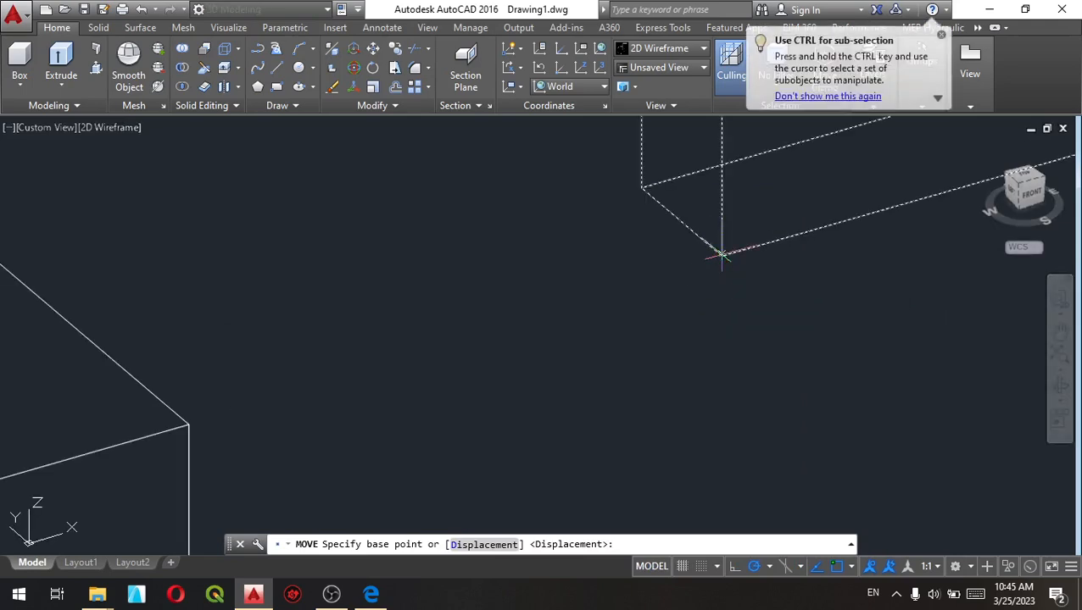
click(721, 254)
scroll(721, 252, down, 5)
scroll(489, 299, up, 5)
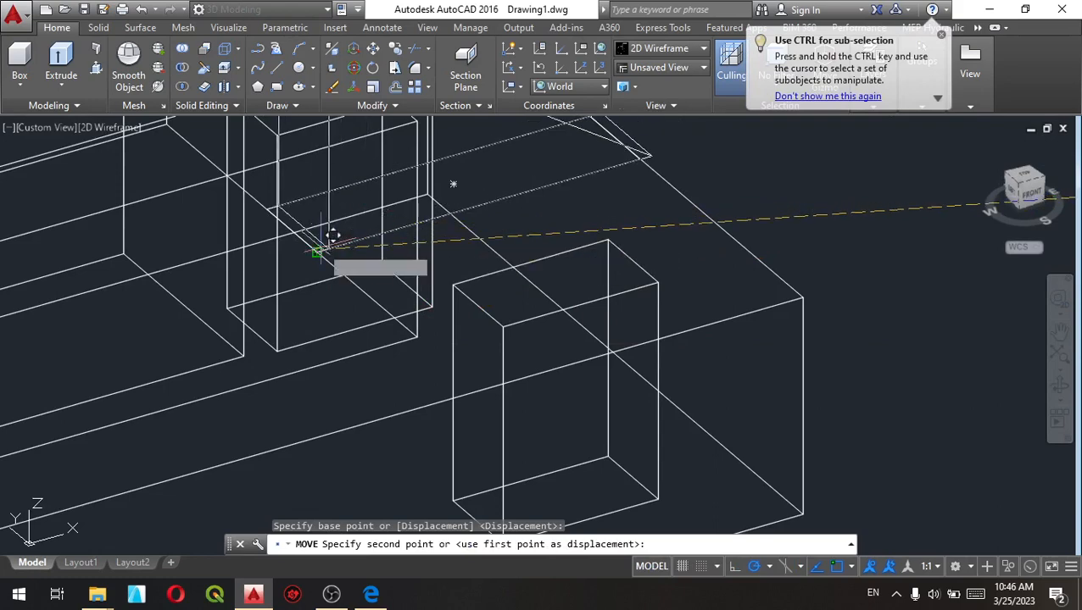
scroll(327, 245, up, 3)
click(288, 267)
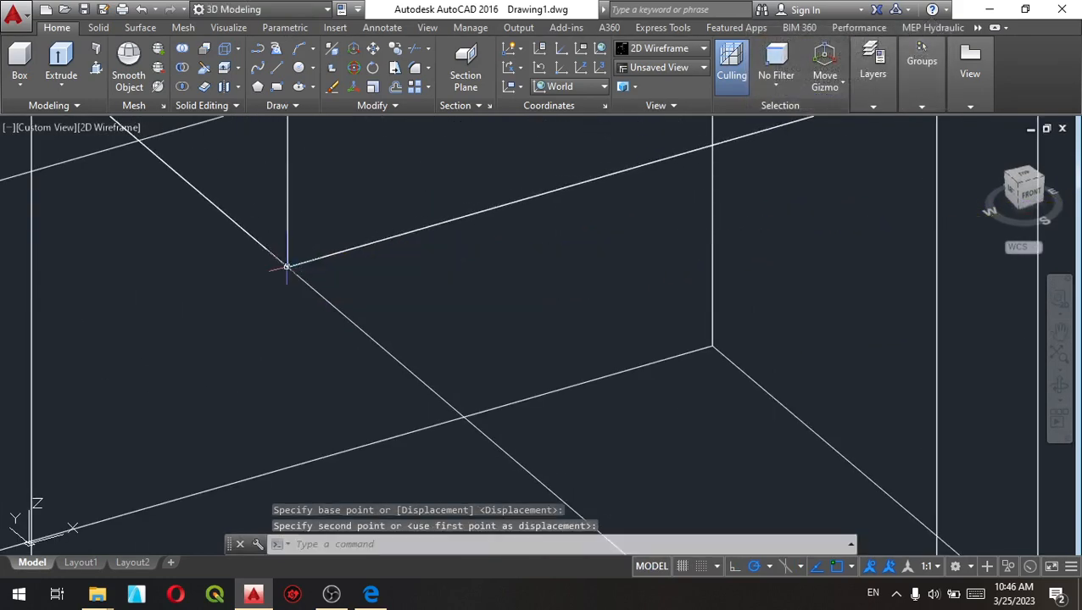
Display the model in the Realistic visual style and orbit it to inspect the ribs on both sides
scroll(287, 265, down, 6)
scroll(509, 323, down, 2)
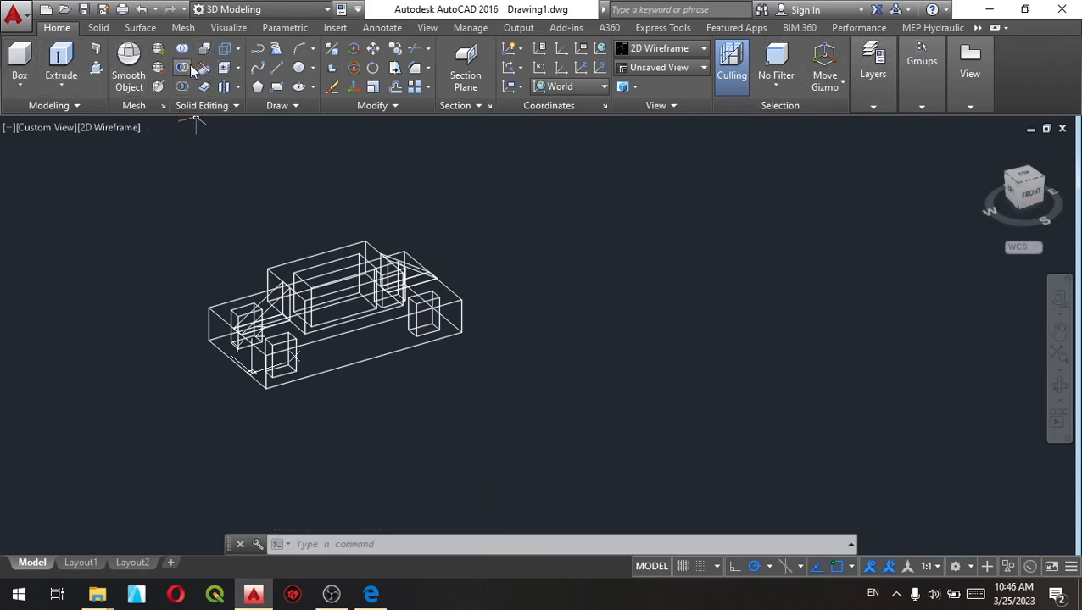
click(100, 128)
click(146, 220)
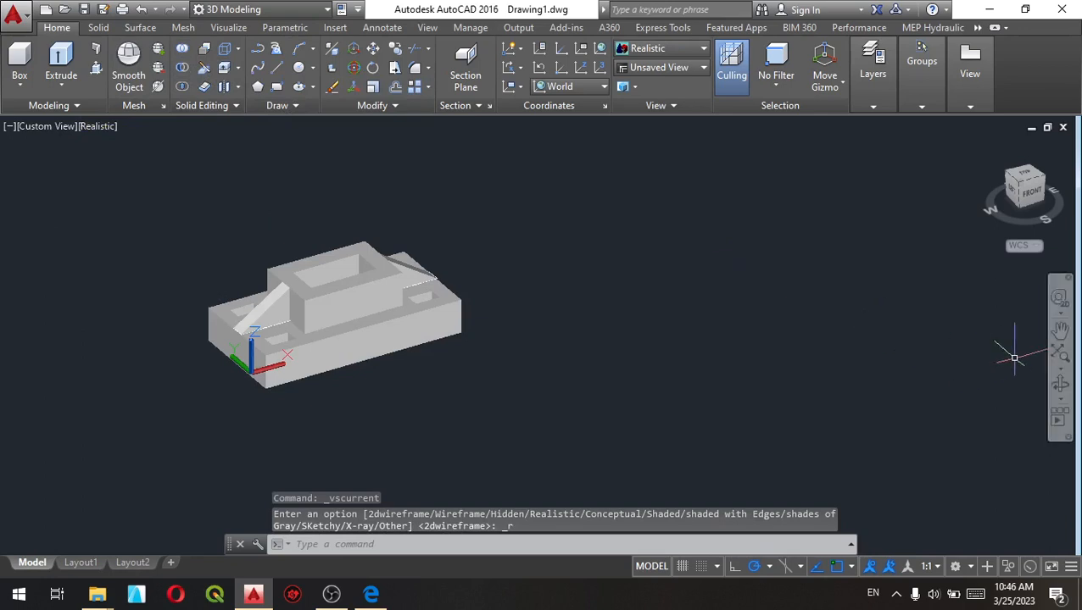
click(1058, 383)
drag(632, 248, 371, 427)
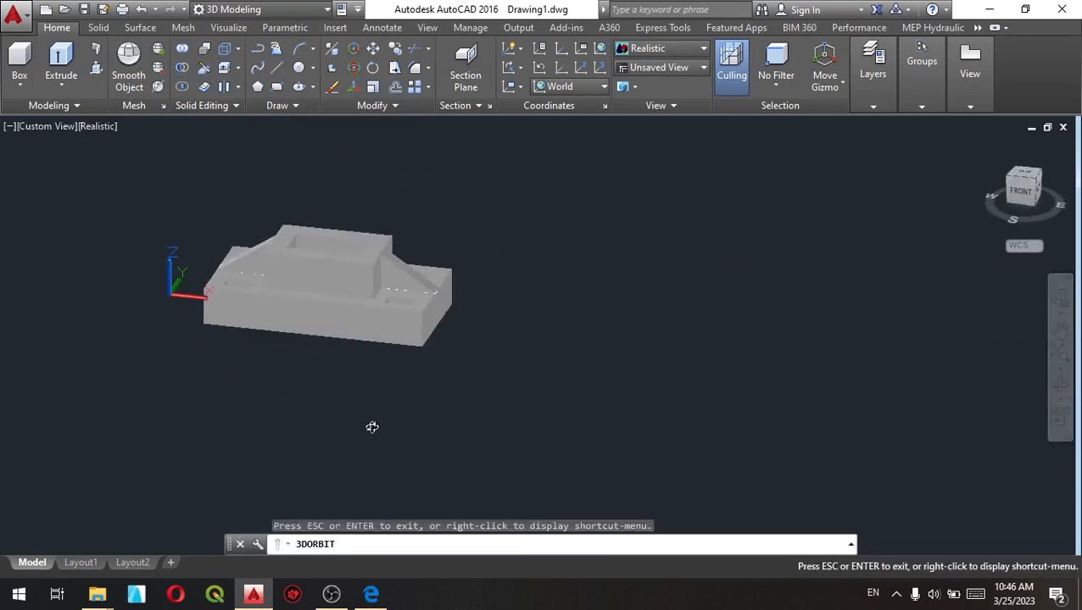
click(346, 588)
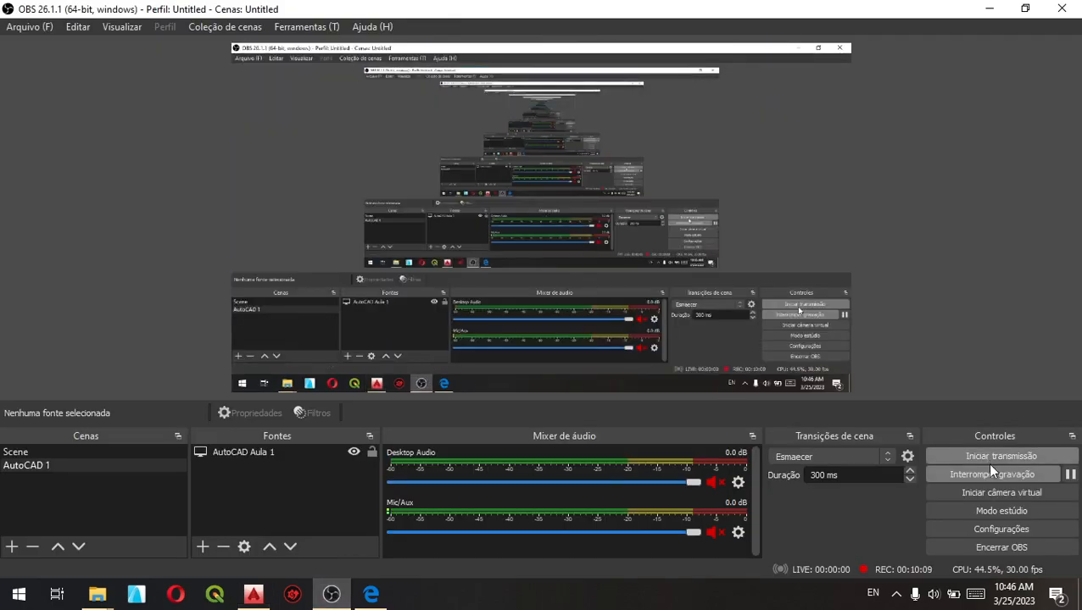